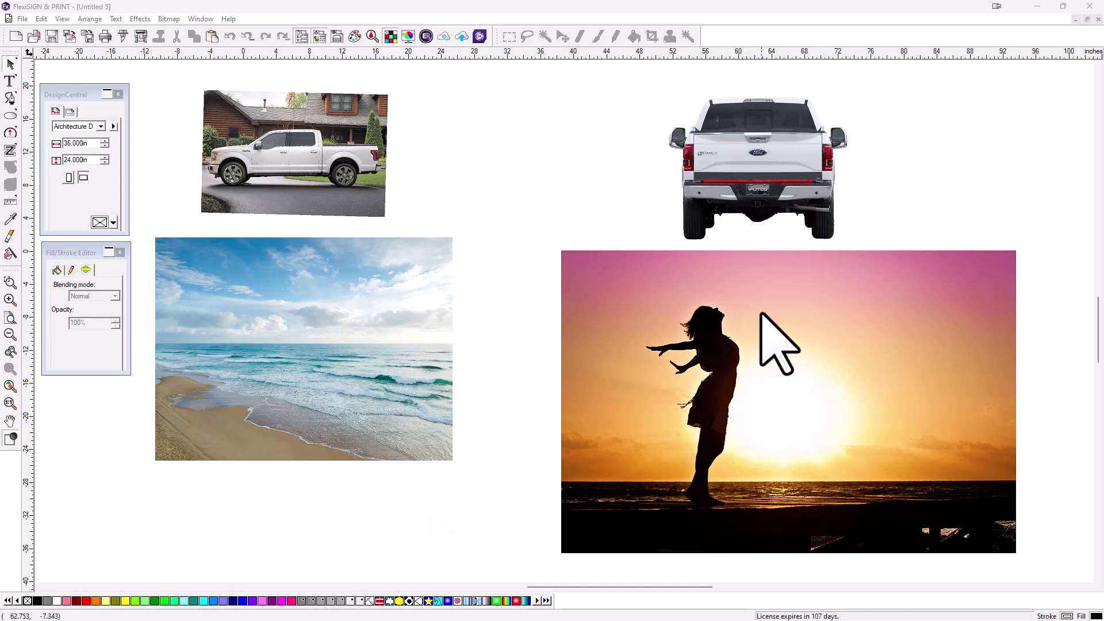
Select and deselect the sunset and beach photos to check each image
click(766, 357)
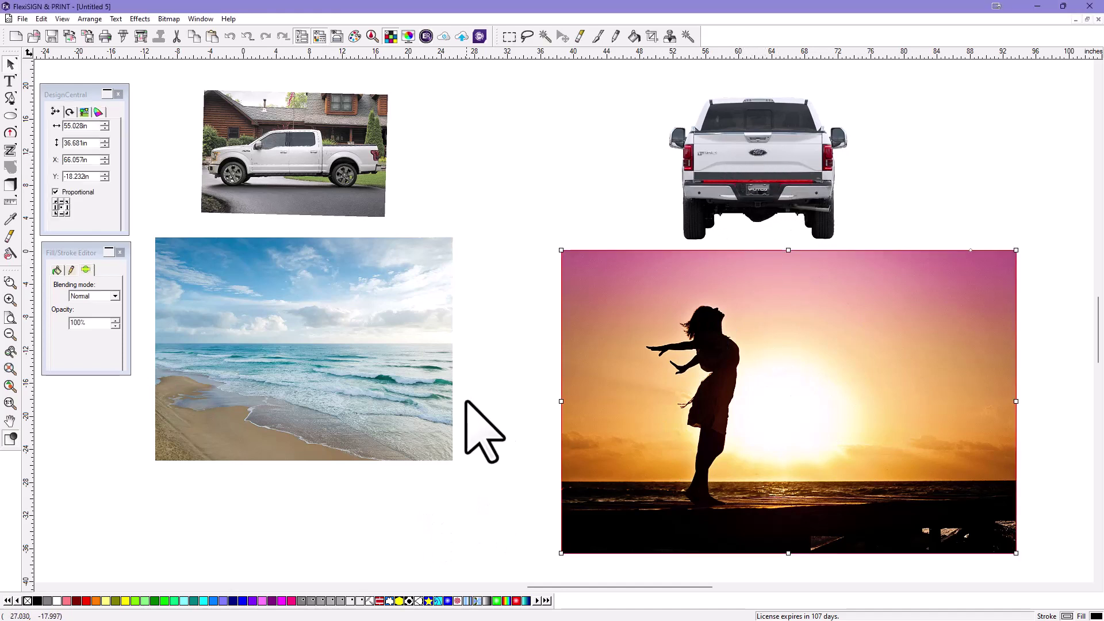
click(338, 517)
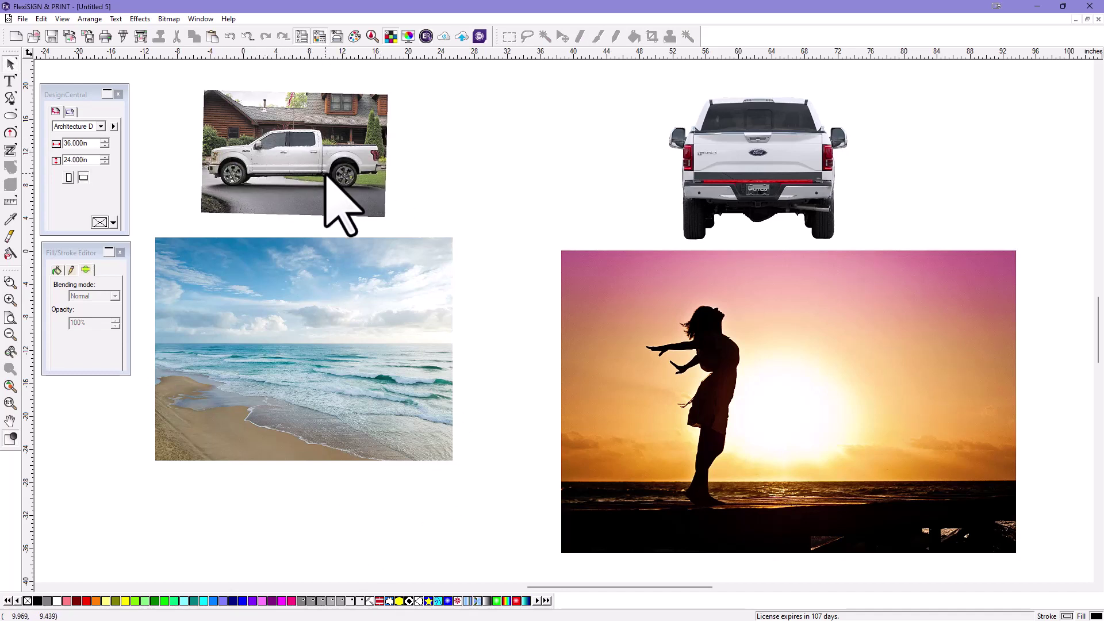
click(320, 334)
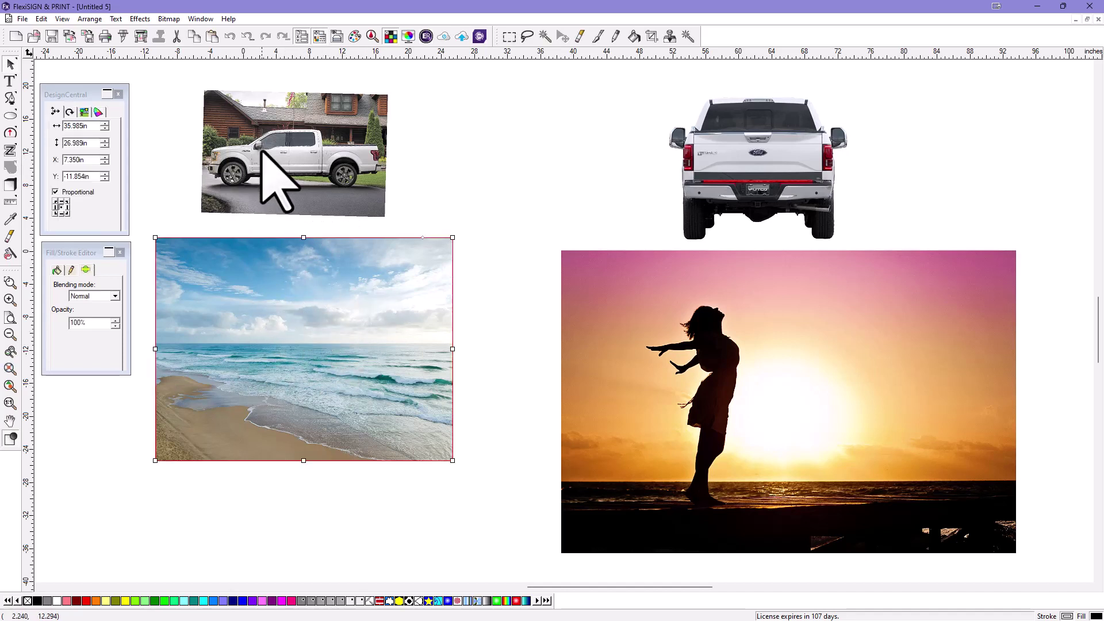
click(387, 523)
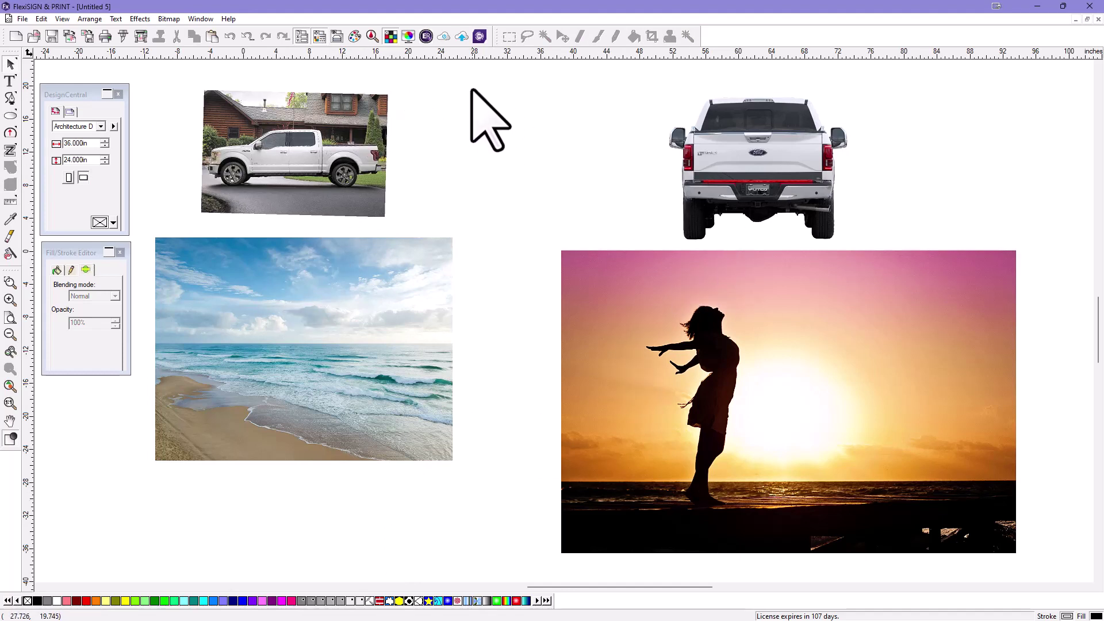
Open DesignEditor and expand Layer 1 in the Objects tab to list its bitmaps
click(337, 36)
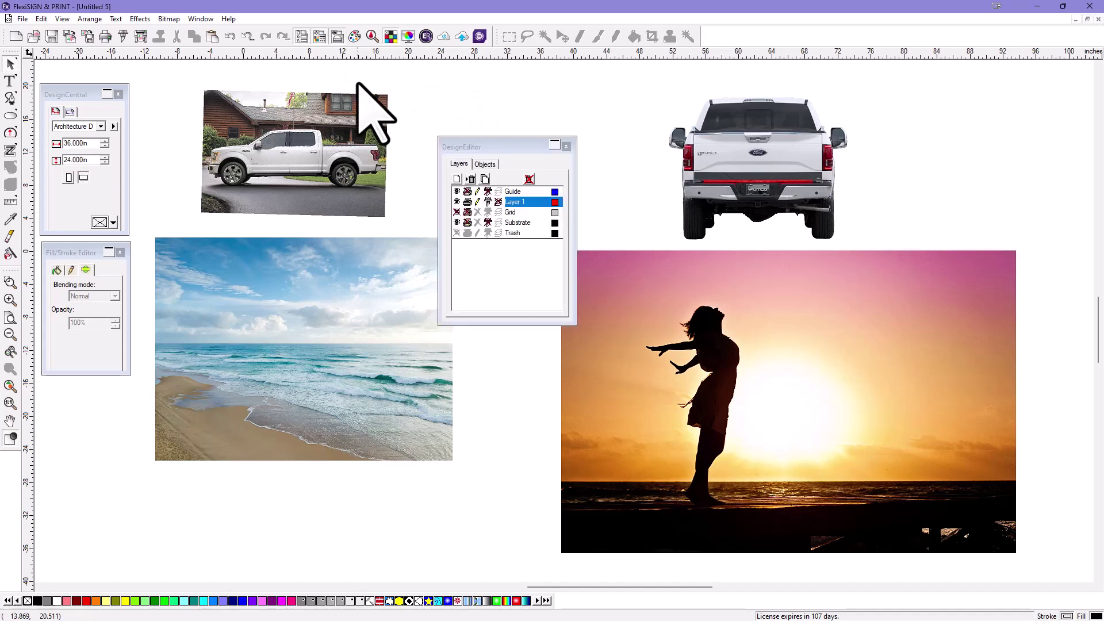
drag(497, 151, 497, 101)
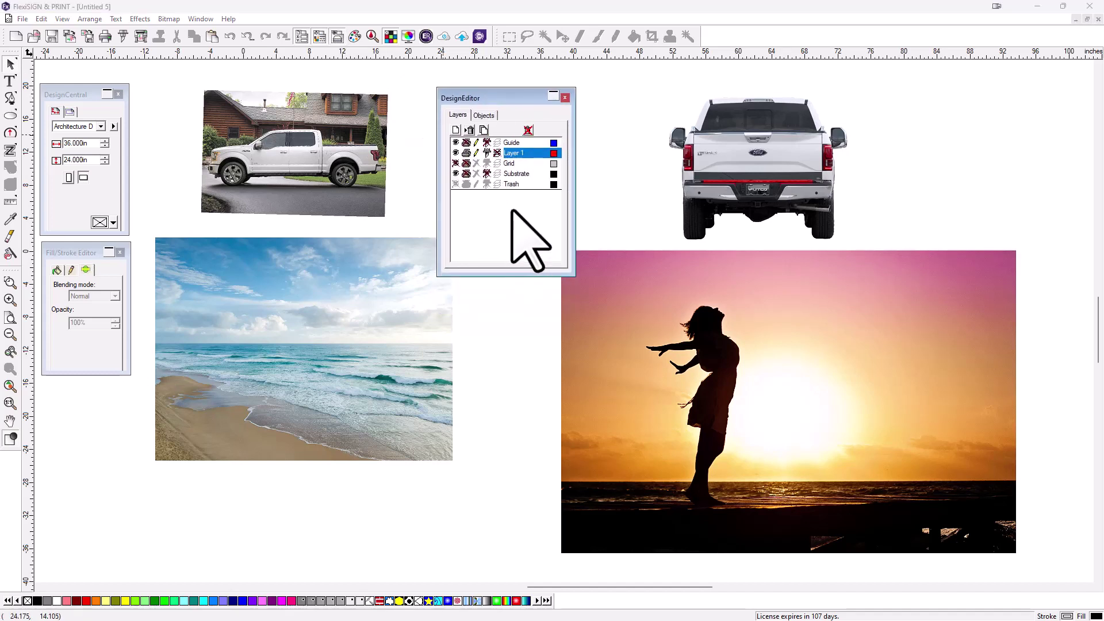
click(484, 115)
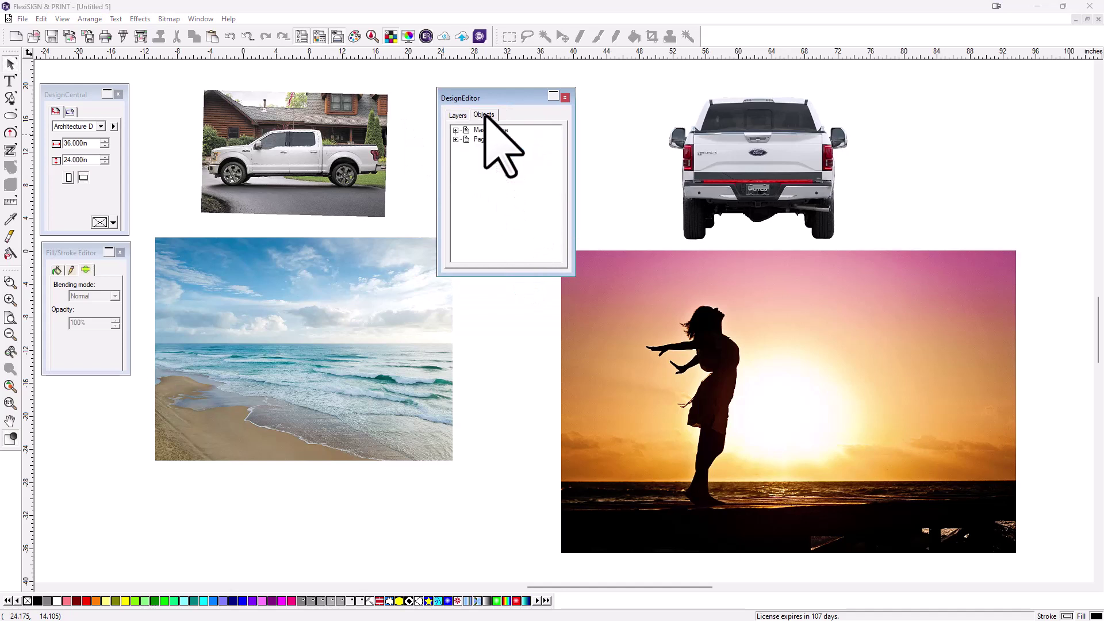
click(466, 148)
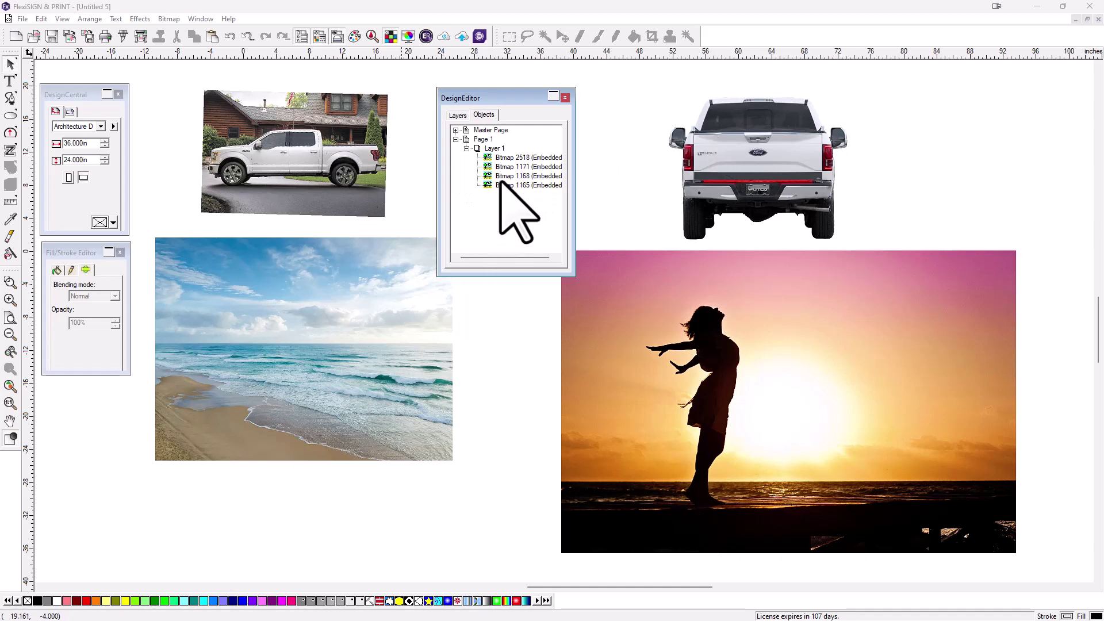
click(505, 158)
Rename Layer 1 to Tailgate and add a new layer named Side View
click(457, 115)
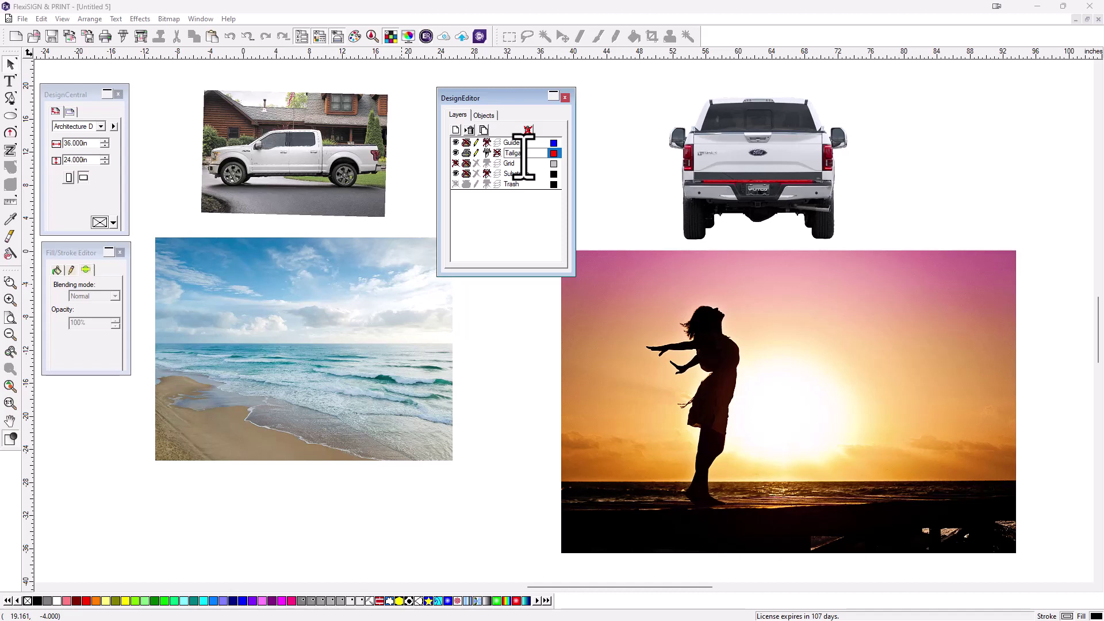
key(Return)
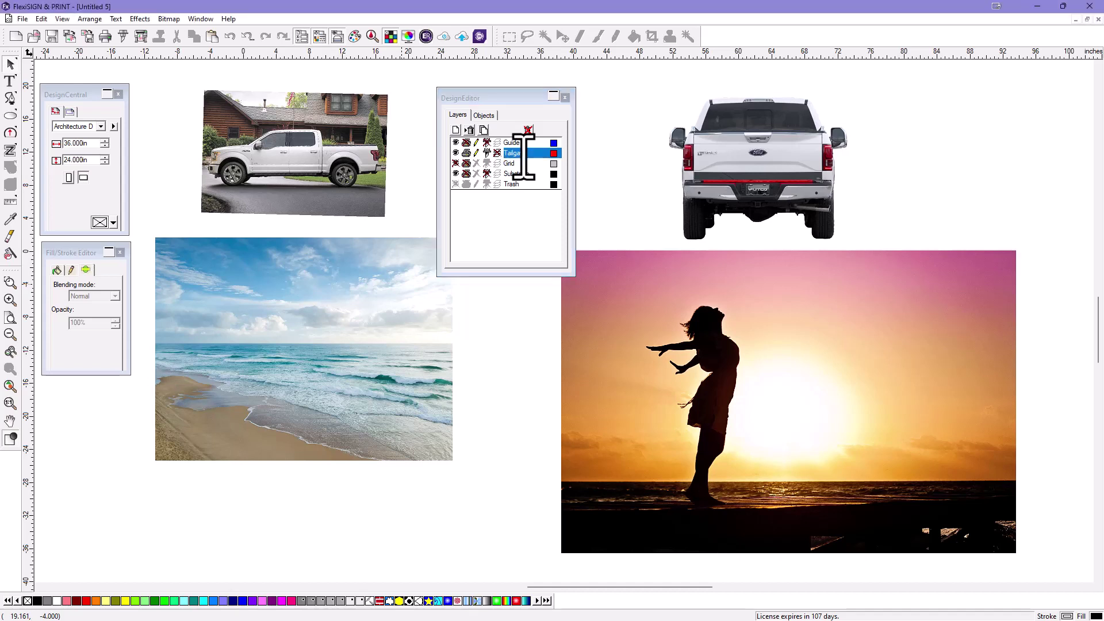
click(455, 130)
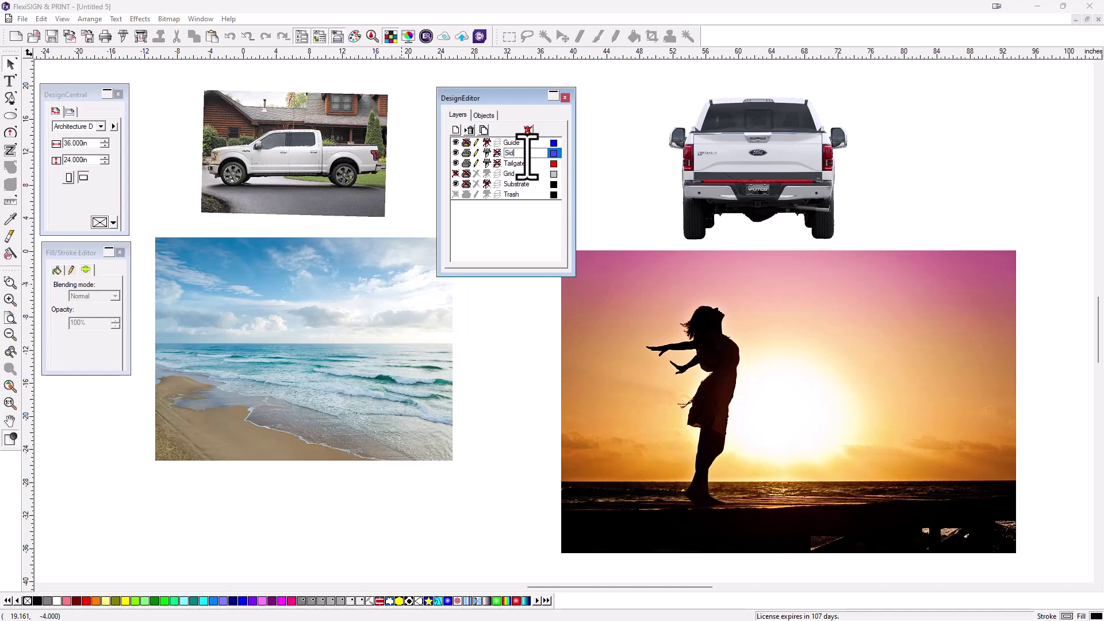
key(Return)
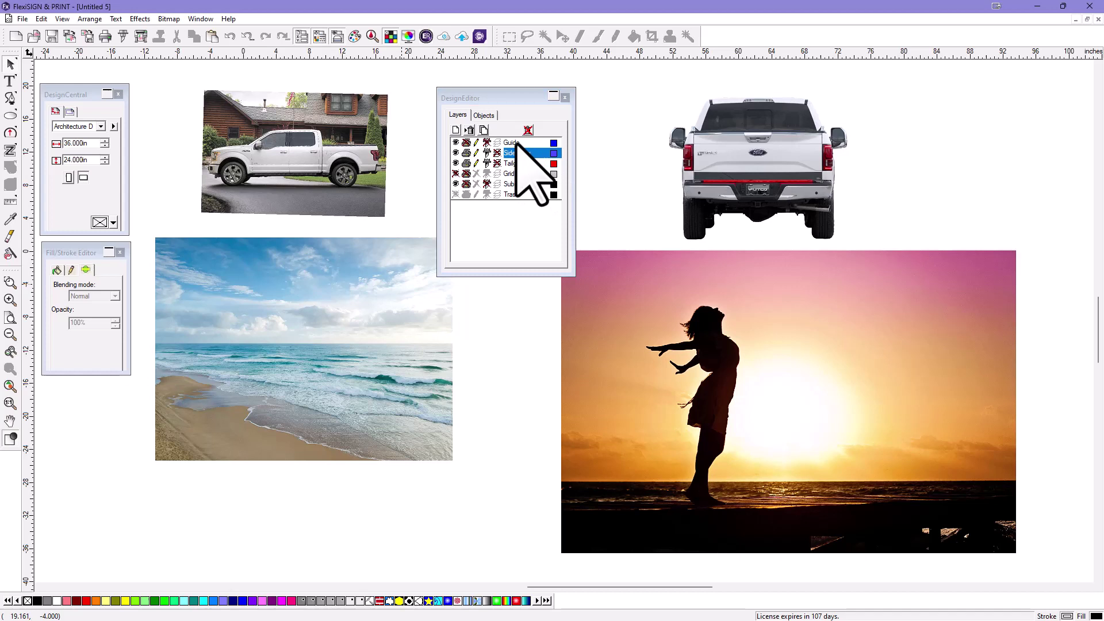
Select the beach photo and side-view truck photo and drag both into the Side View layer
click(484, 115)
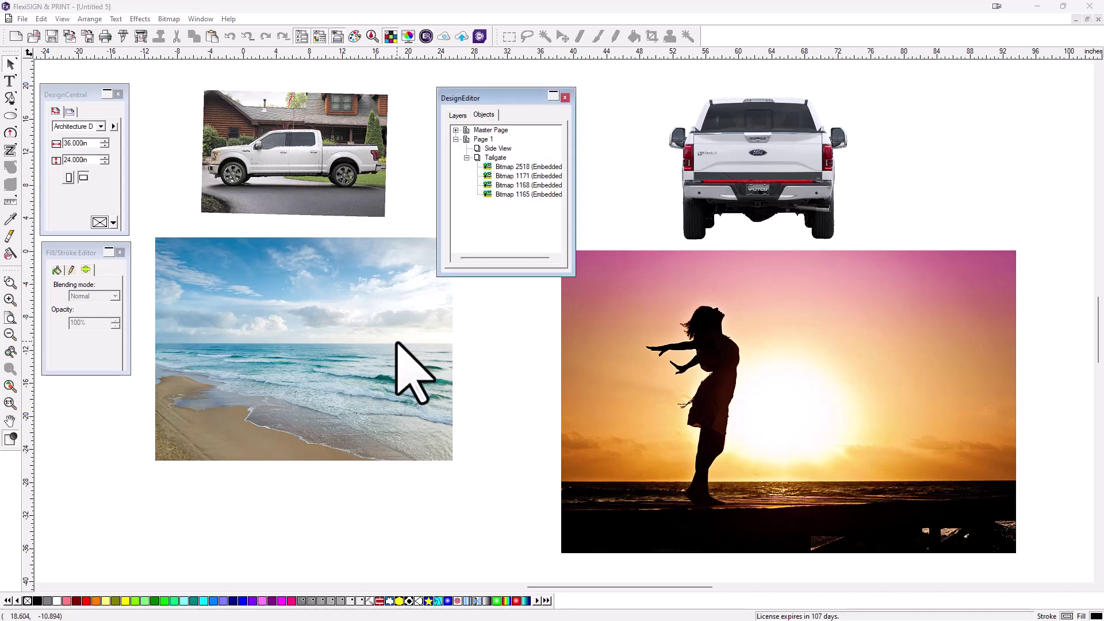
click(314, 329)
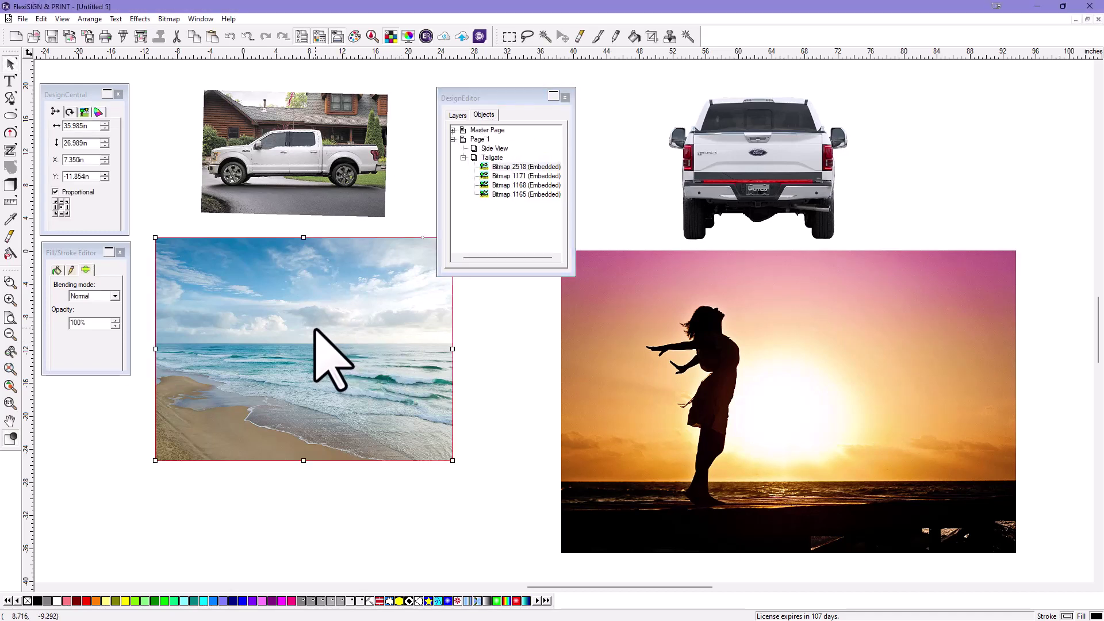
click(314, 158)
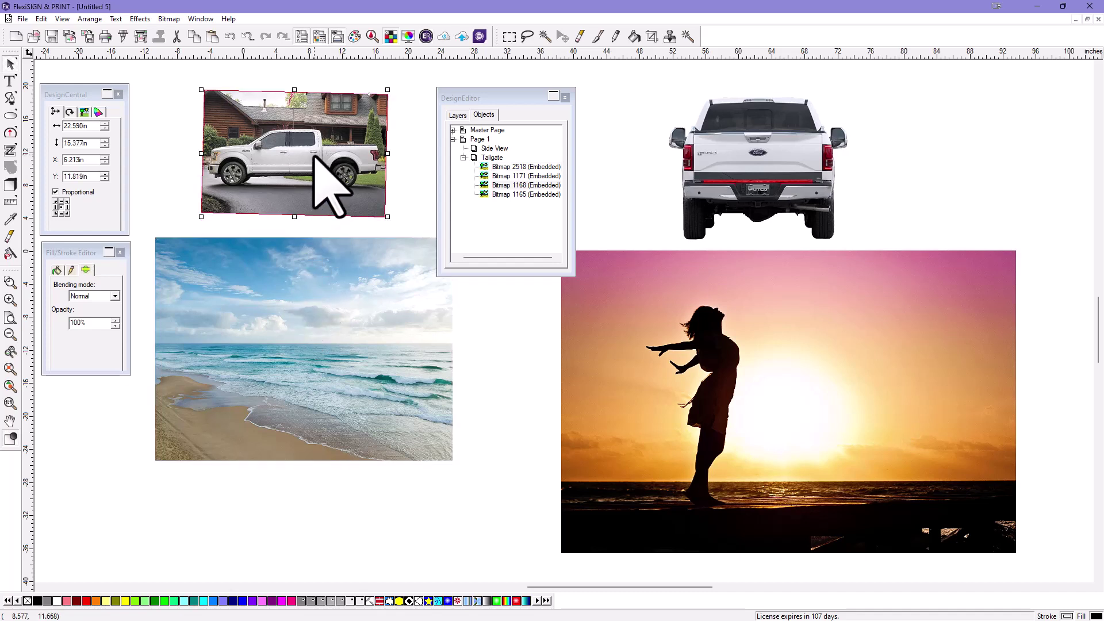
shift+click(336, 322)
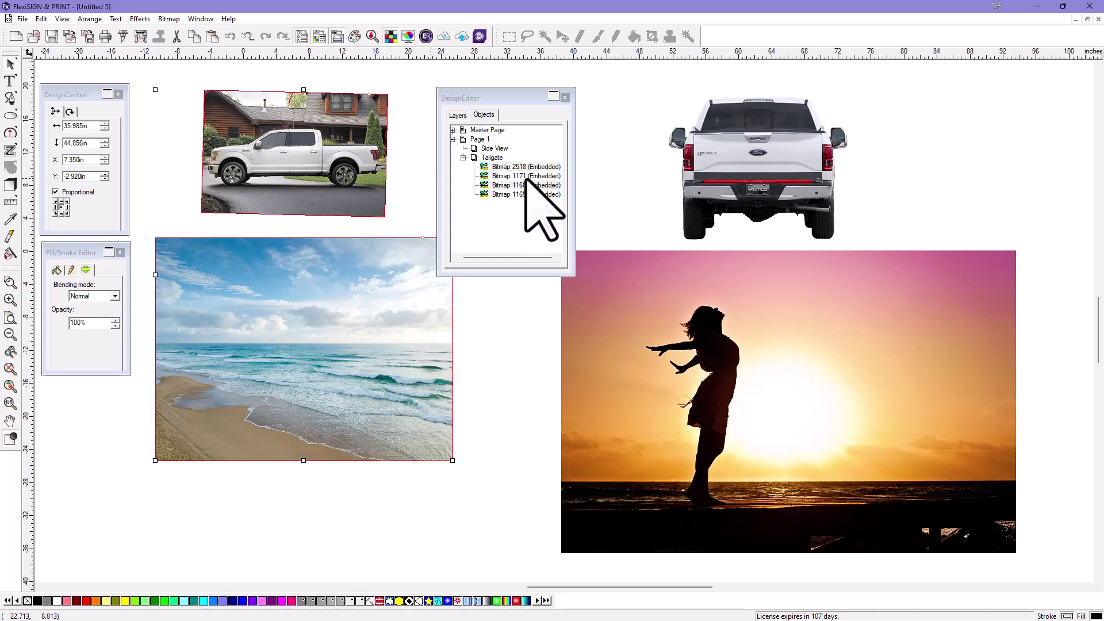
click(495, 149)
drag(498, 152, 499, 154)
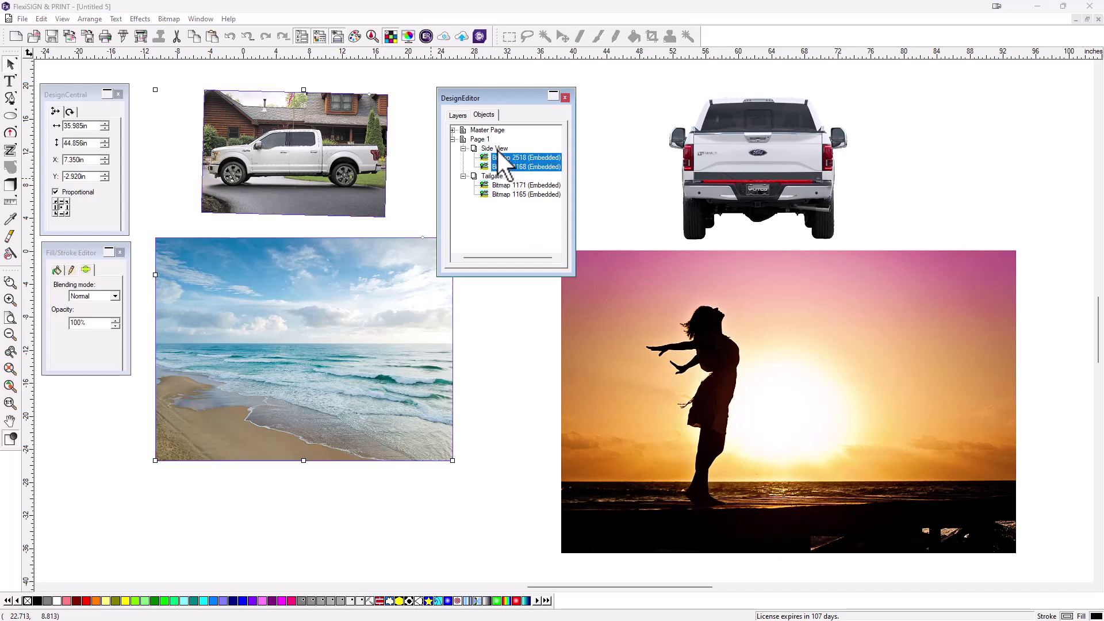
Toggle the layer eye icons, leaving Side View hidden, and tuck the panel away
click(457, 114)
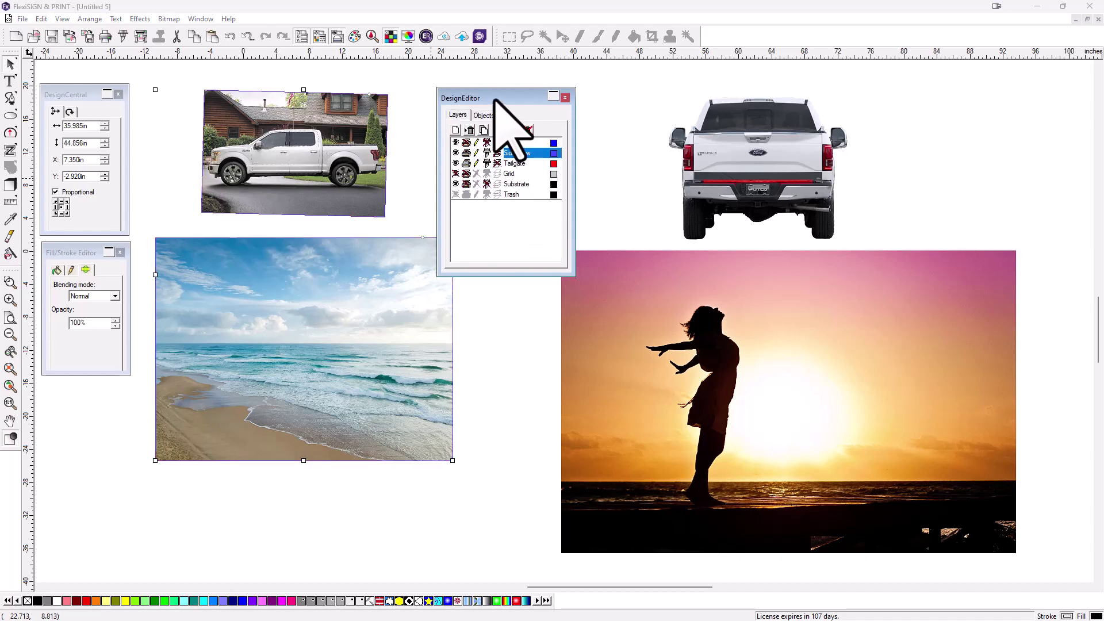
drag(495, 98, 509, 99)
click(469, 152)
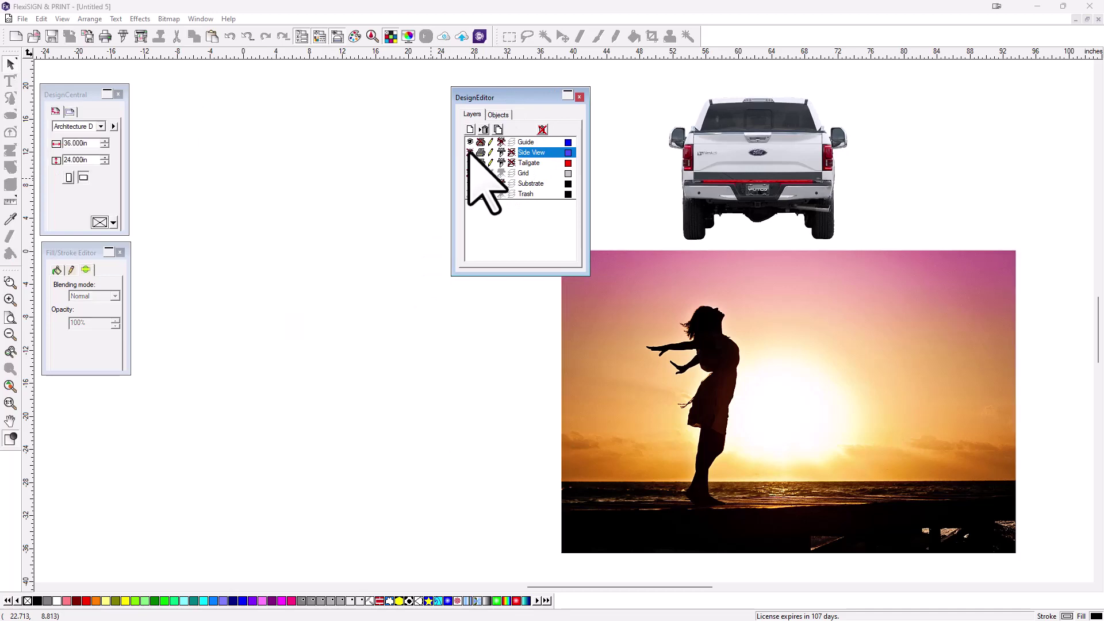
click(470, 153)
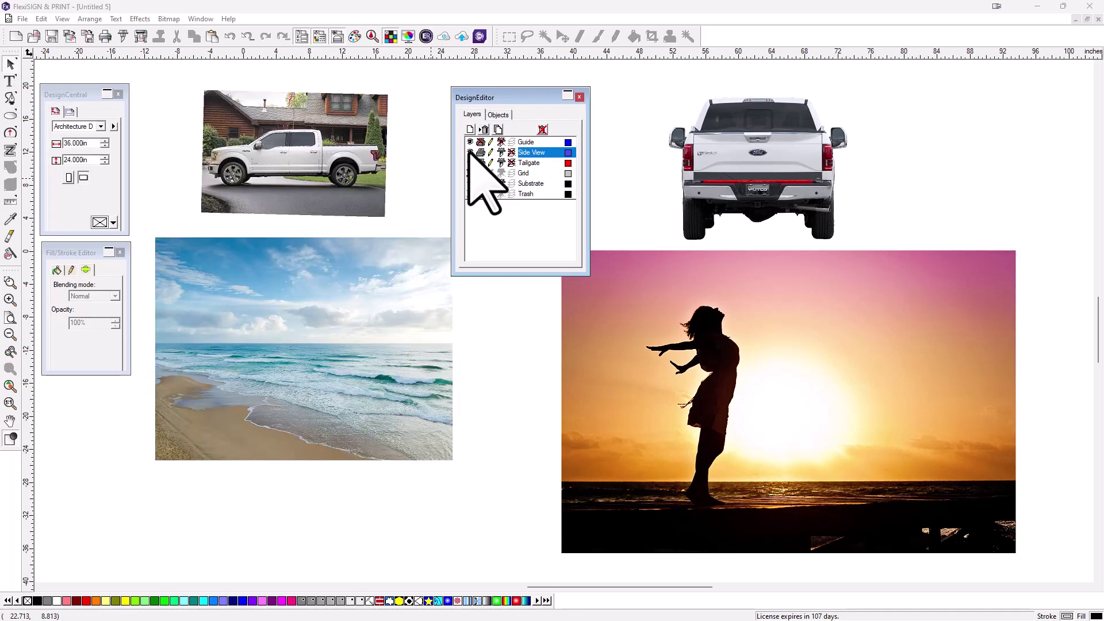
click(470, 152)
click(469, 153)
click(470, 162)
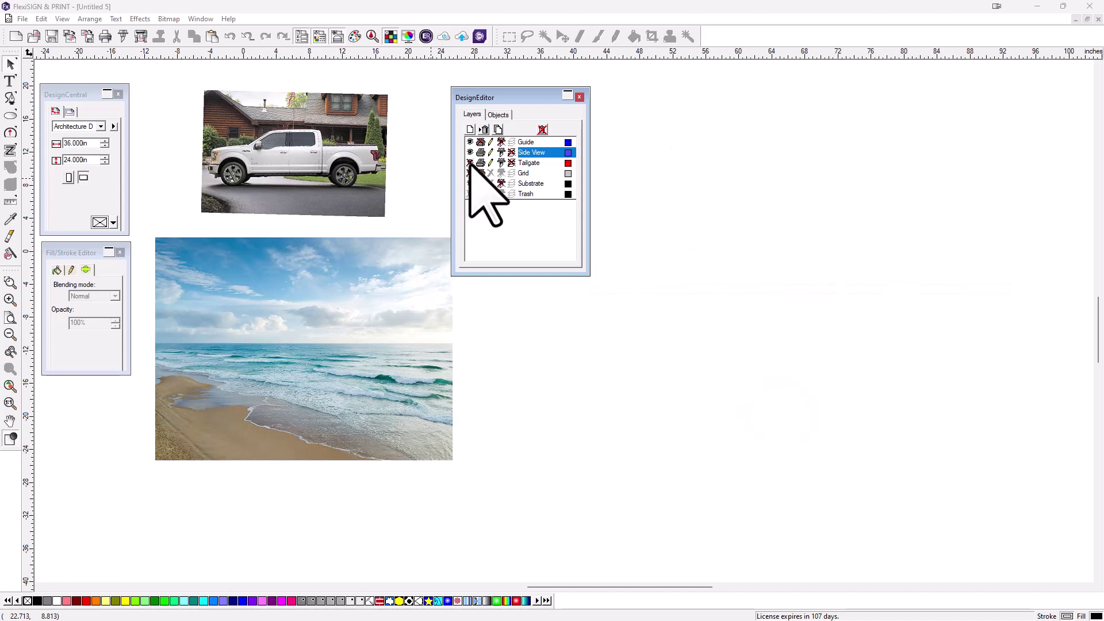
click(470, 163)
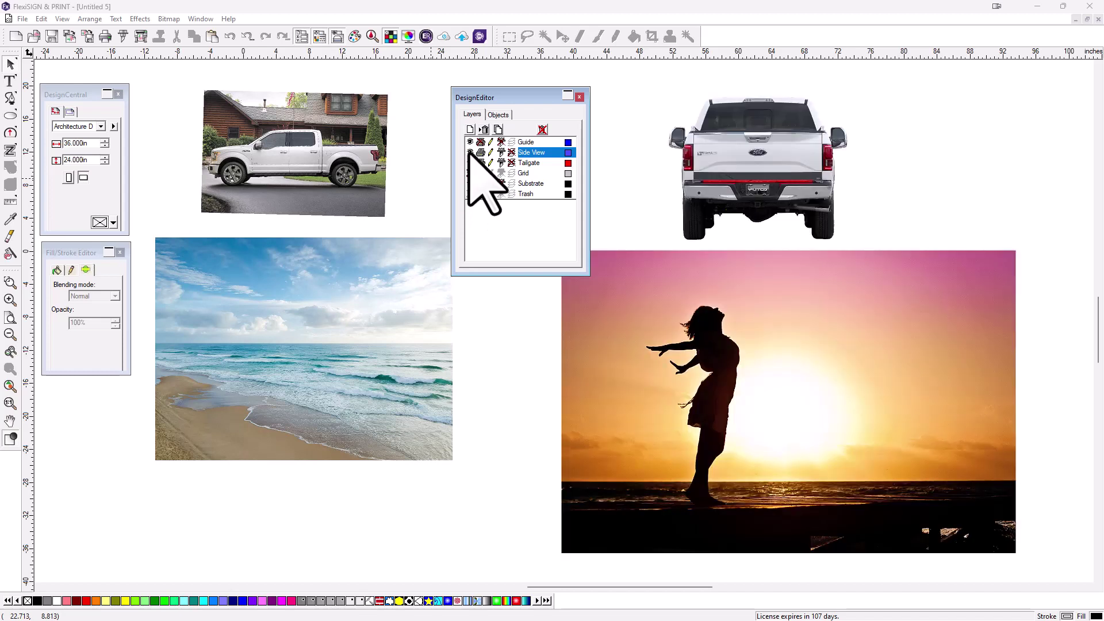
click(470, 153)
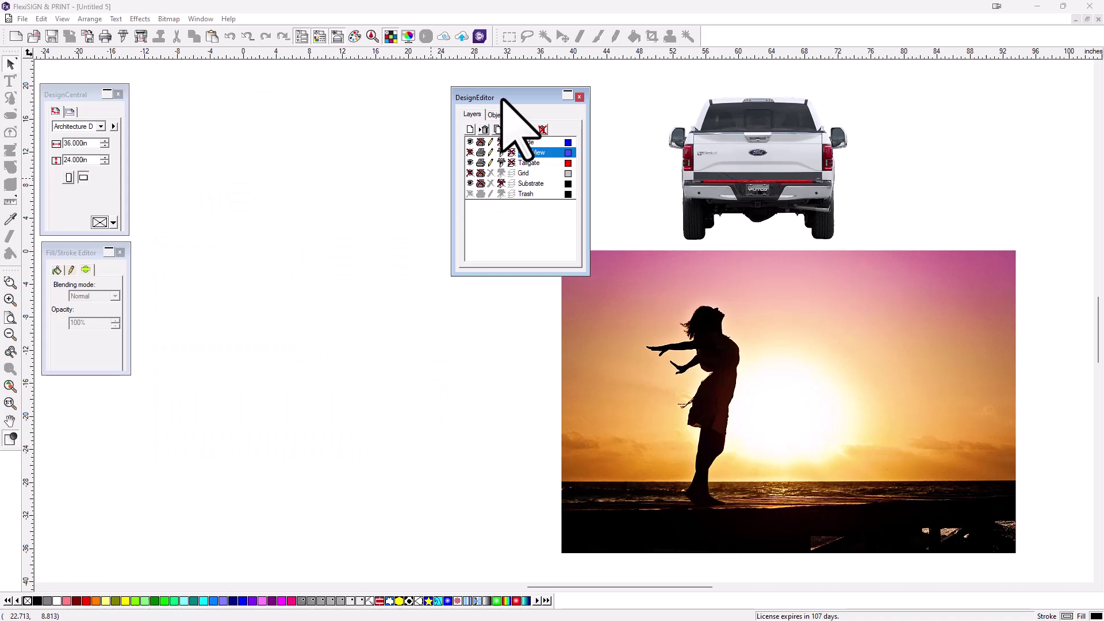
drag(501, 95, 756, 41)
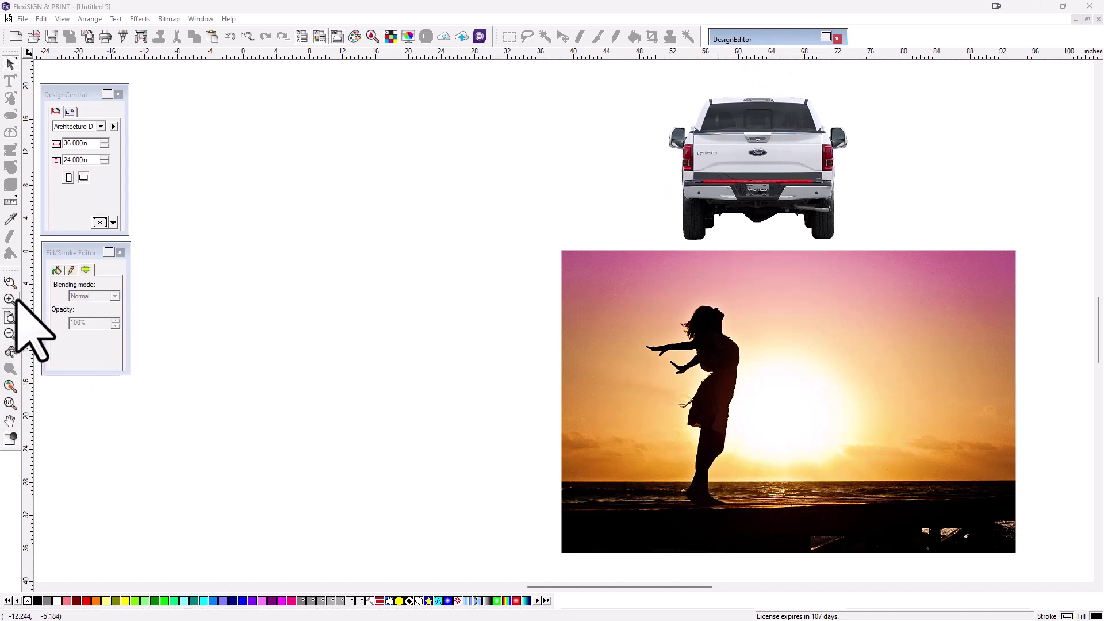
Zoom in on the rear truck and sunset and turn on the canvas preview display
click(51, 270)
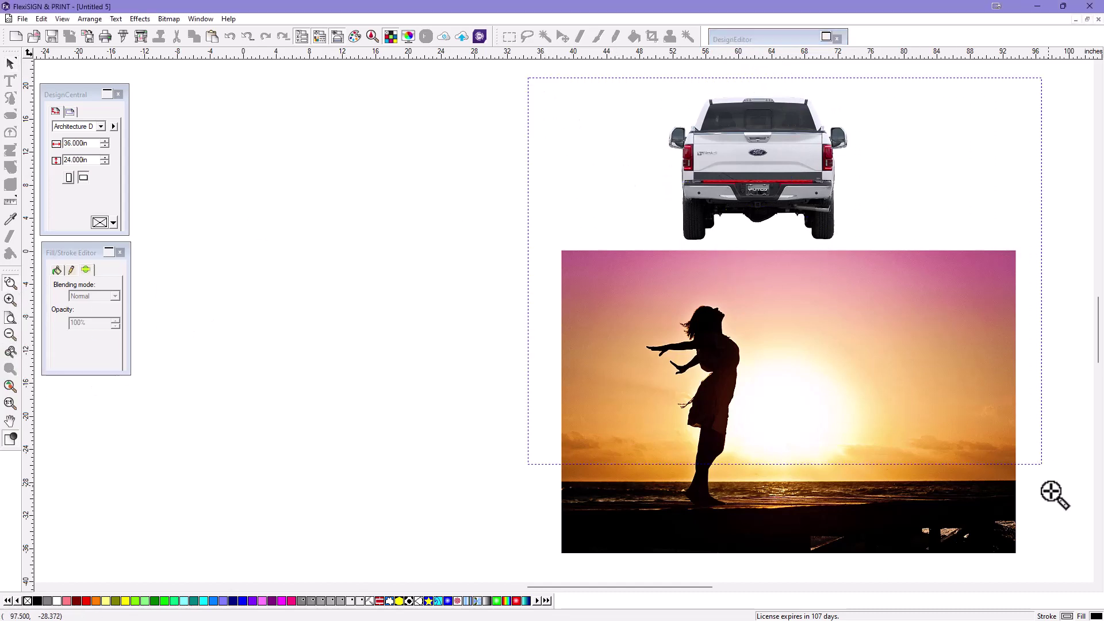
click(1064, 581)
click(629, 407)
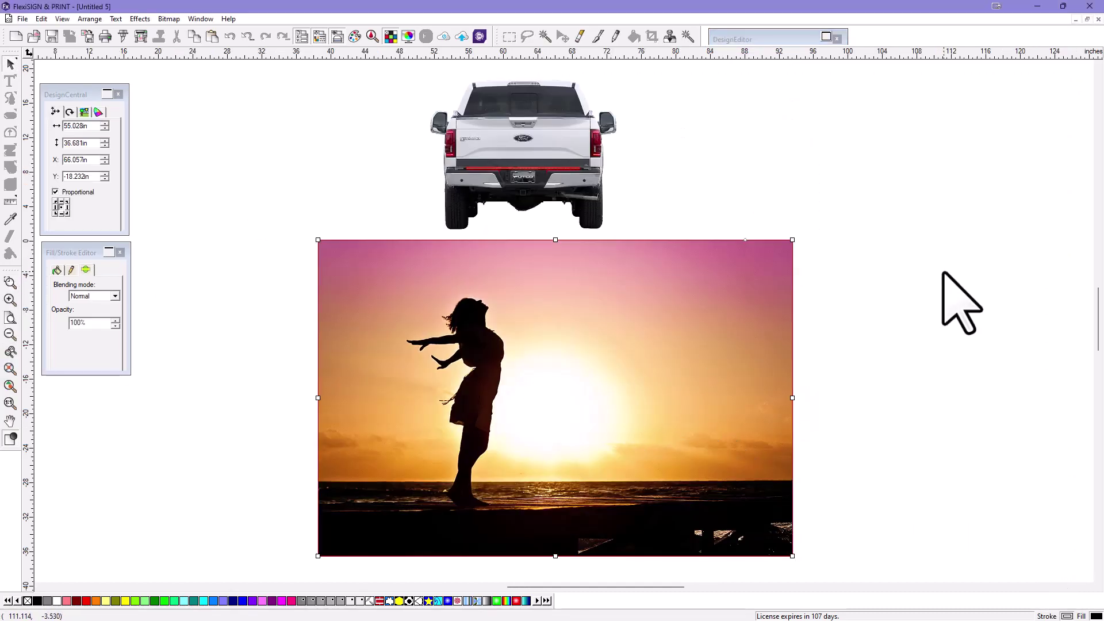
click(209, 234)
click(62, 19)
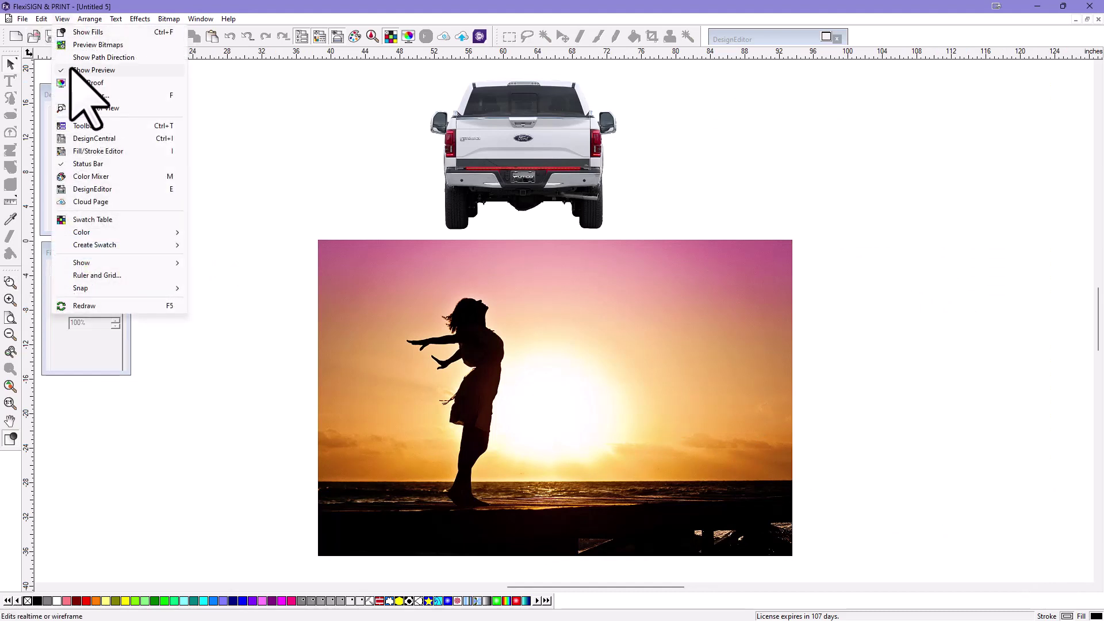
click(78, 73)
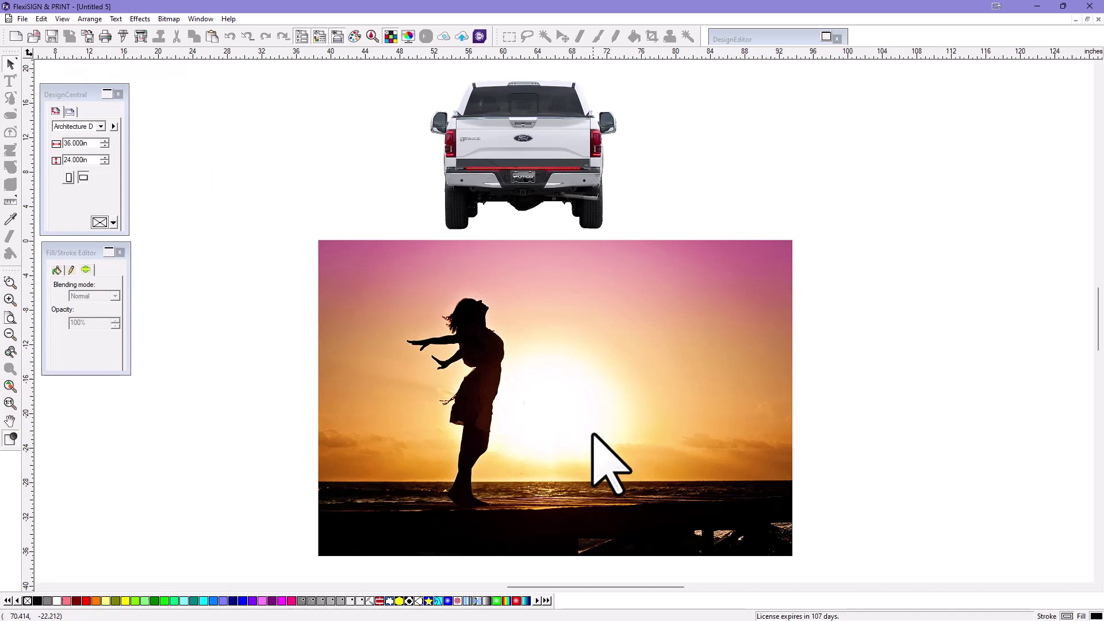
Scale the sunset photo down to 23.464 × 15.641 in and place it over the tailgate
drag(517, 396, 598, 395)
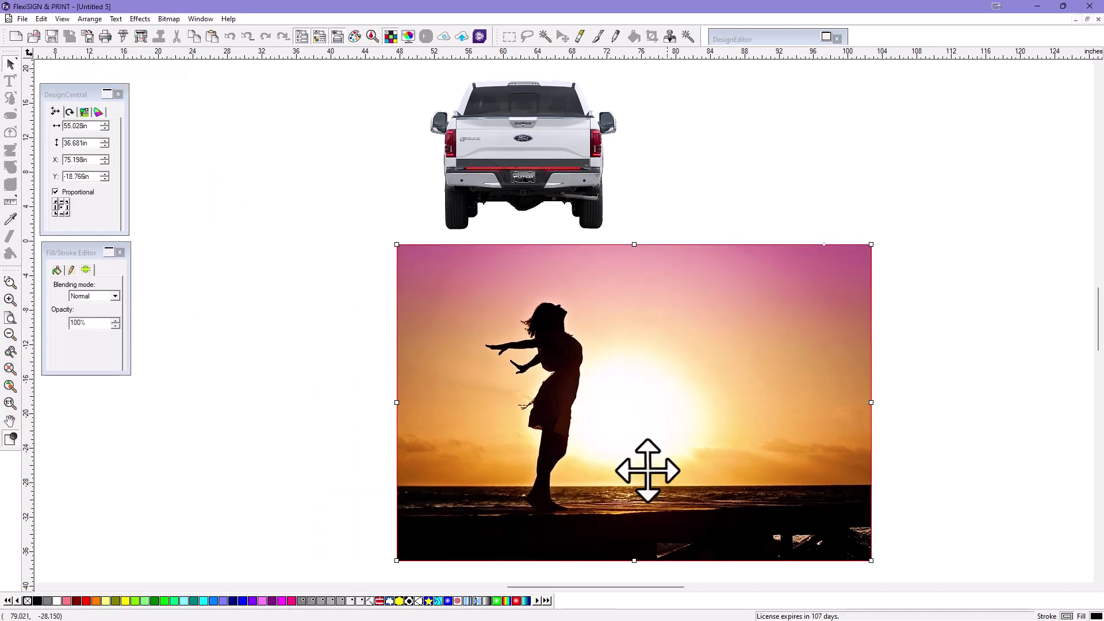
drag(868, 562, 599, 292)
drag(488, 293, 536, 195)
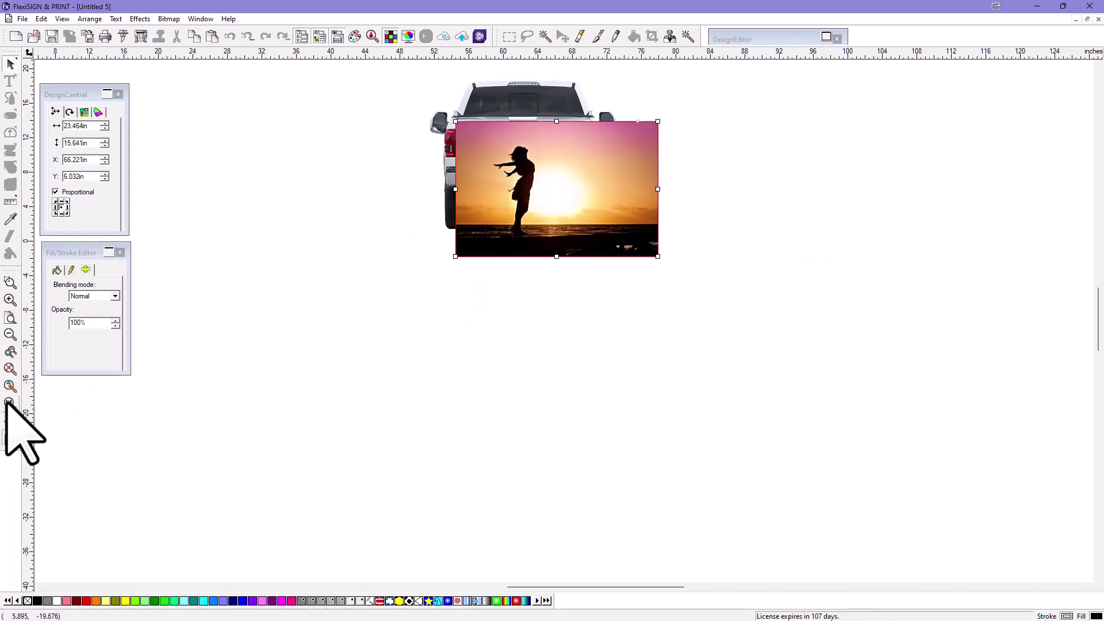
click(9, 367)
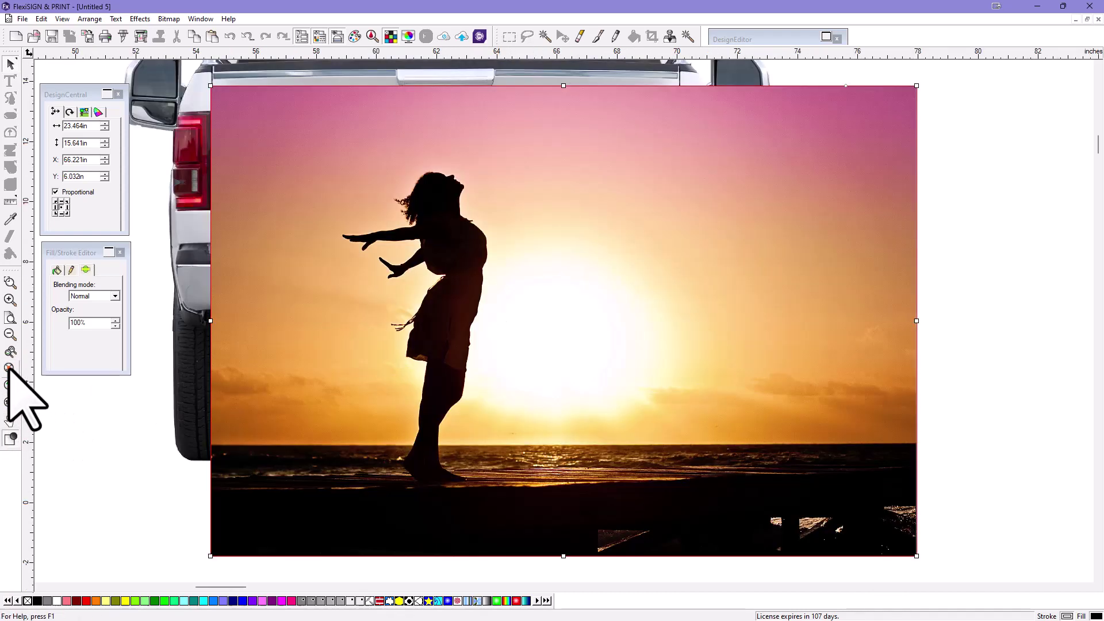
mouse_move(389, 370)
mouse_down()
mouse_move(429, 404)
mouse_move(426, 372)
mouse_move(400, 368)
mouse_up()
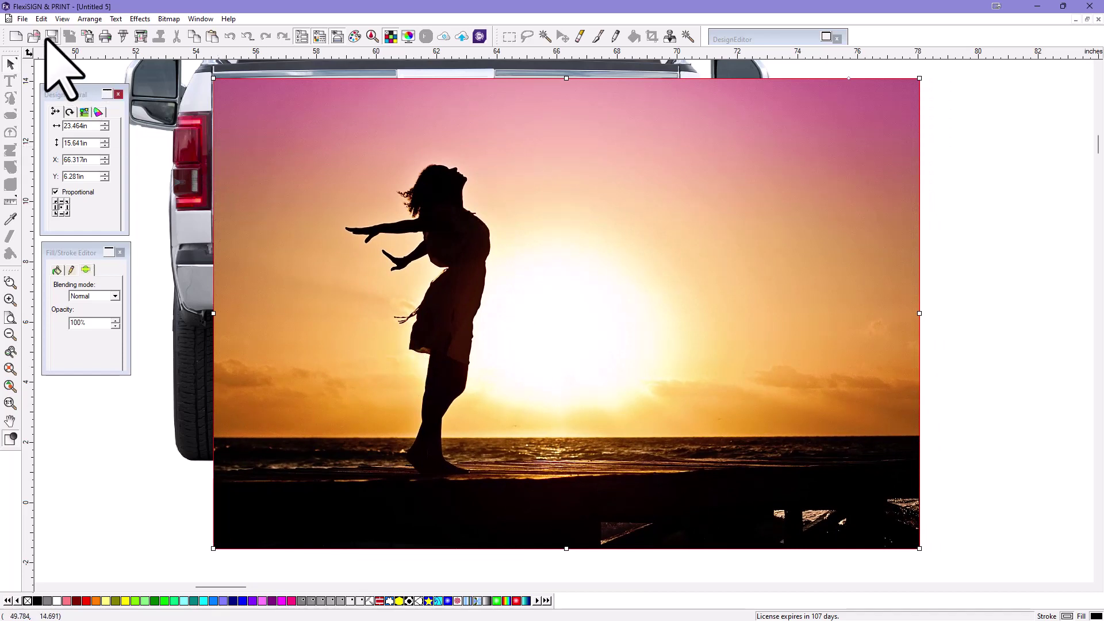
Turn on live previews, resize the sunset photo to 15.501 × 9.637 in, and move it aside
click(63, 19)
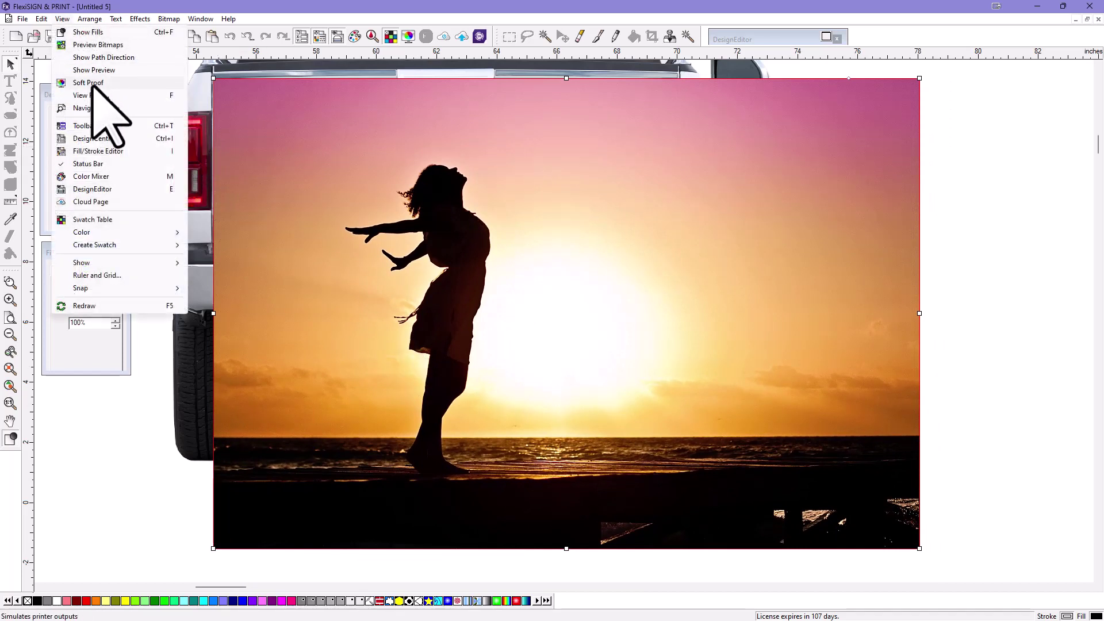
click(106, 70)
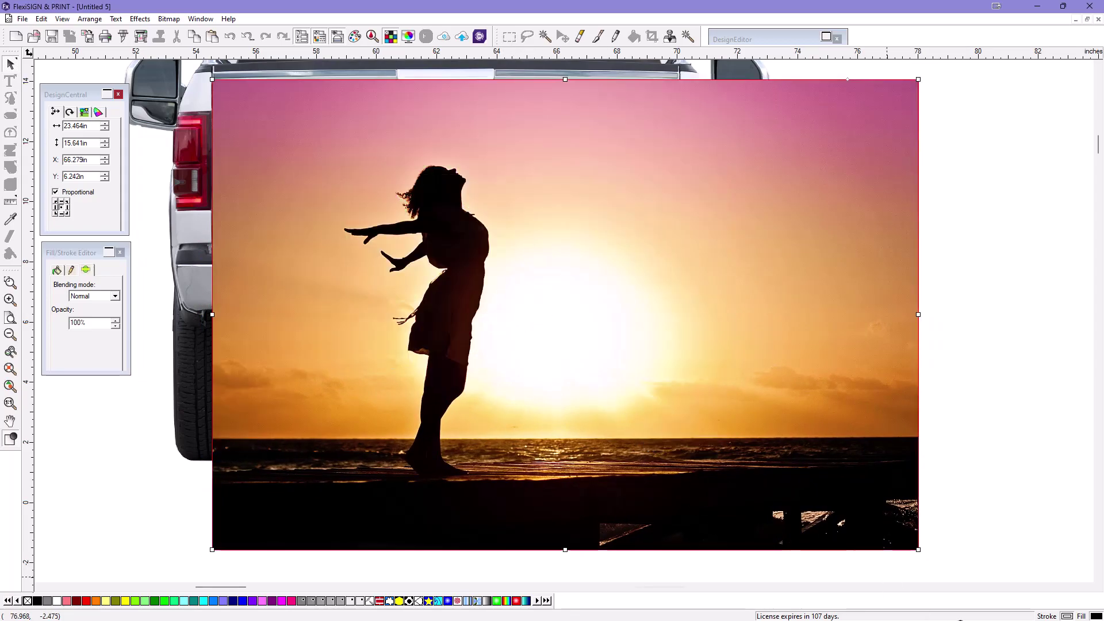
drag(918, 551, 684, 320)
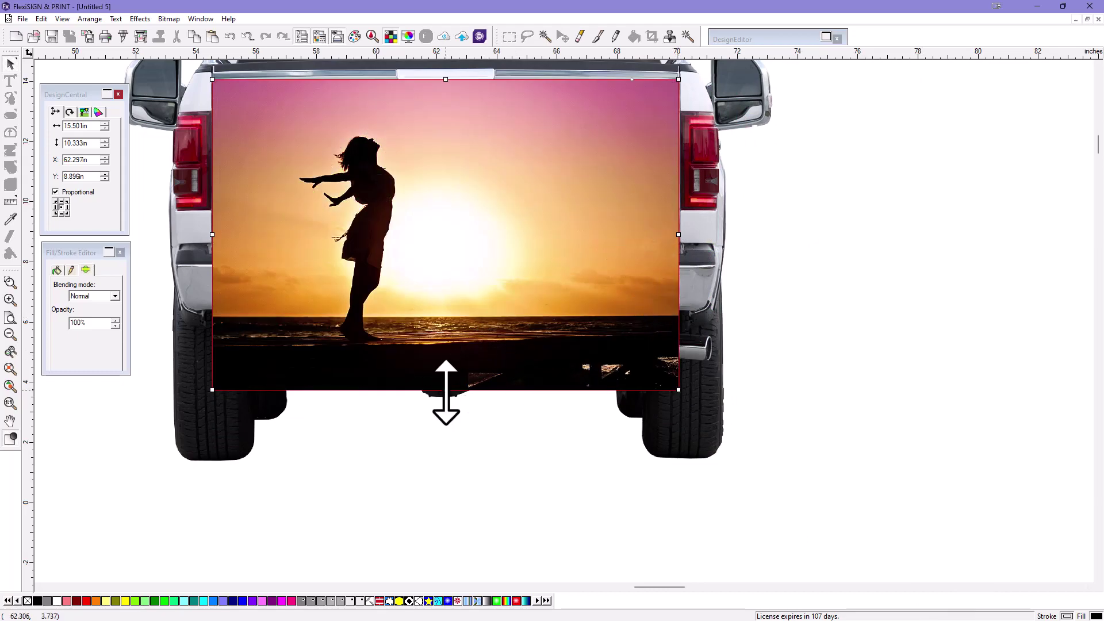
mouse_move(446, 386)
mouse_down()
mouse_move(436, 216)
mouse_move(450, 382)
mouse_move(449, 368)
mouse_up()
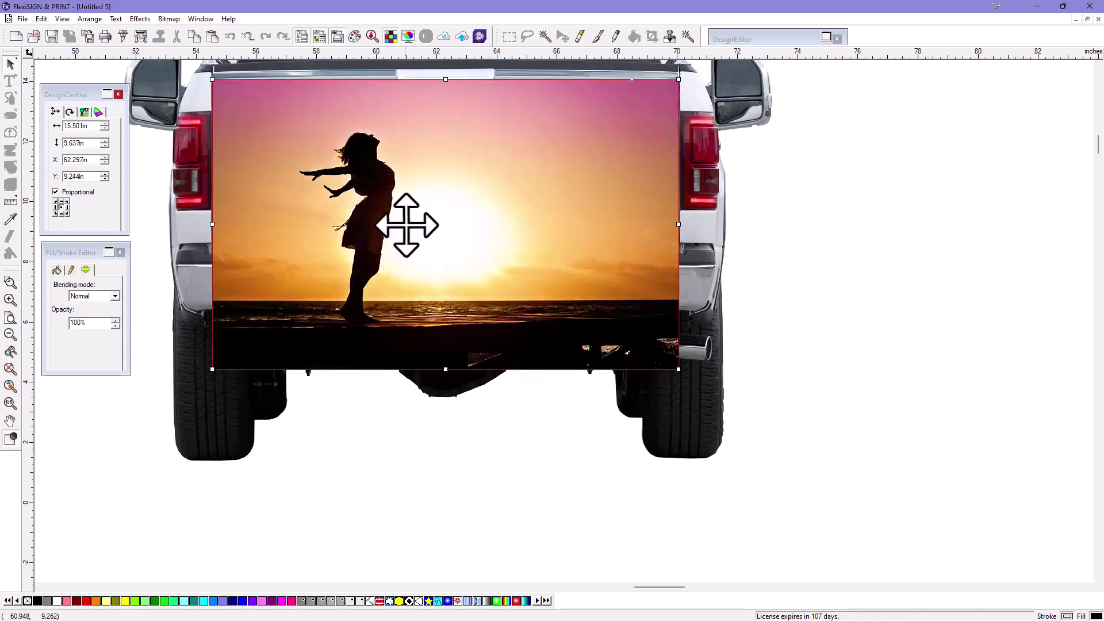
drag(407, 217, 569, 345)
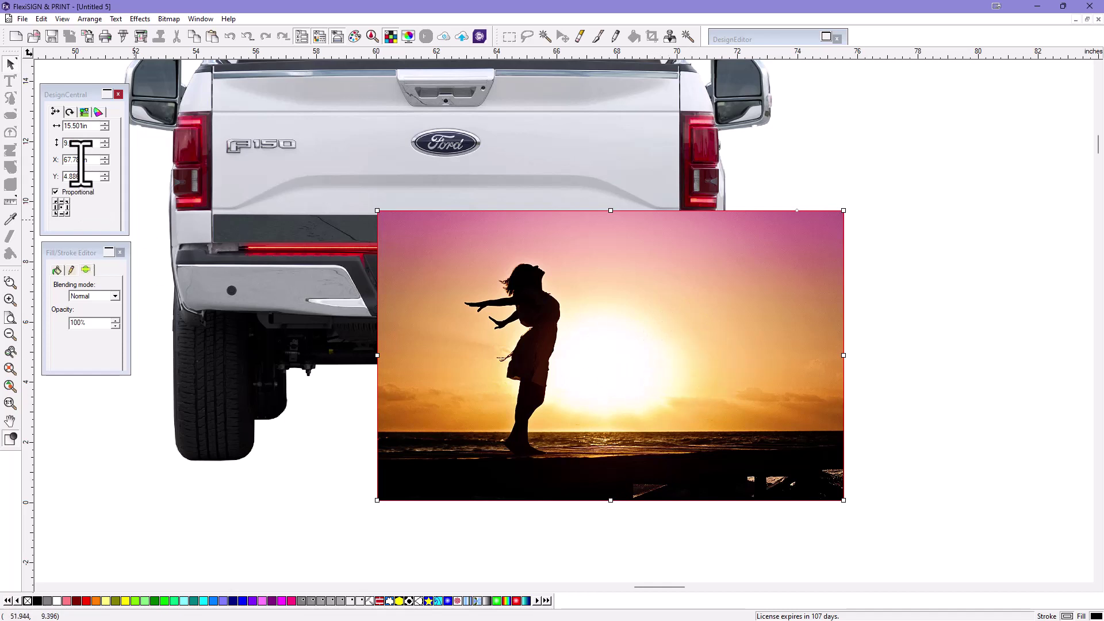
Expand the DesignEditor layers list and dock it away from the artwork
click(826, 36)
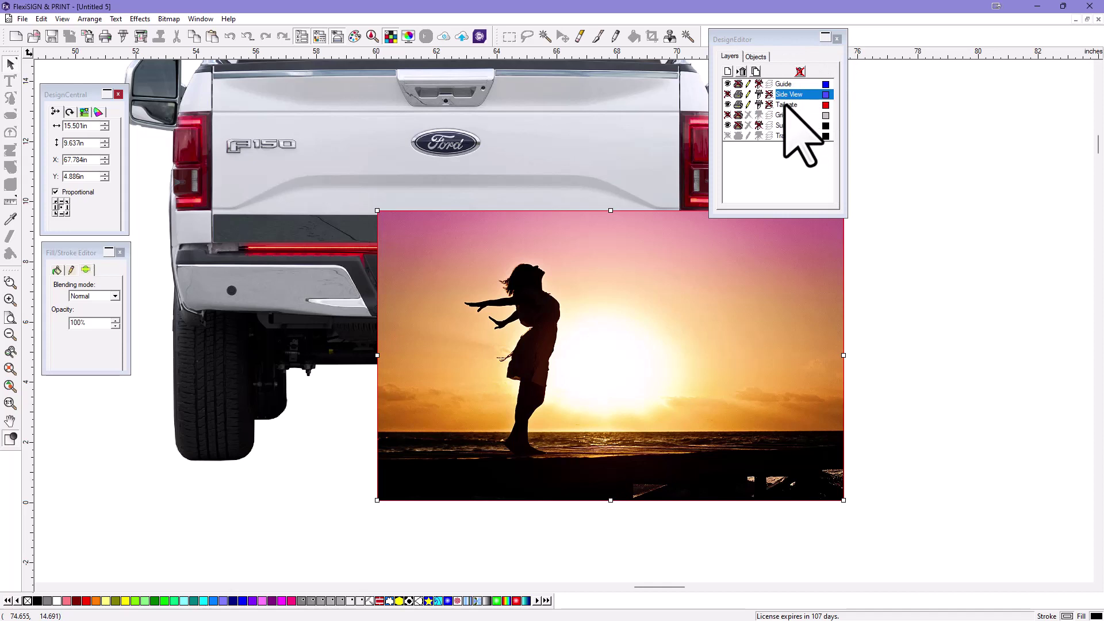
drag(765, 38, 899, 87)
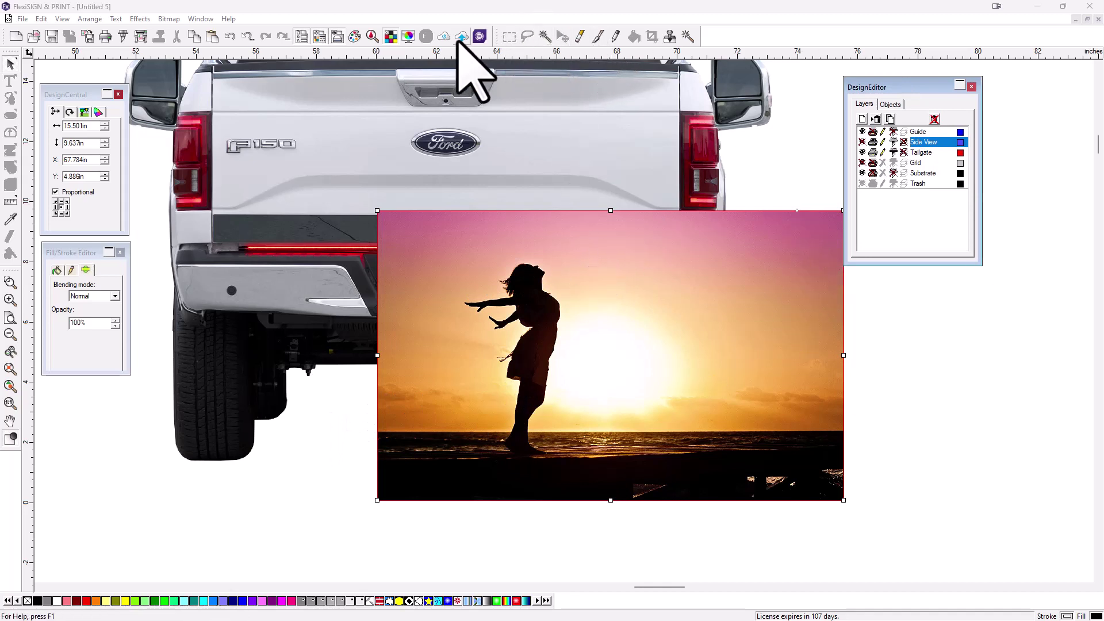
click(508, 38)
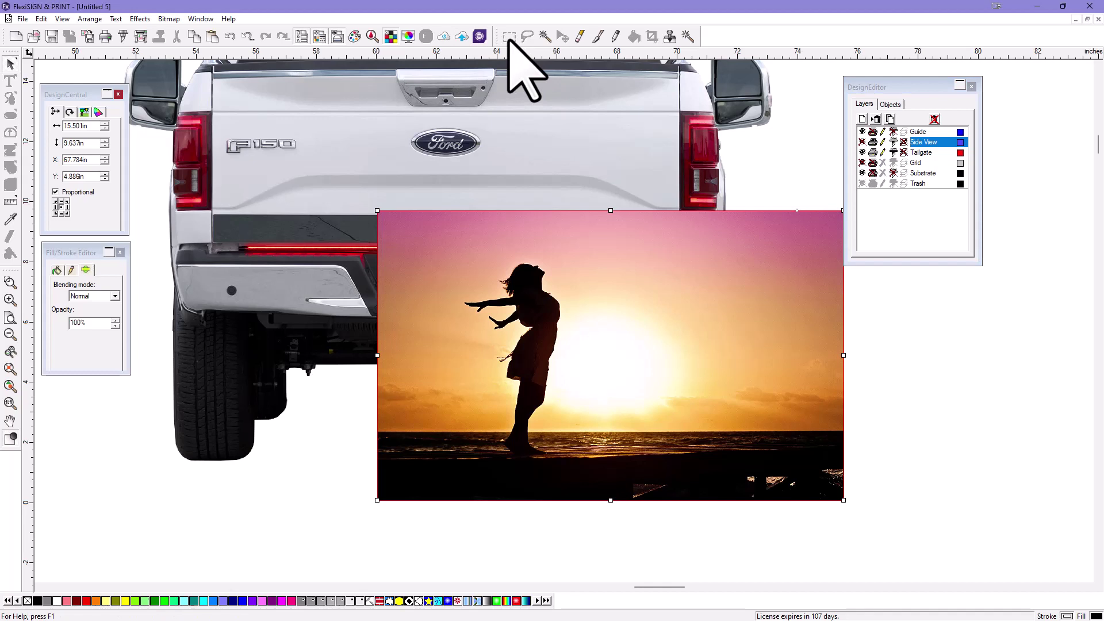
Make Tailgate the active layer and nudge the sunset photo to X 70.613, Y 4.790 in
click(920, 153)
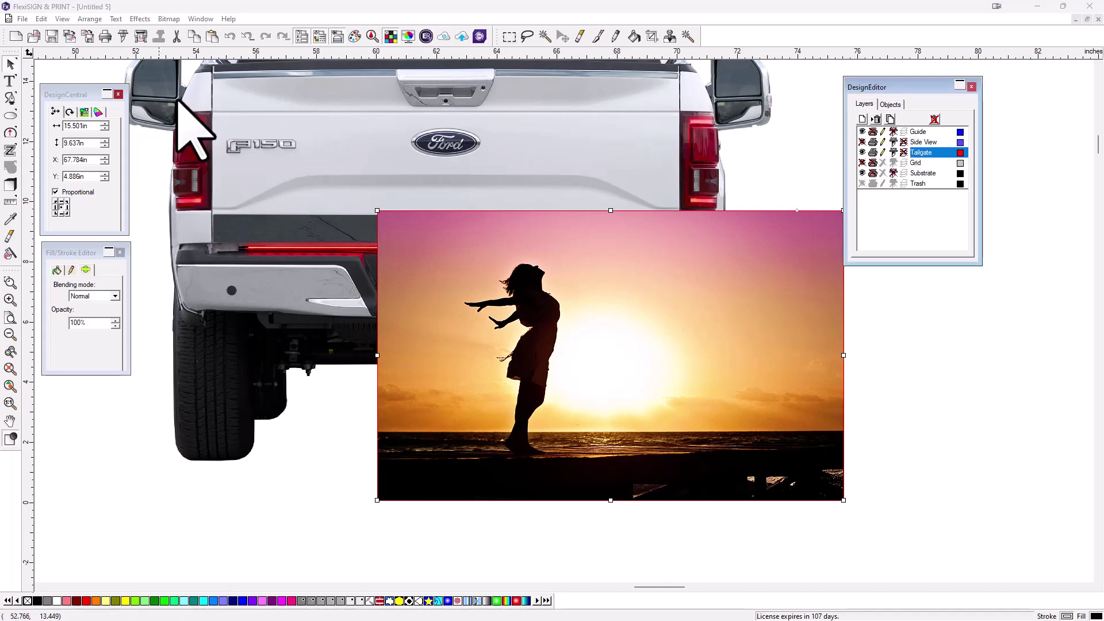
click(922, 142)
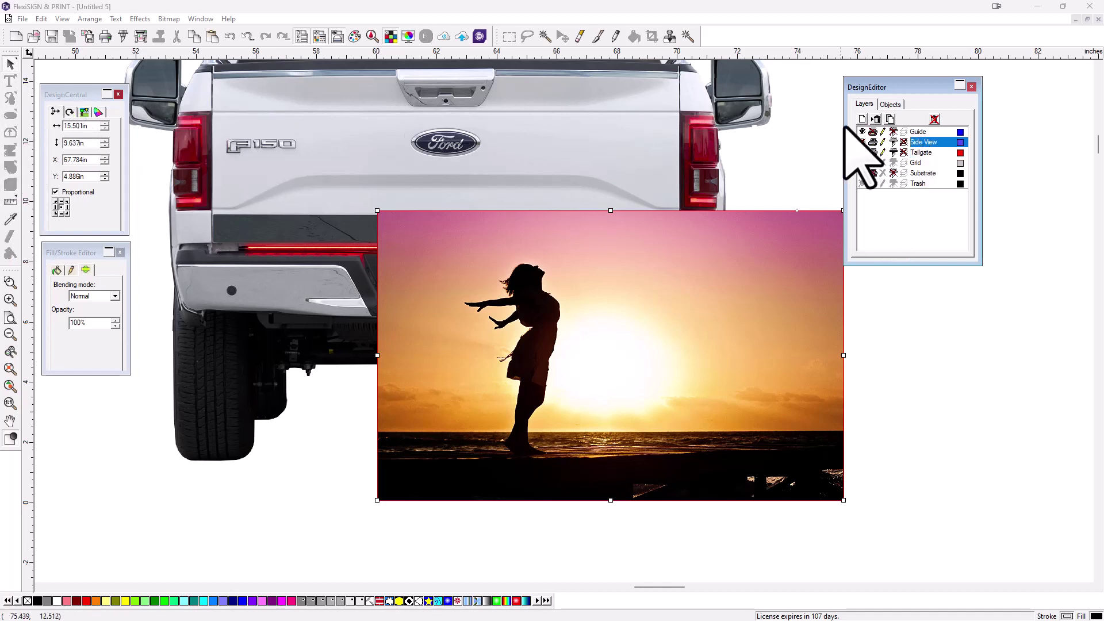
click(918, 153)
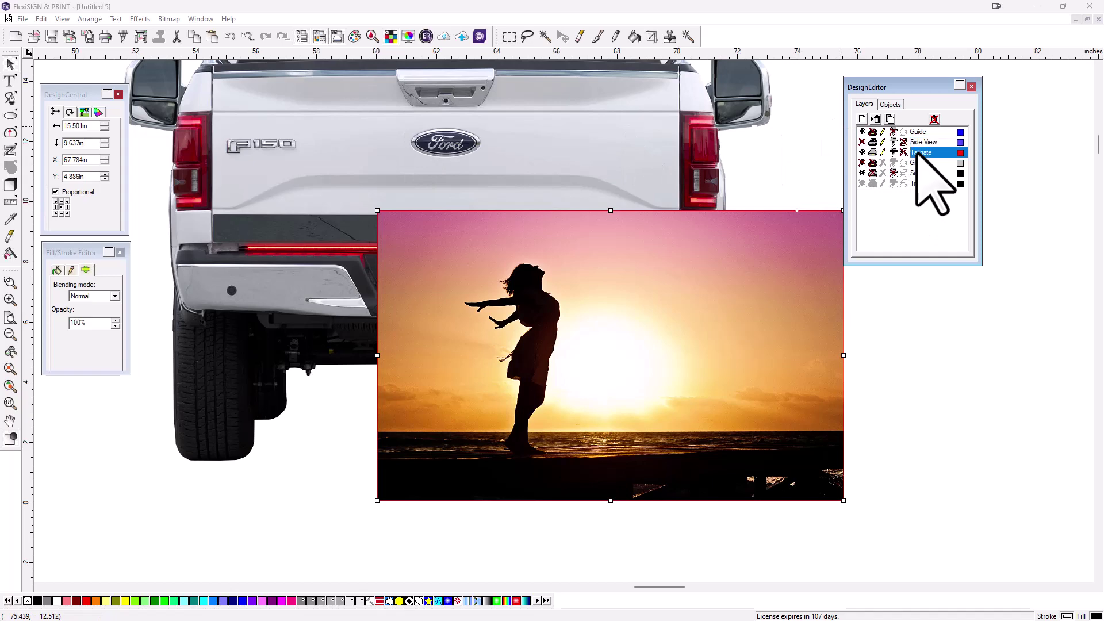
drag(648, 316, 796, 398)
drag(709, 352, 646, 274)
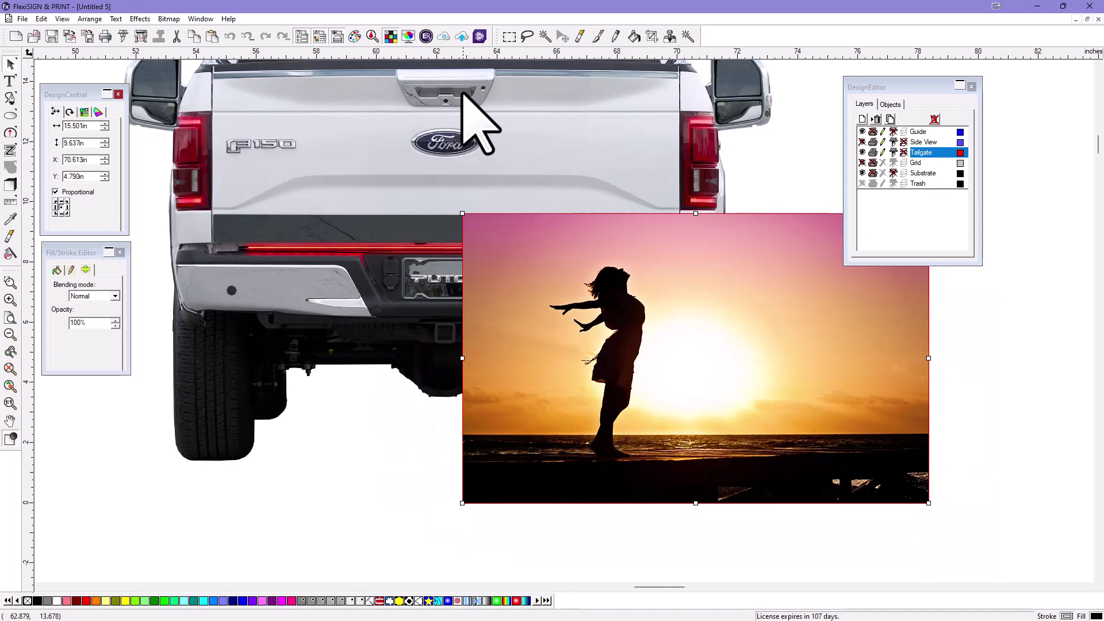
Crop the sunset photo to a 15.444 × 7.324 in area above the dark bottom strip
click(653, 36)
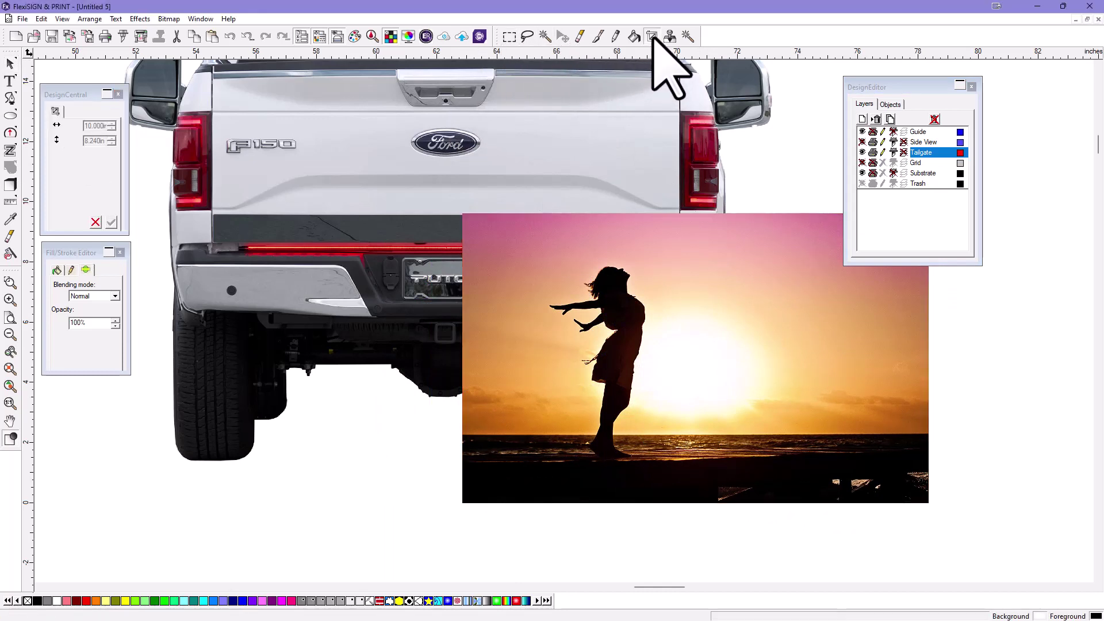
drag(462, 213, 926, 435)
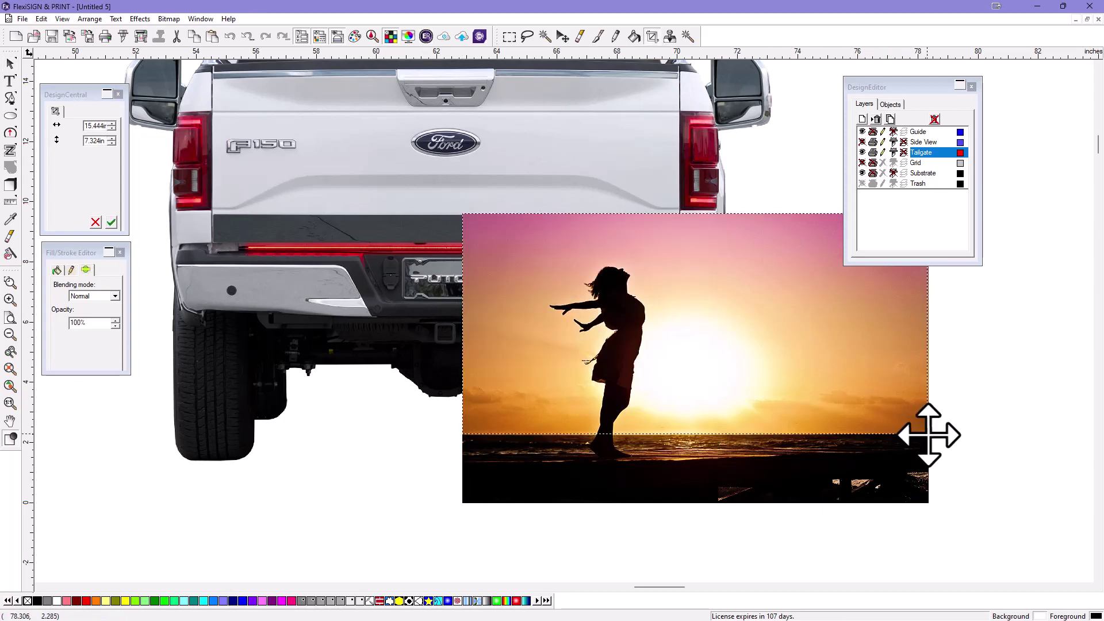
click(111, 222)
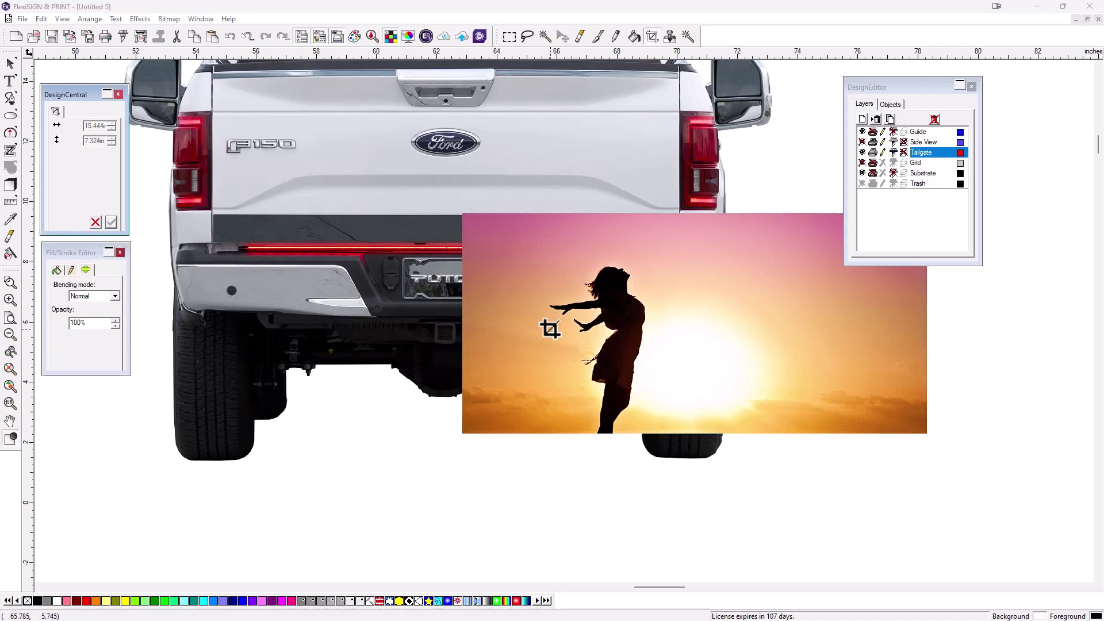
Move the cropped sunset photo onto the tailgate and squash it to 15.447 × 4.552 in
right_click(90, 444)
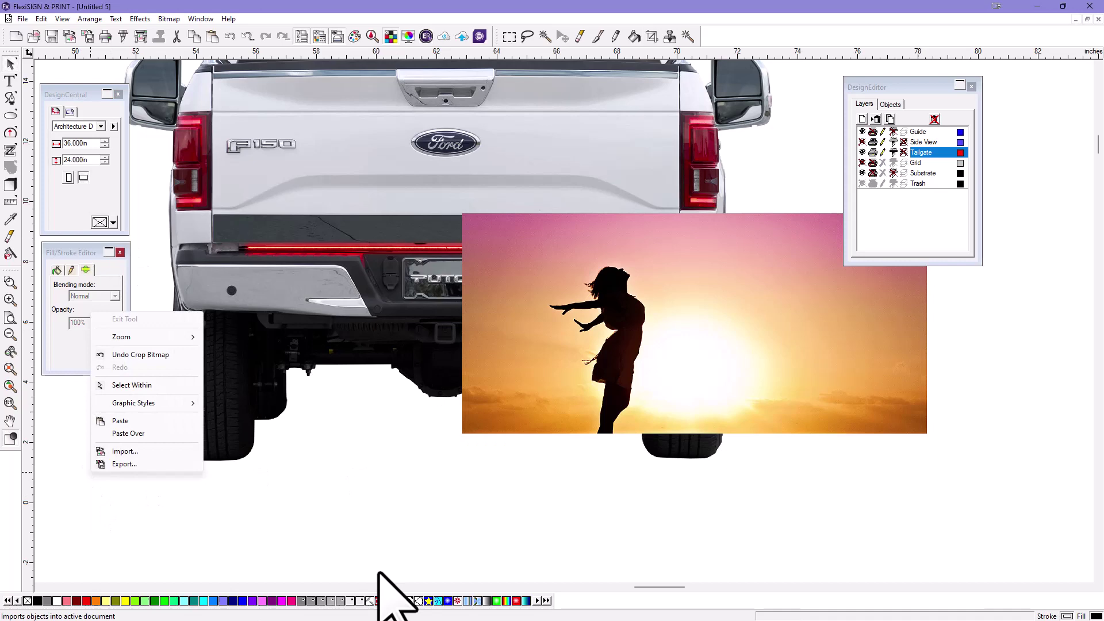
key(Escape)
drag(655, 324, 403, 190)
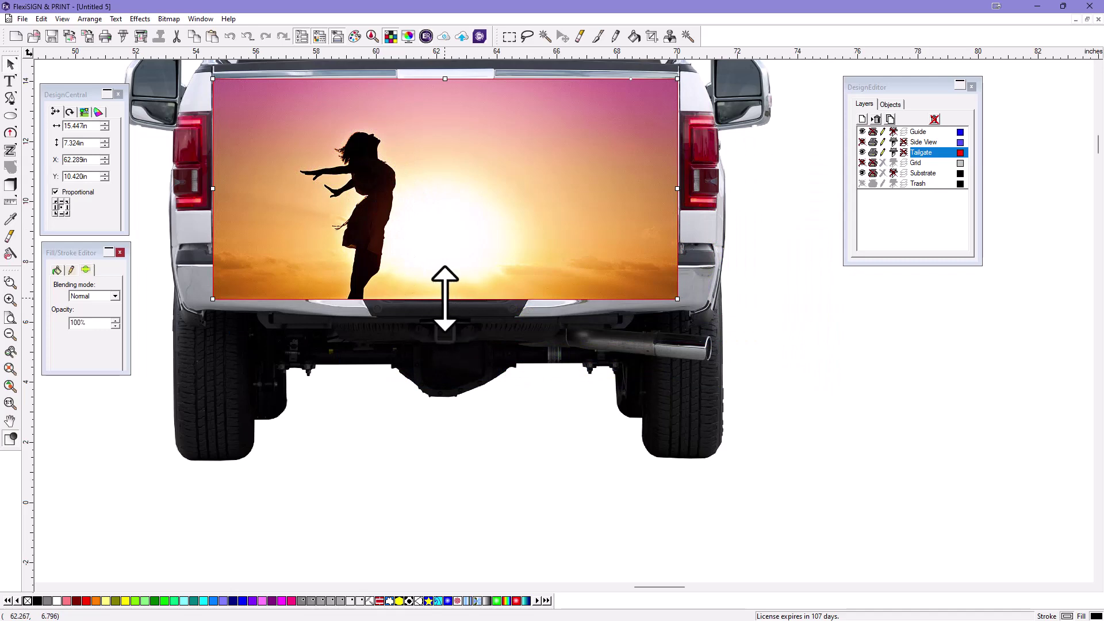
drag(443, 296, 446, 202)
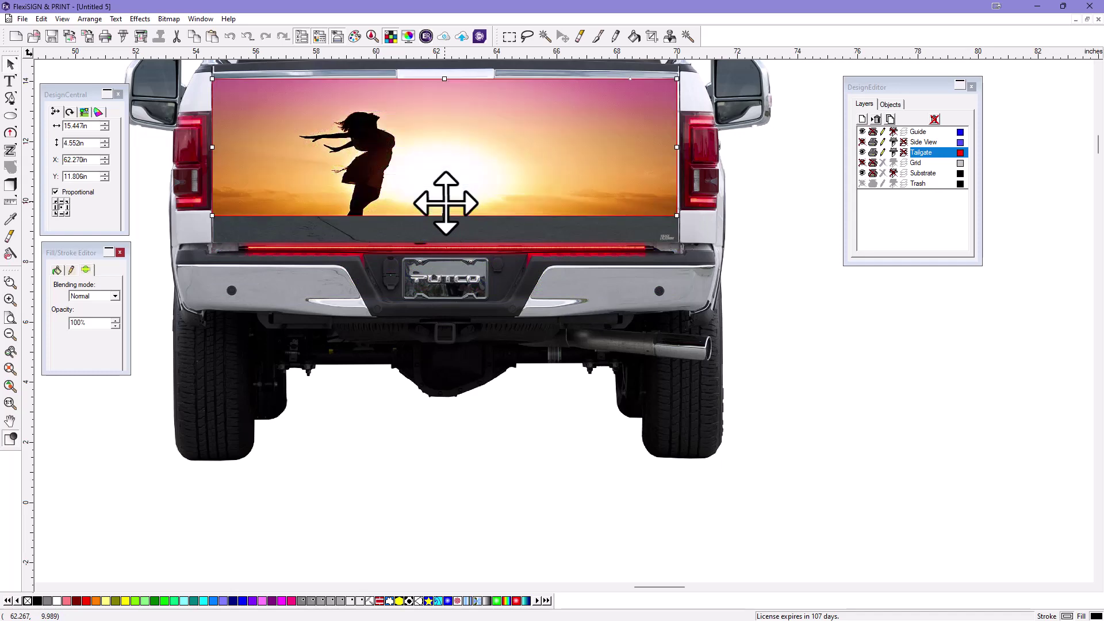
Zoom into the tailgate area and roll up the DesignEditor layers list
click(10, 282)
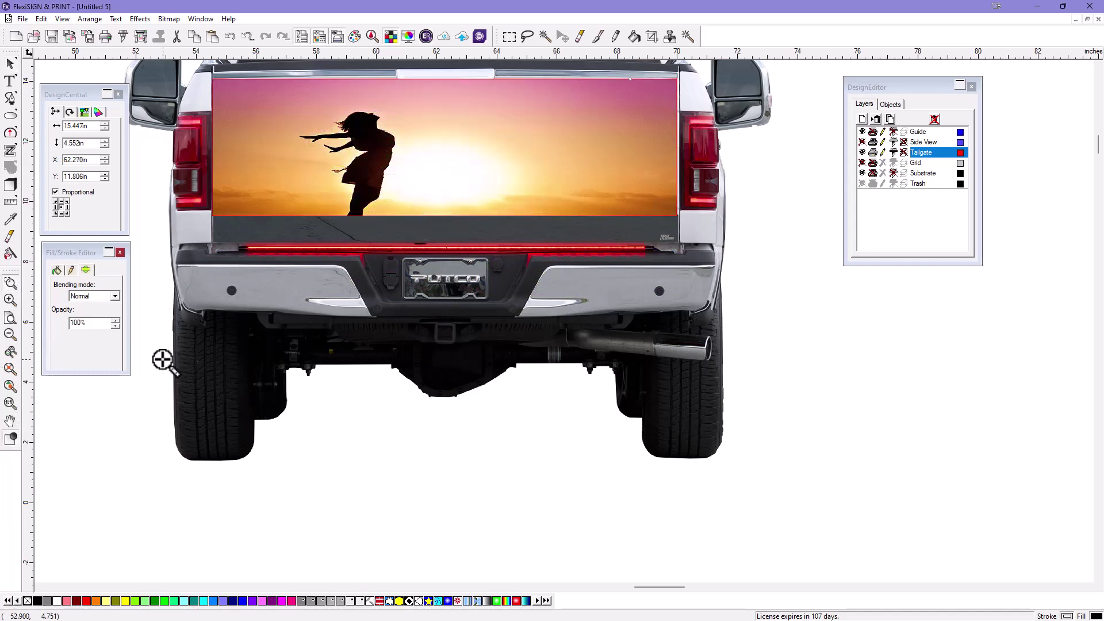
drag(163, 359, 738, 50)
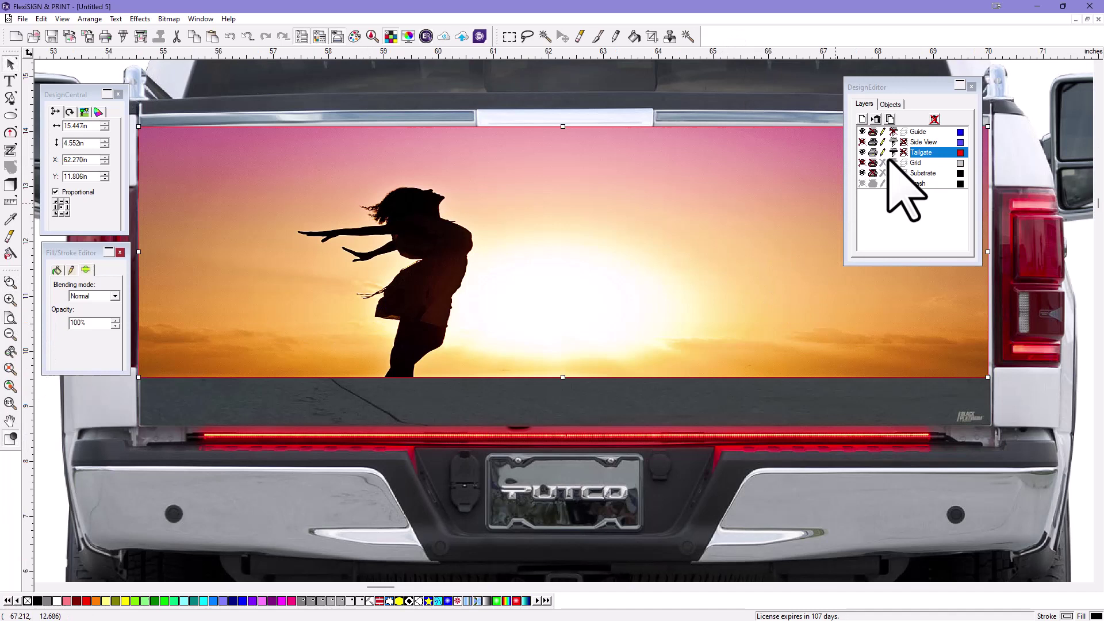
click(959, 85)
drag(922, 85, 851, 41)
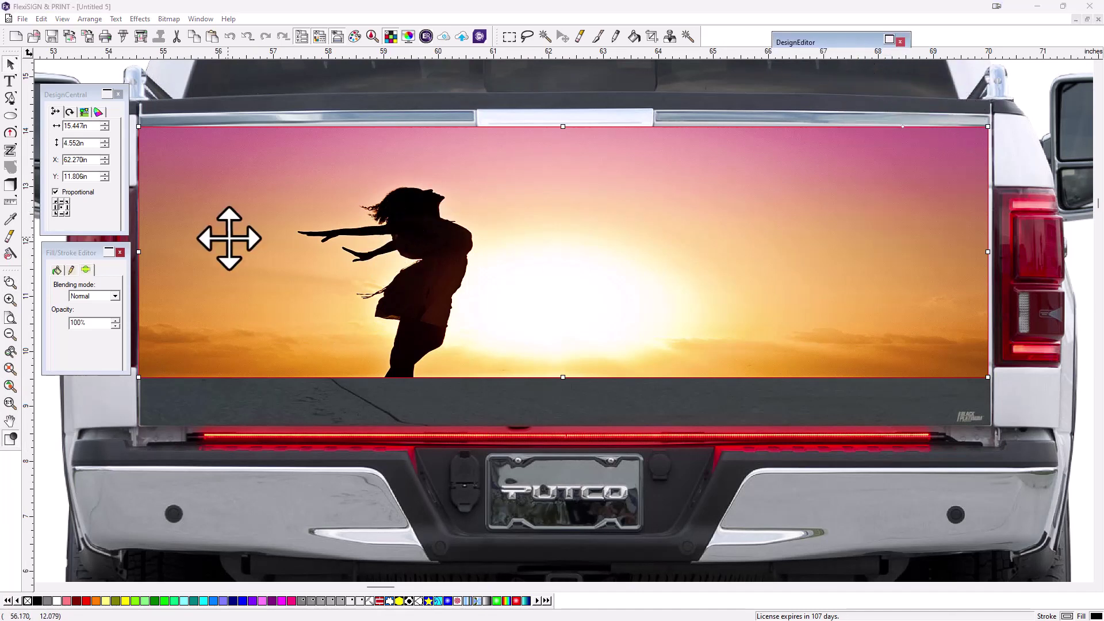
Set the sunset photo's blending mode to Multiply in the Fill/Stroke Editor
click(64, 256)
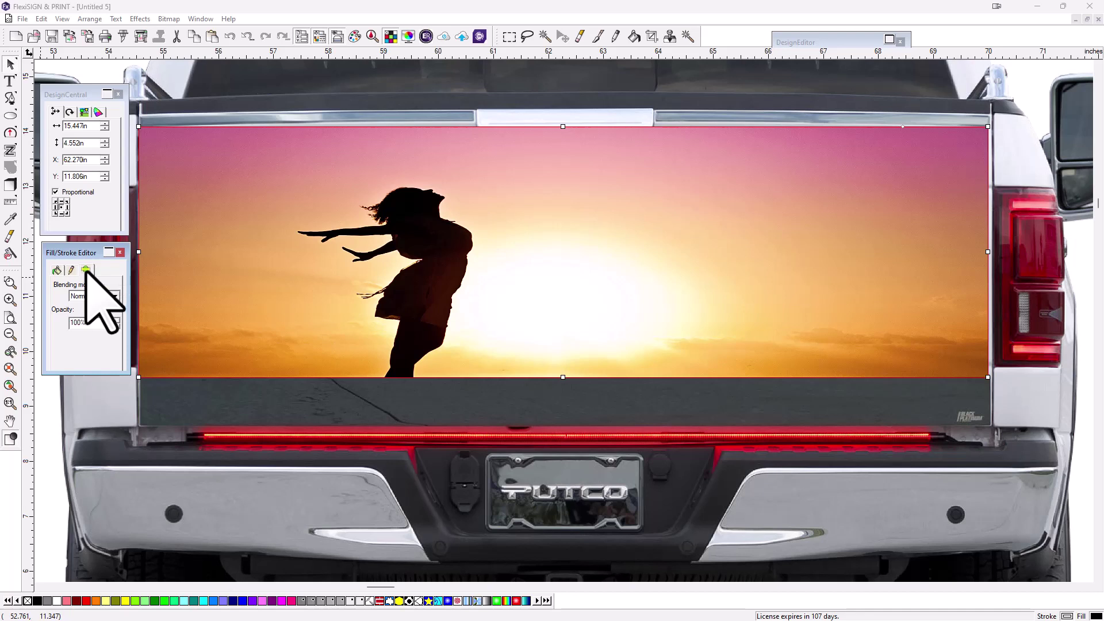
click(112, 296)
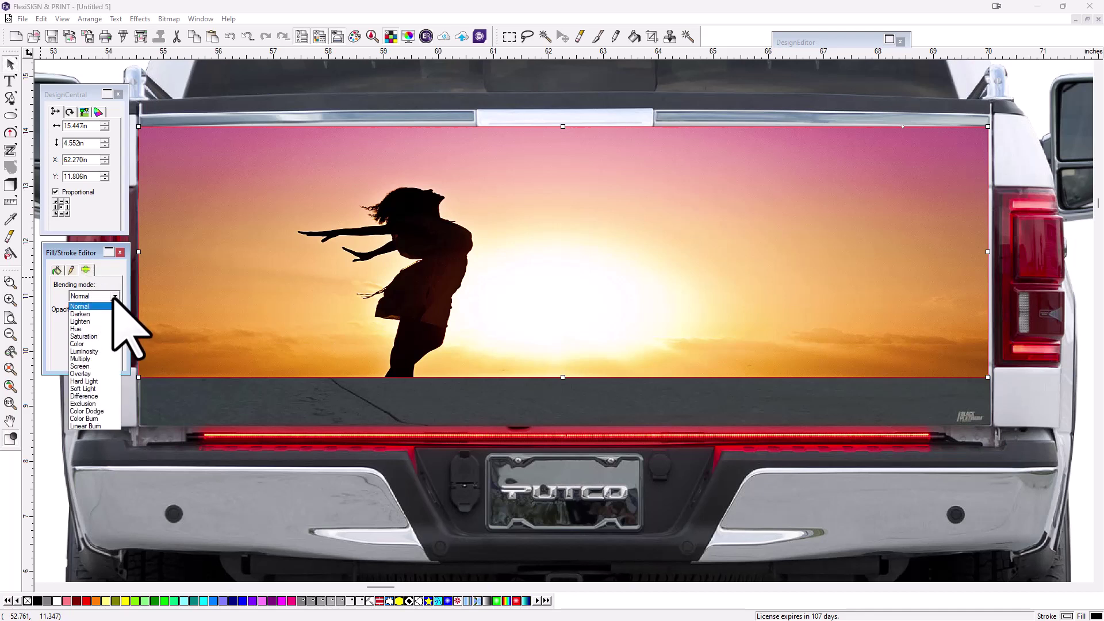
click(88, 314)
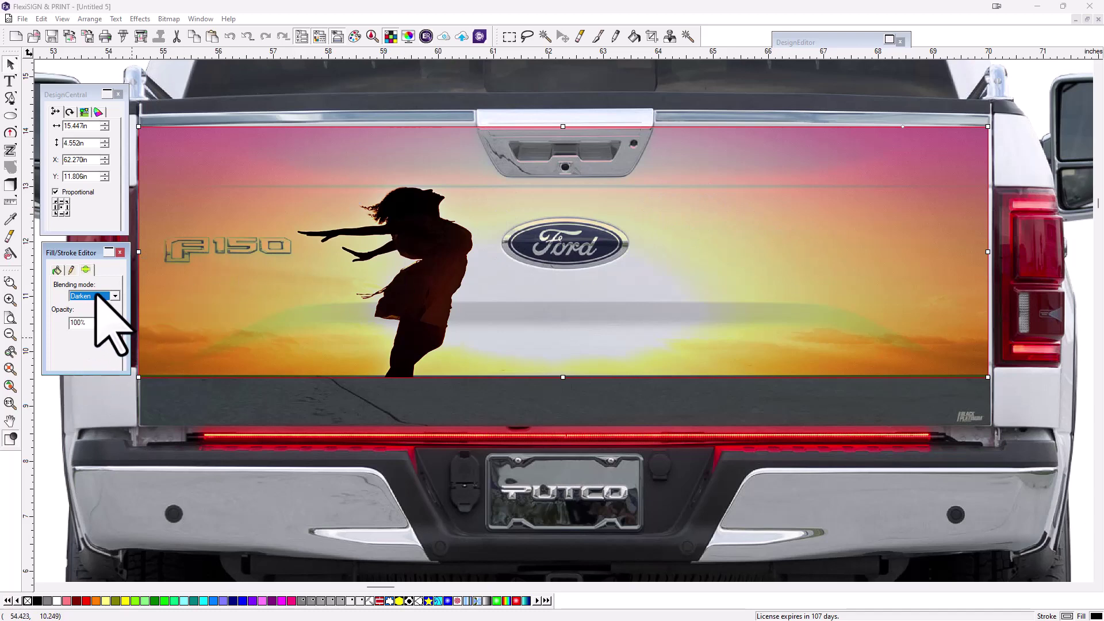
scroll(96, 294, down, 1)
scroll(96, 295, down, 1)
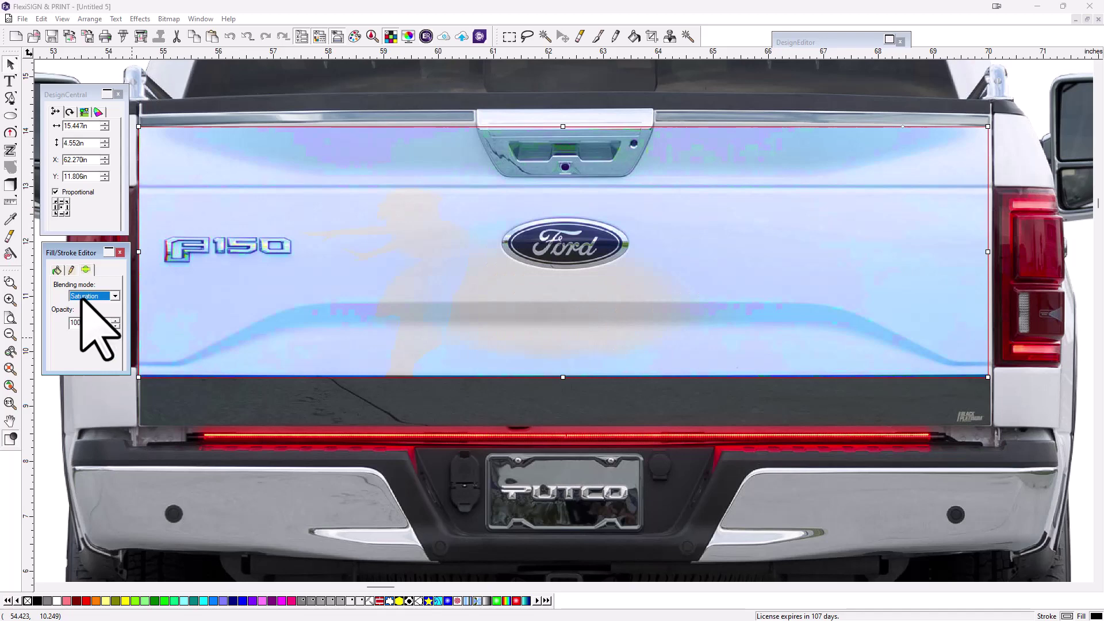
scroll(89, 297, down, 1)
scroll(89, 298, down, 1)
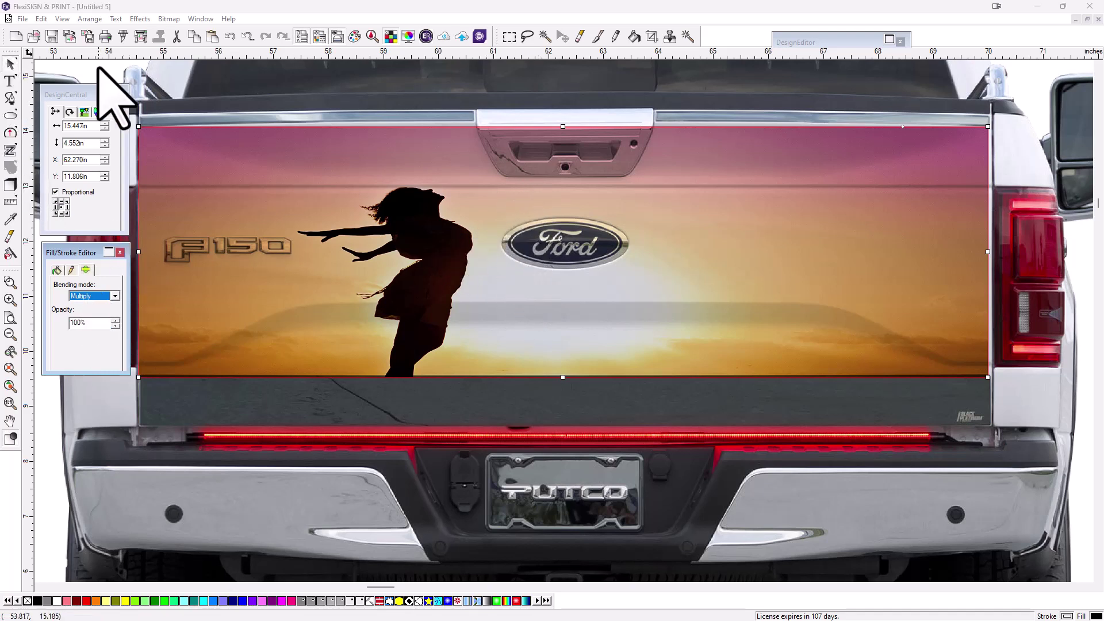
Copy the sunset image, paste it over itself, then undo the paste
right_click(432, 245)
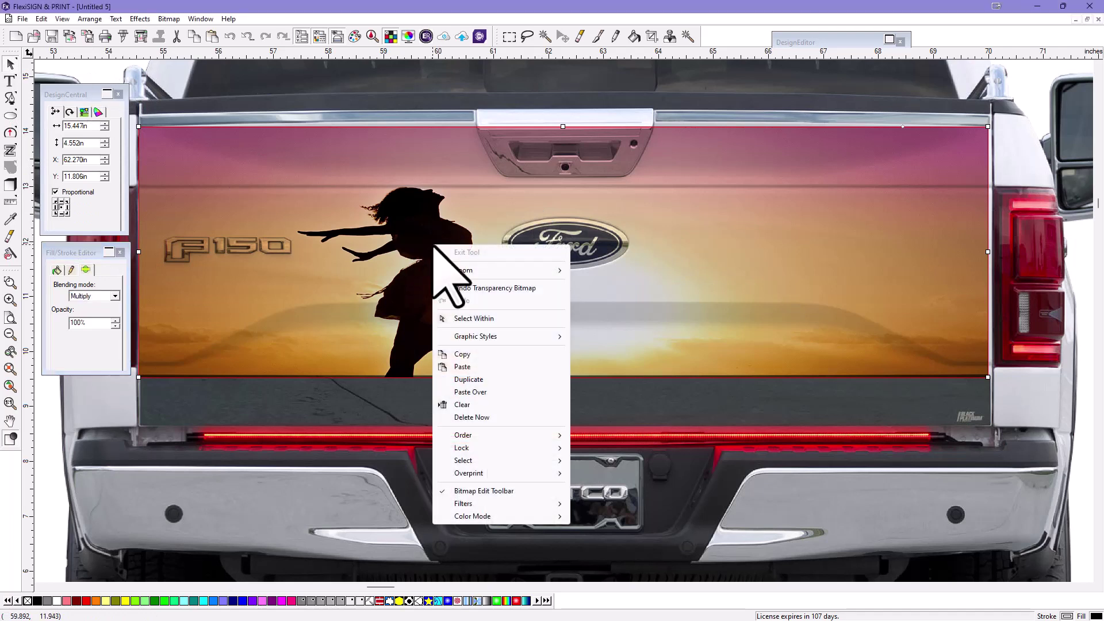
click(495, 355)
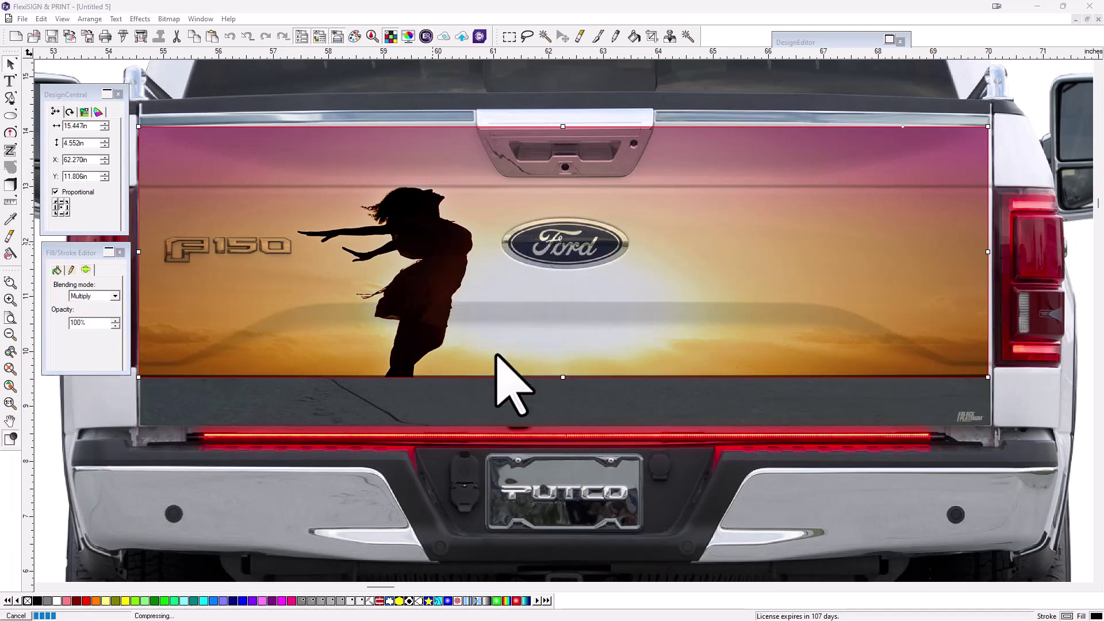
right_click(372, 187)
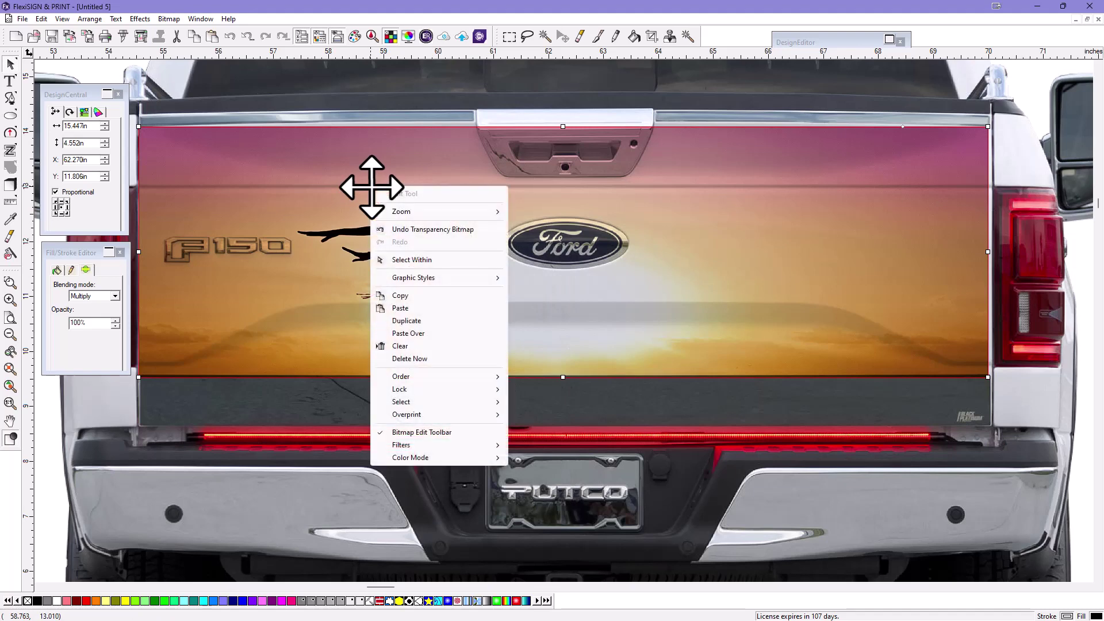
click(416, 333)
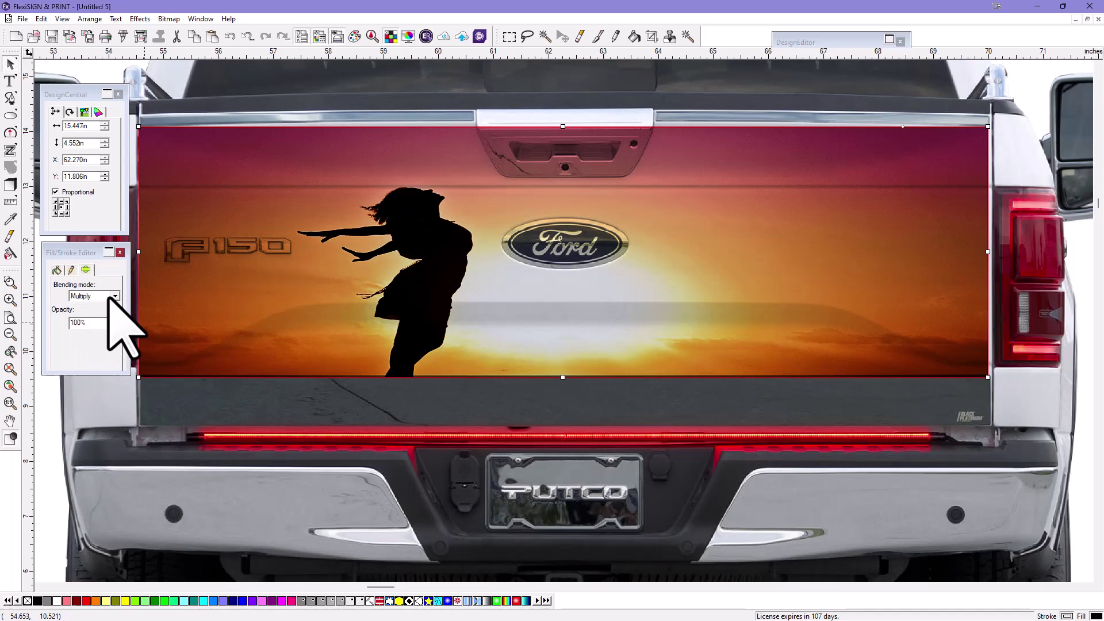
click(230, 36)
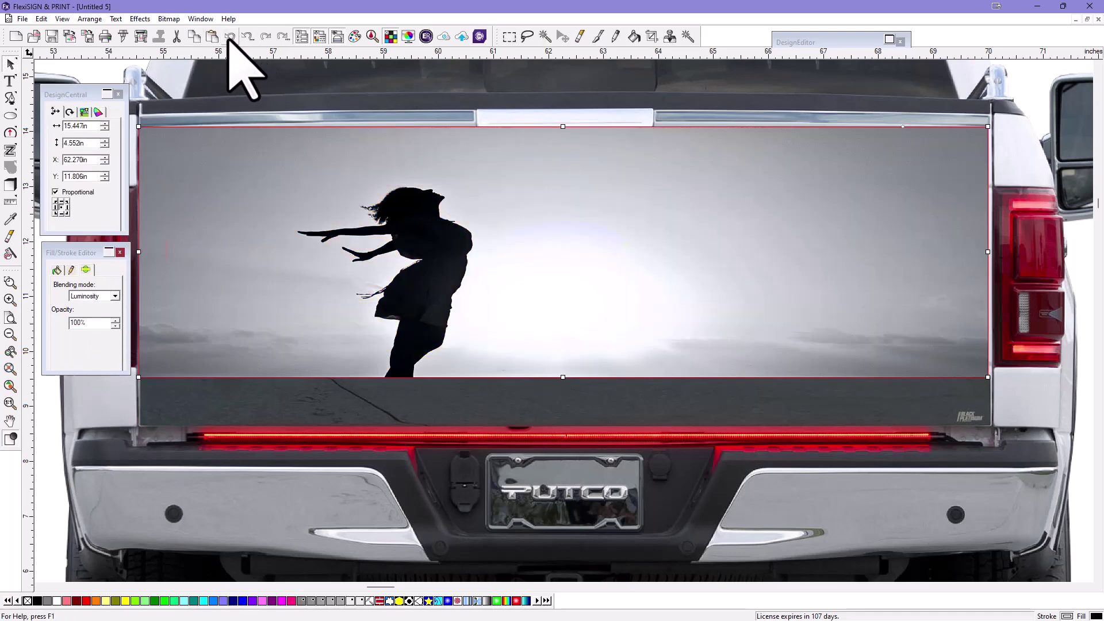
Redo to restore the Multiply blend and draw an ellipse fitted over the Ford logo
click(265, 36)
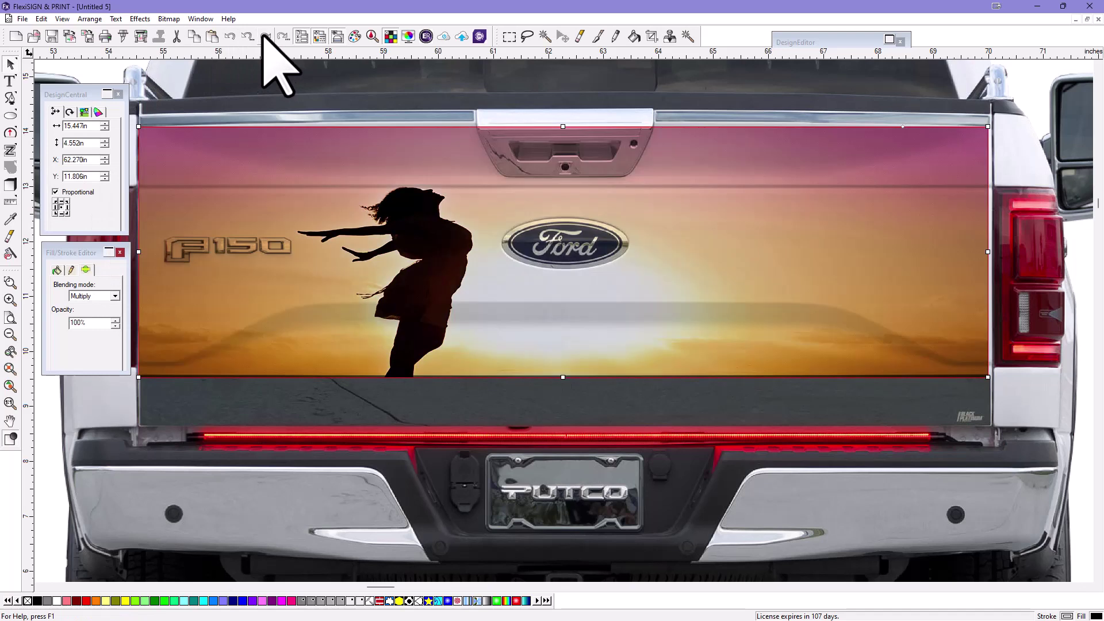
click(10, 115)
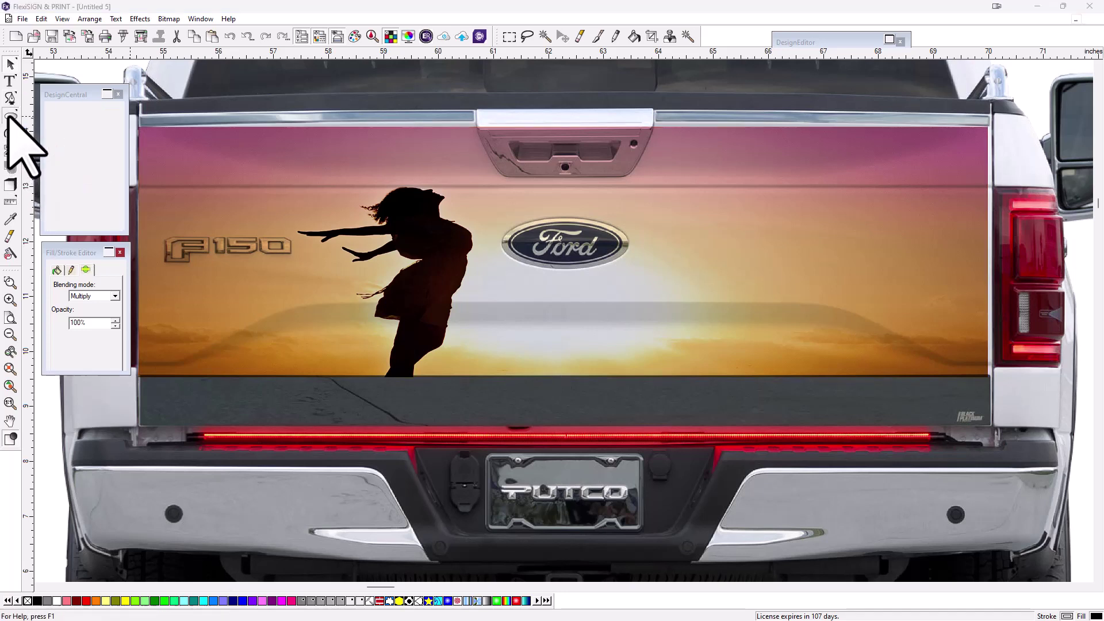
drag(499, 224, 632, 270)
drag(552, 246, 563, 215)
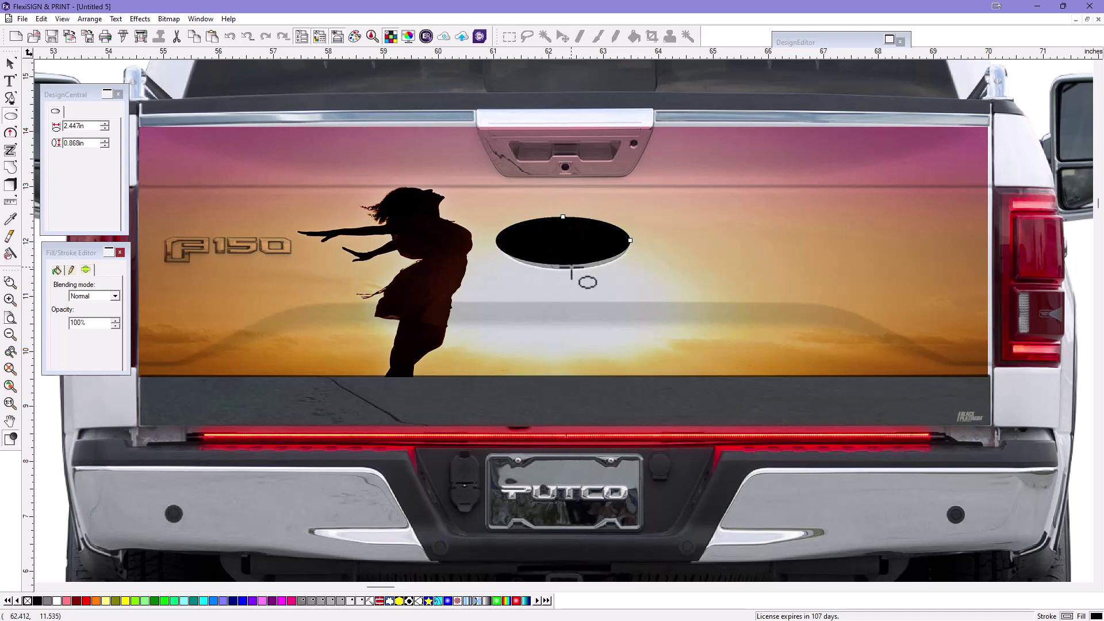
drag(579, 258, 565, 217)
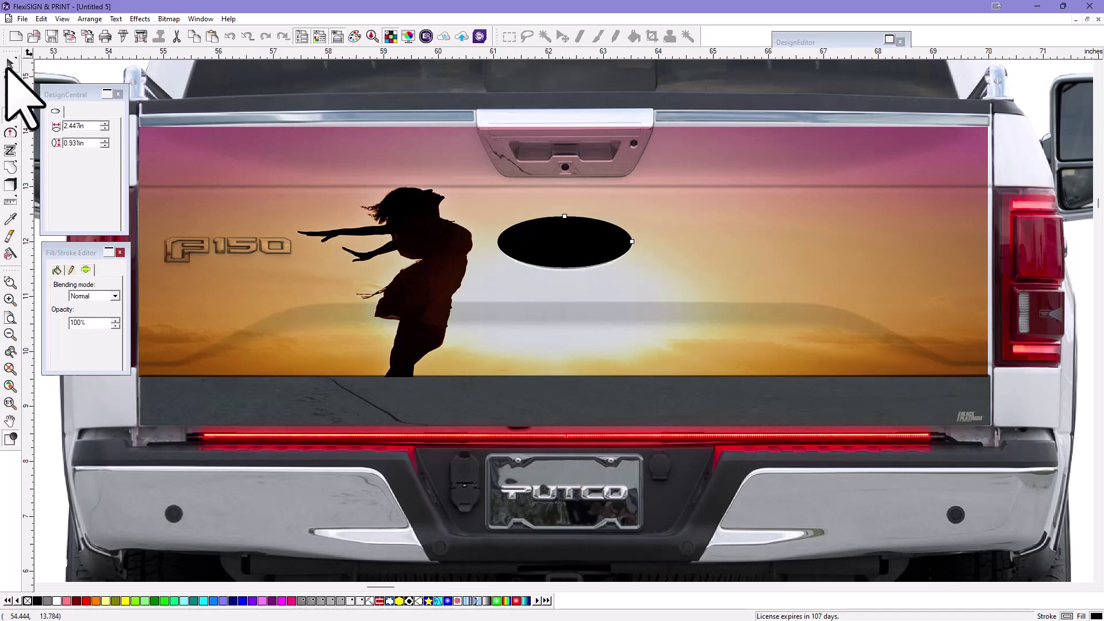
Select the ellipse and sunset image and apply Bitmap > Convert Shape to Marquee
click(530, 240)
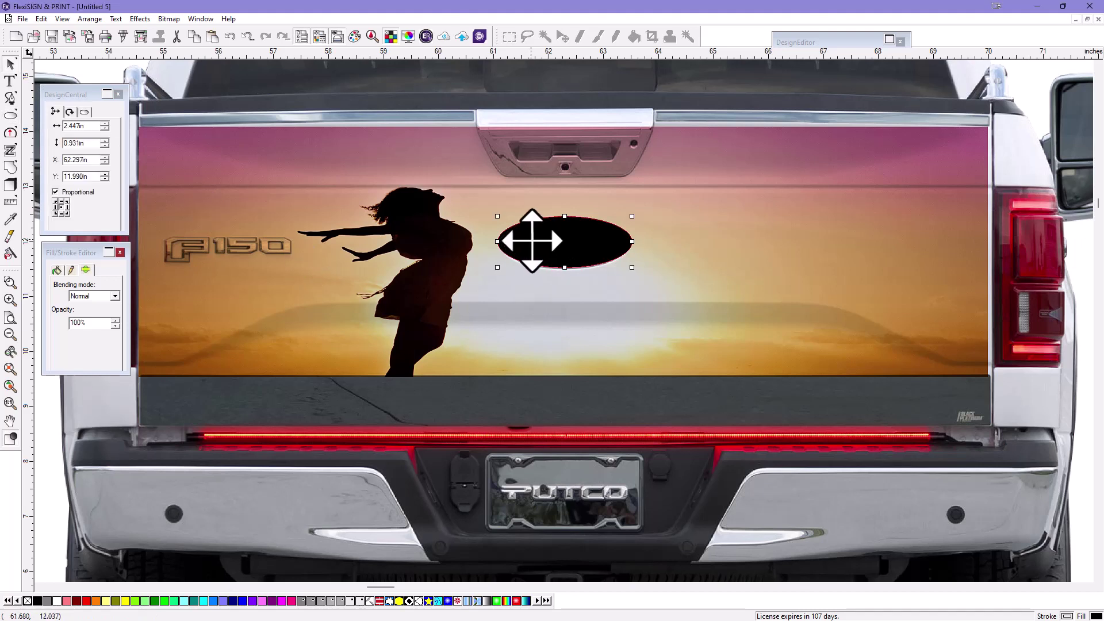
click(759, 219)
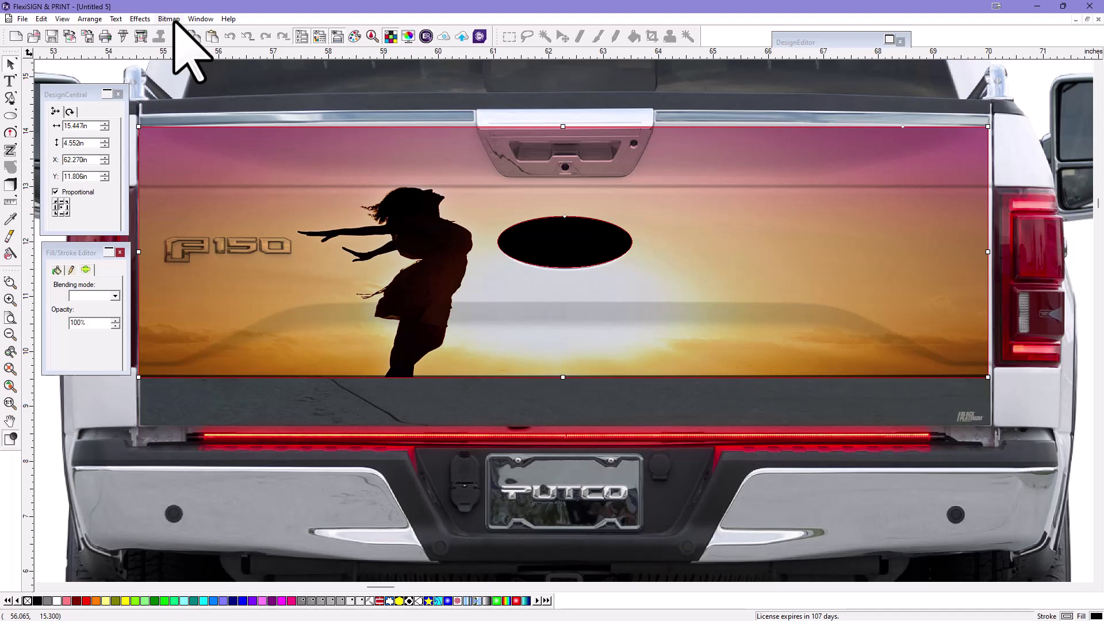
click(169, 19)
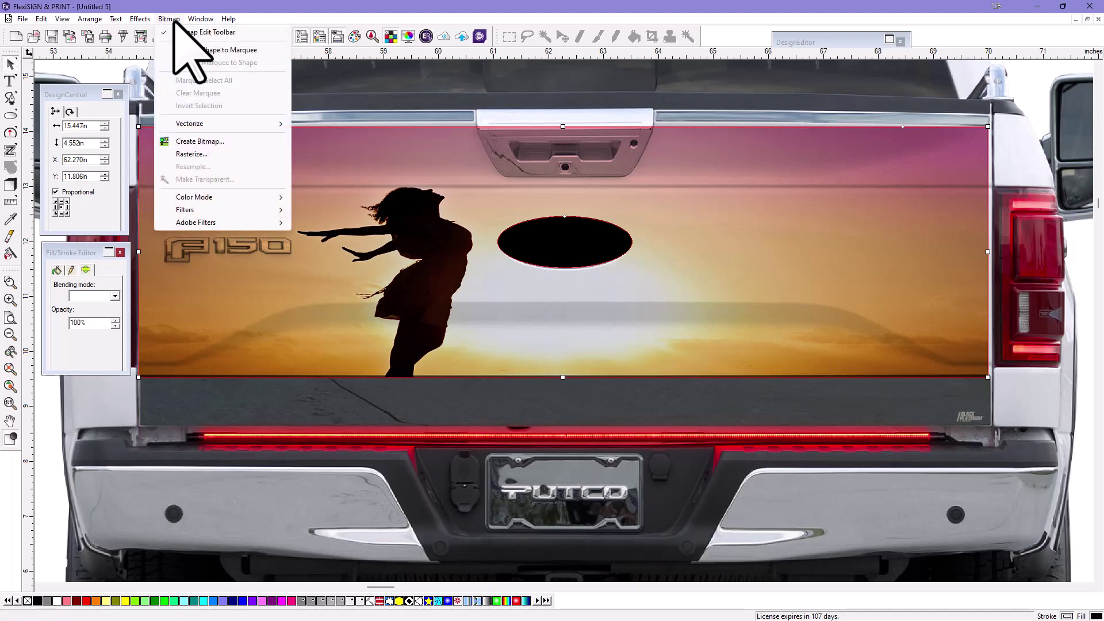
click(198, 50)
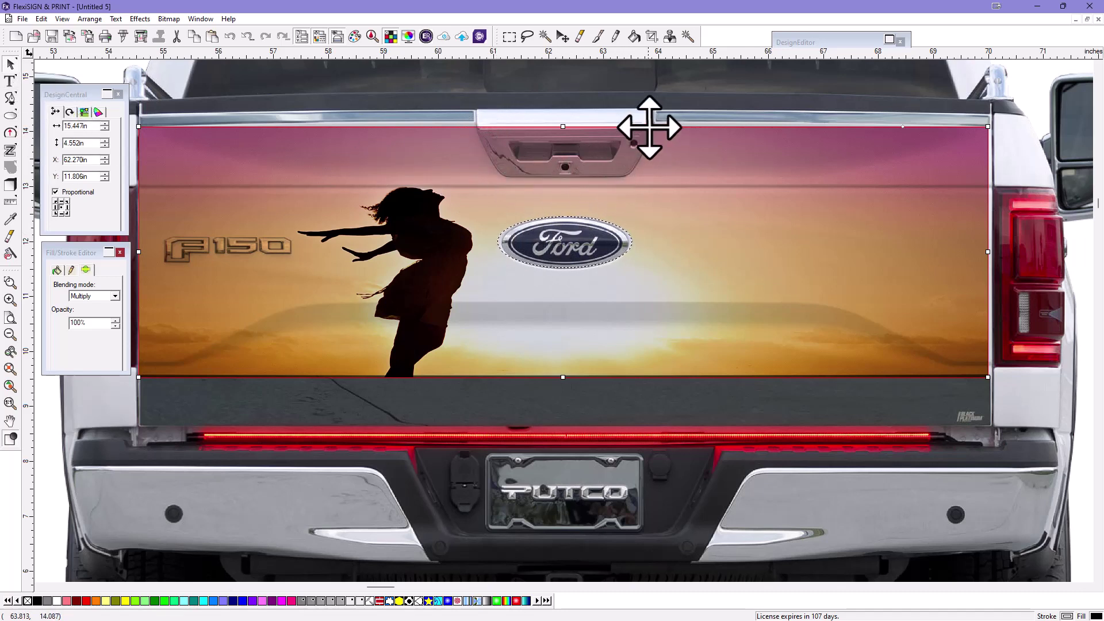
Clear the logo area, then trace a closed Bezier path around the tailgate handle recess
key(Escape)
click(10, 97)
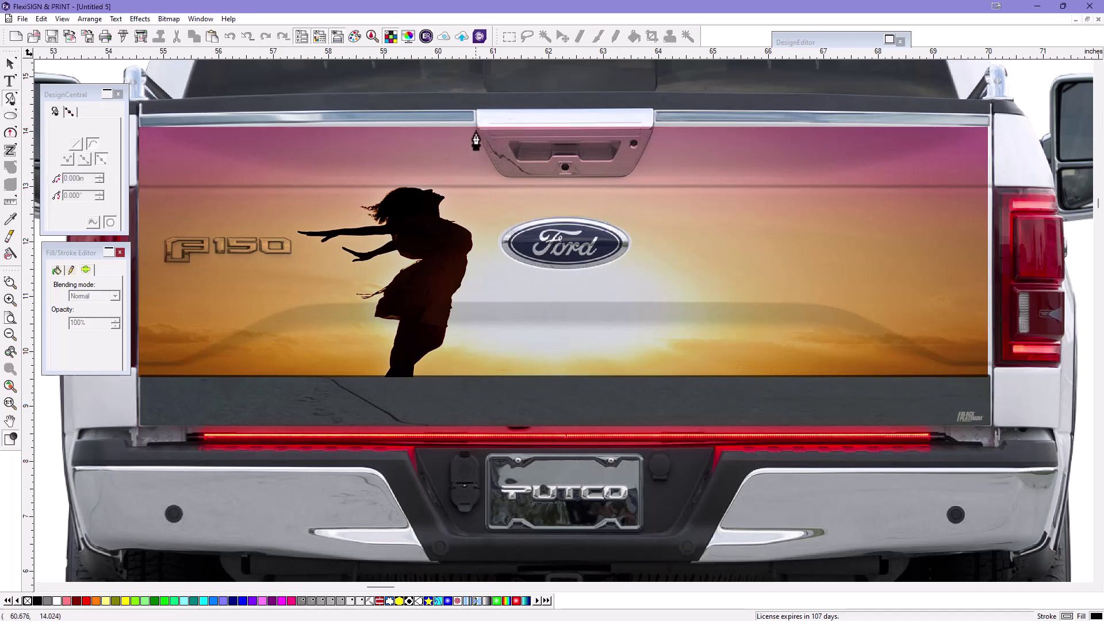
click(476, 126)
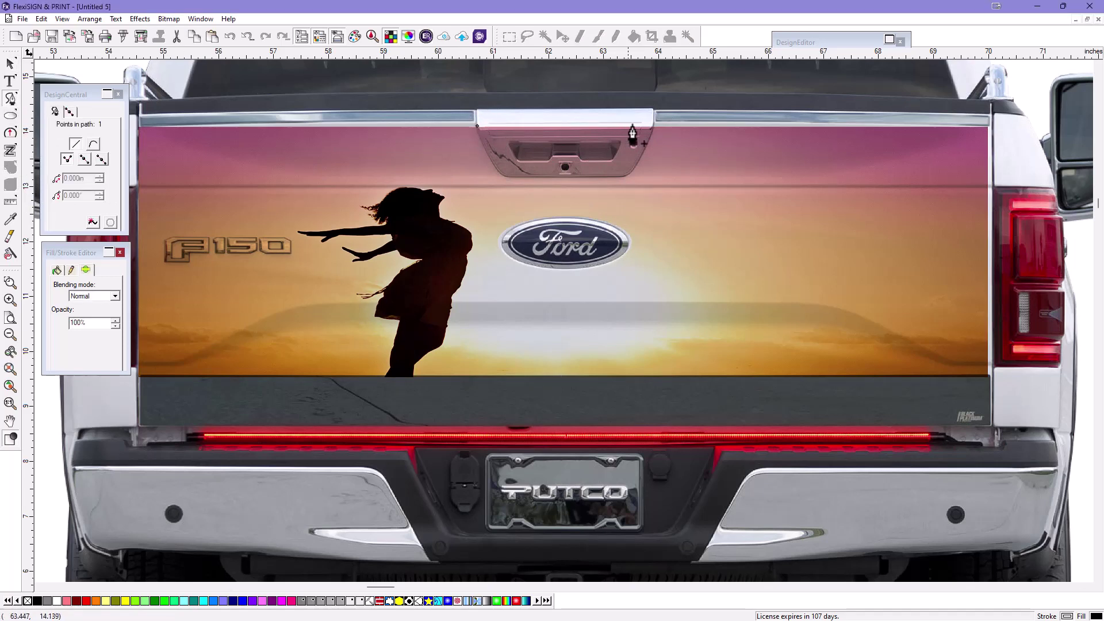
drag(653, 126, 662, 113)
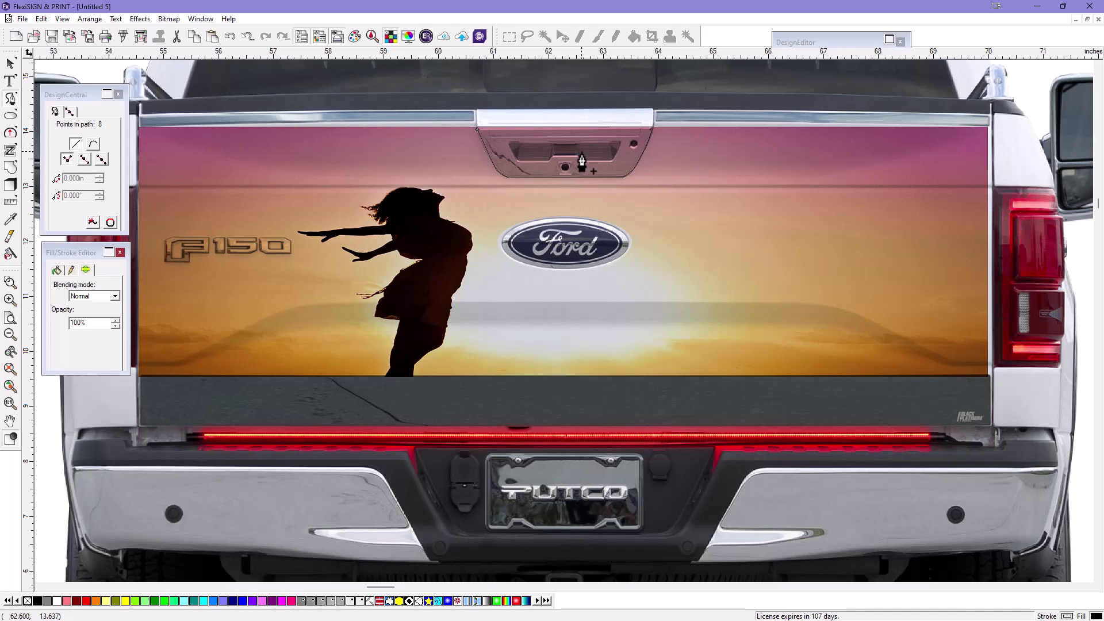
click(11, 133)
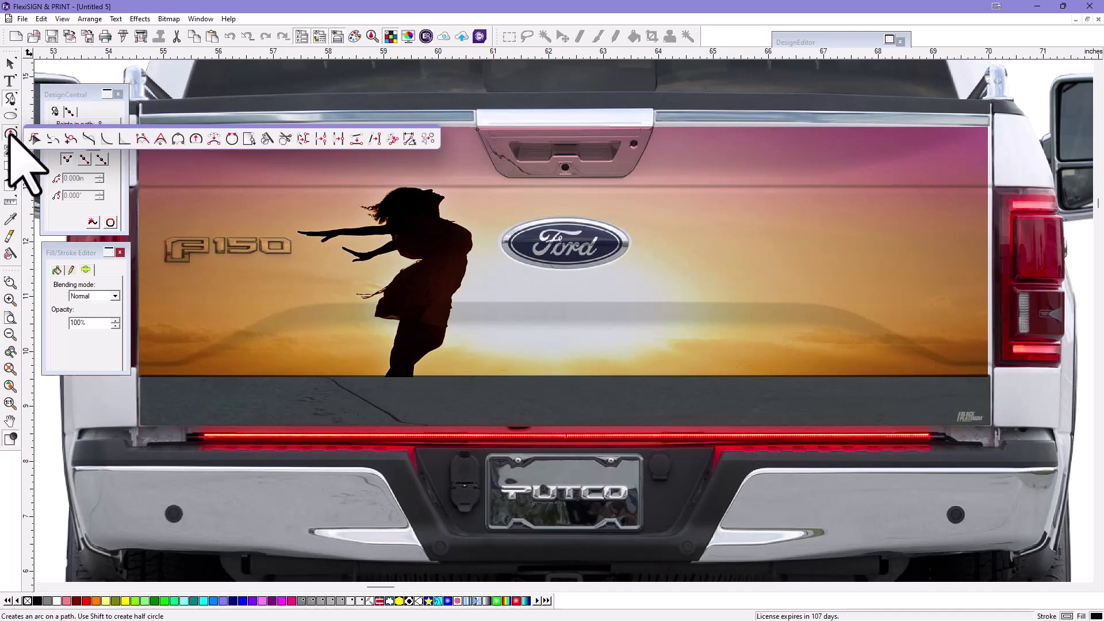
click(233, 139)
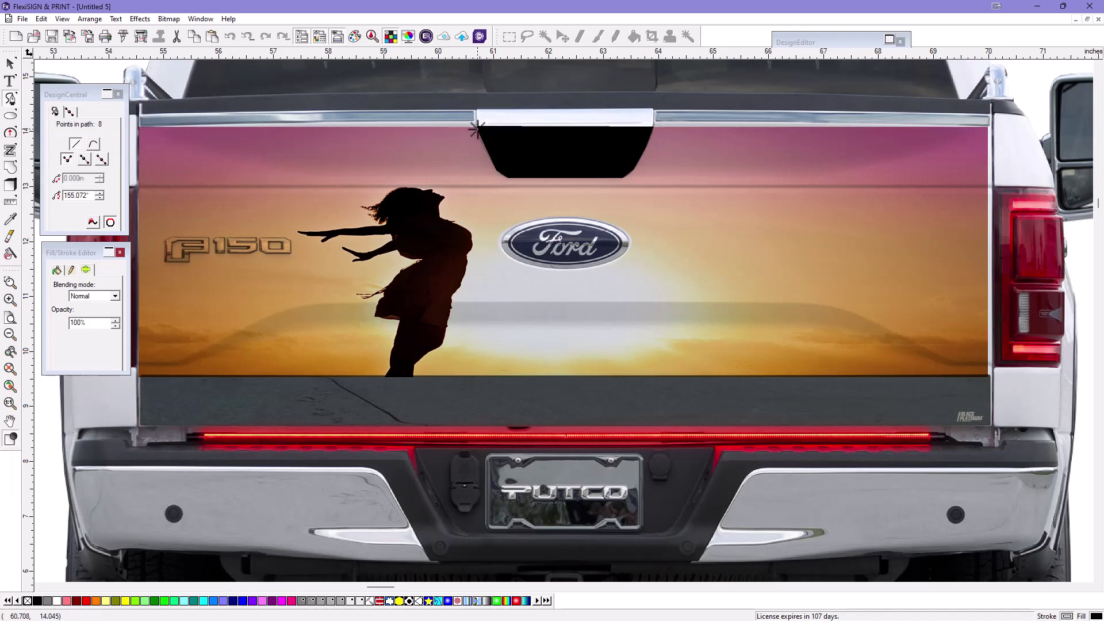
Convert the handle outline into a marquee selection on the sunset image
click(10, 63)
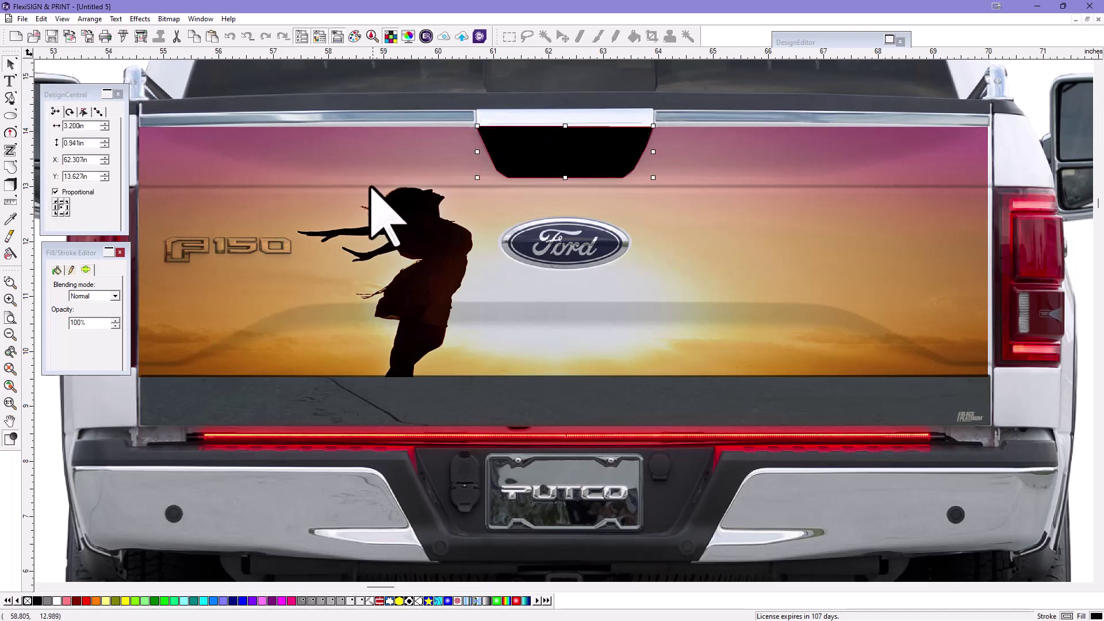
click(343, 175)
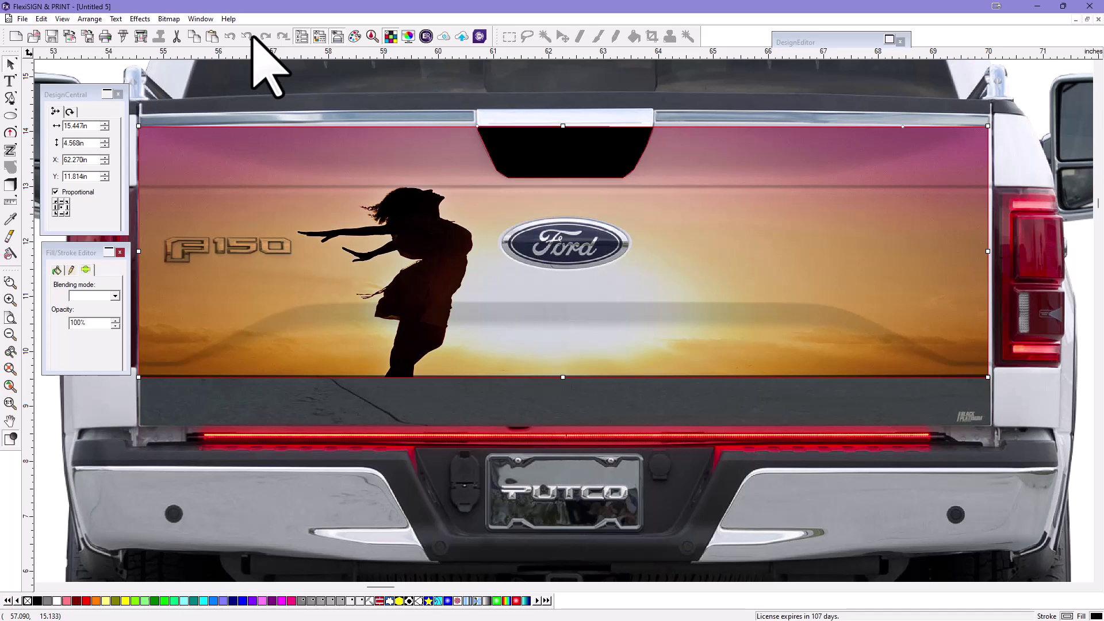
click(169, 19)
click(199, 50)
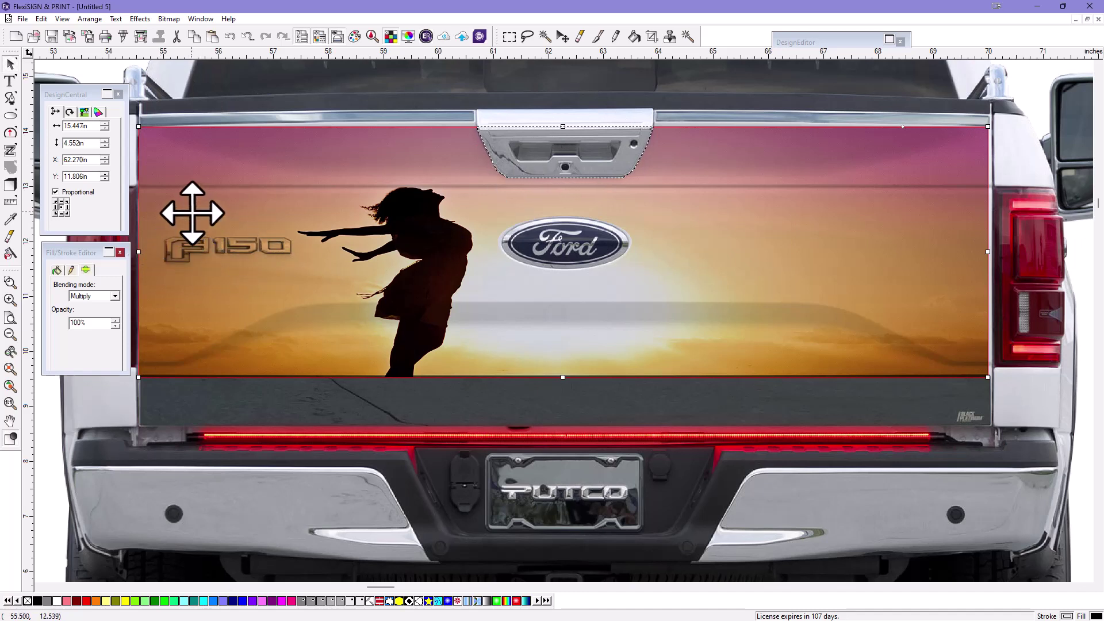
Trace a closed Bezier outline around the F150 emblem
click(11, 98)
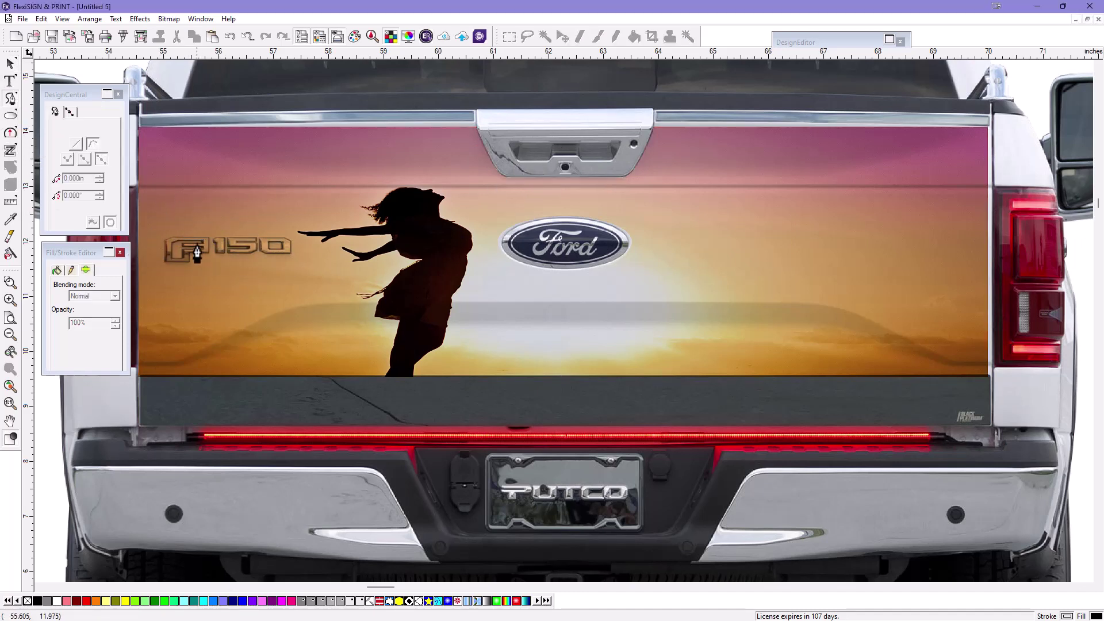
click(175, 237)
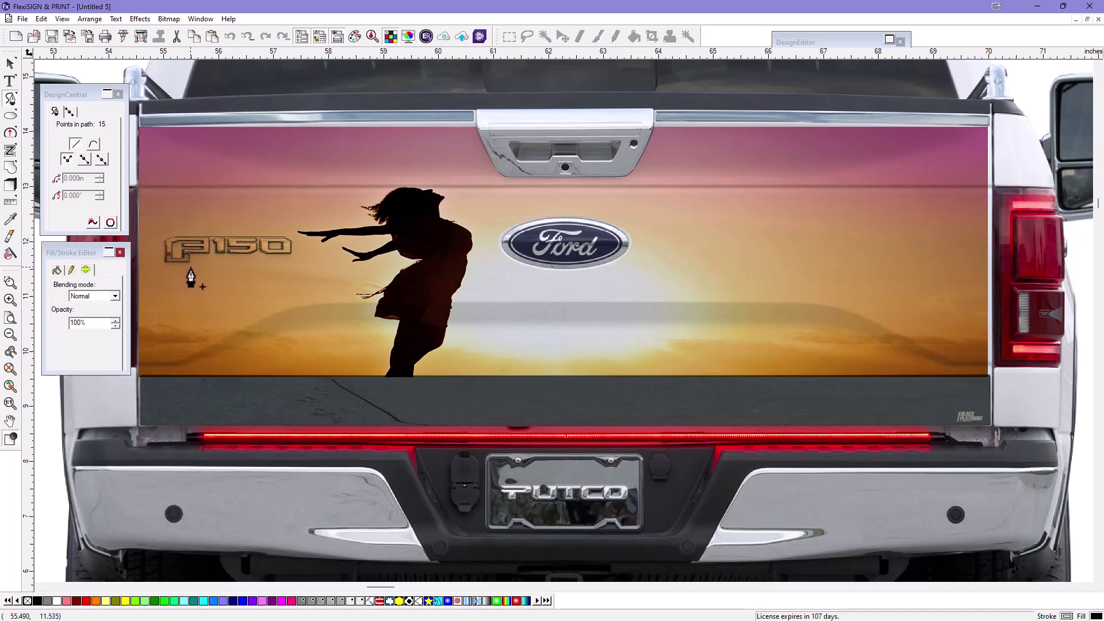
click(175, 234)
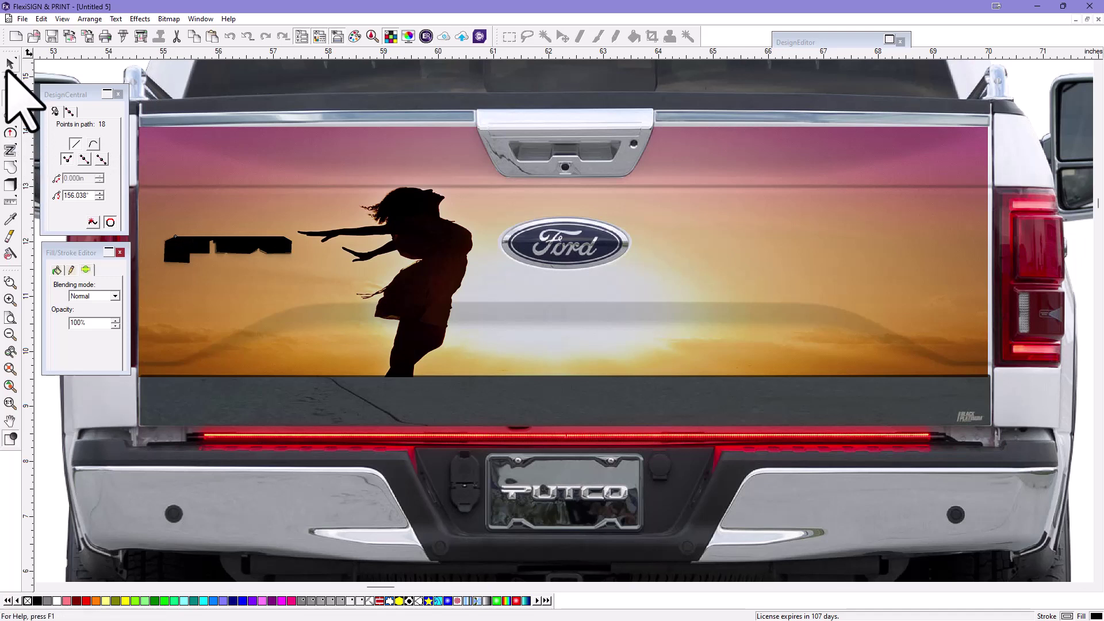
Make the F150 shape a marquee on the sunset image and cut the image away inside it
click(11, 63)
click(192, 250)
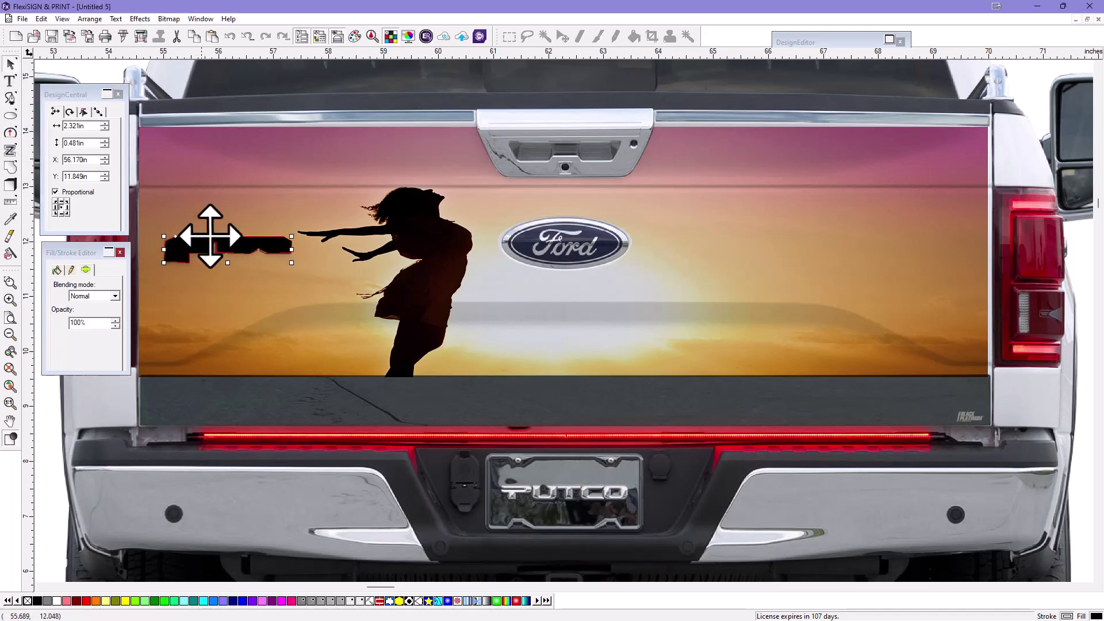
click(266, 175)
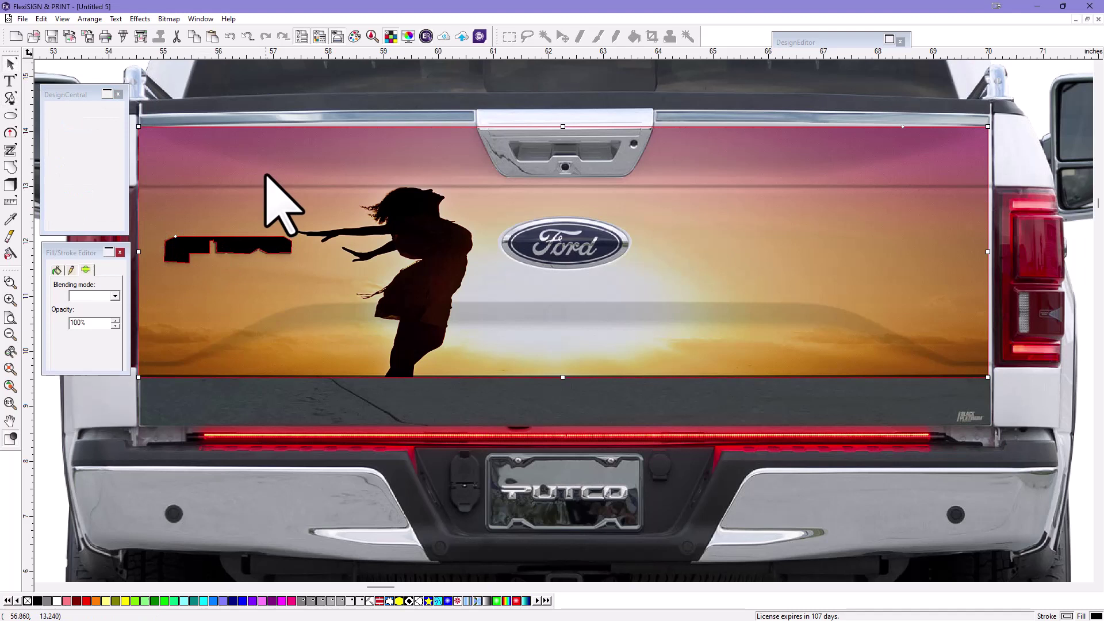
click(169, 19)
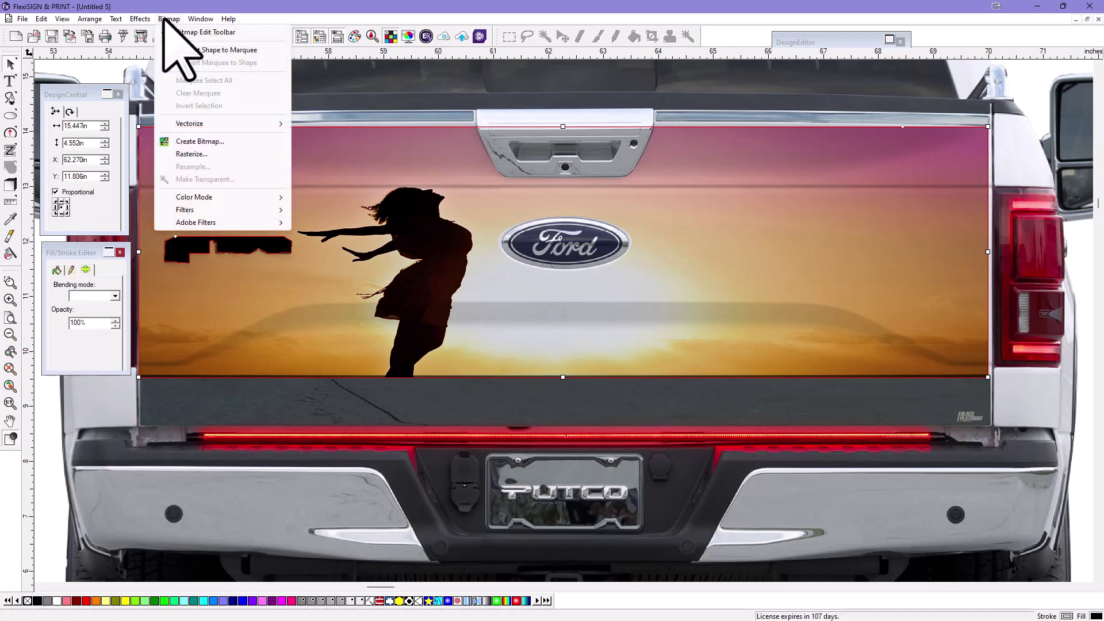
click(178, 48)
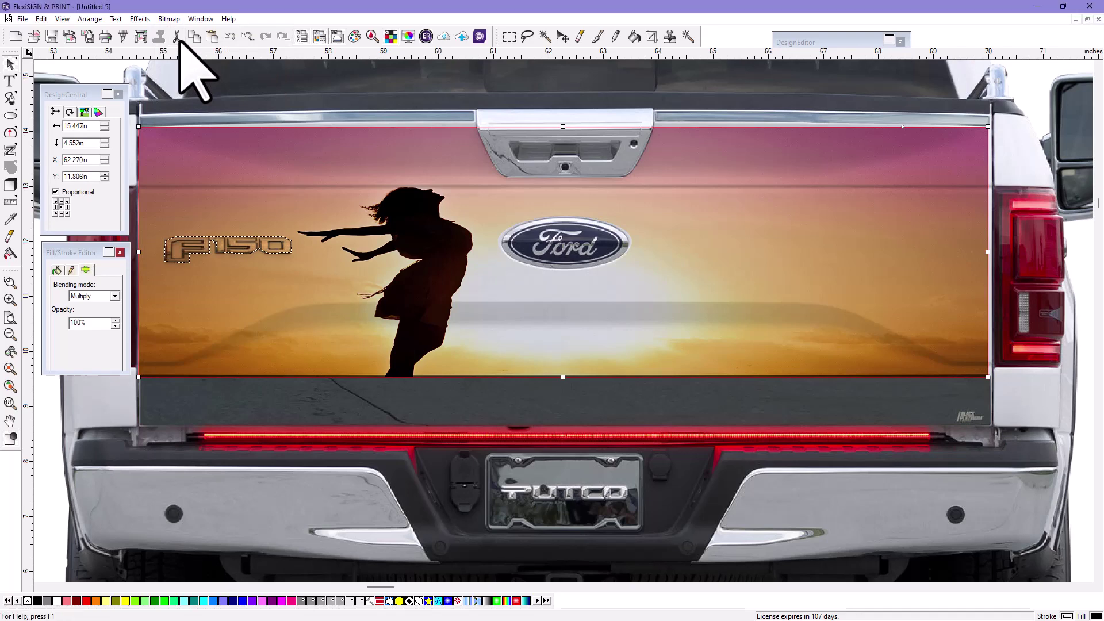
click(178, 37)
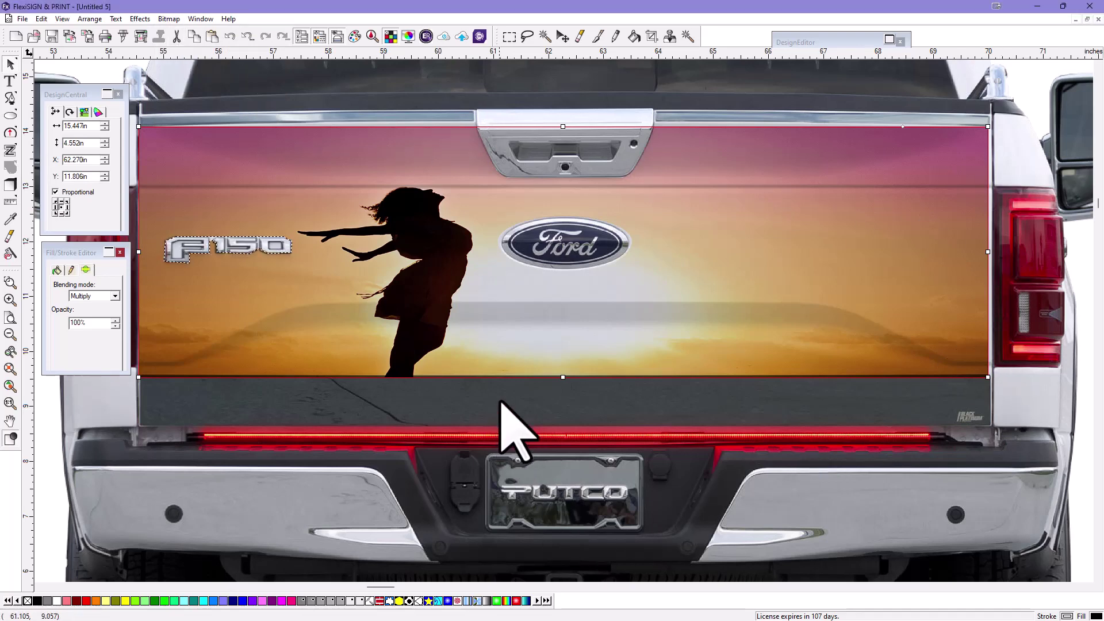
Copy the tailgate sunset image and Paste Over to stack a duplicate on the tailgate
scroll(521, 326, down, 3)
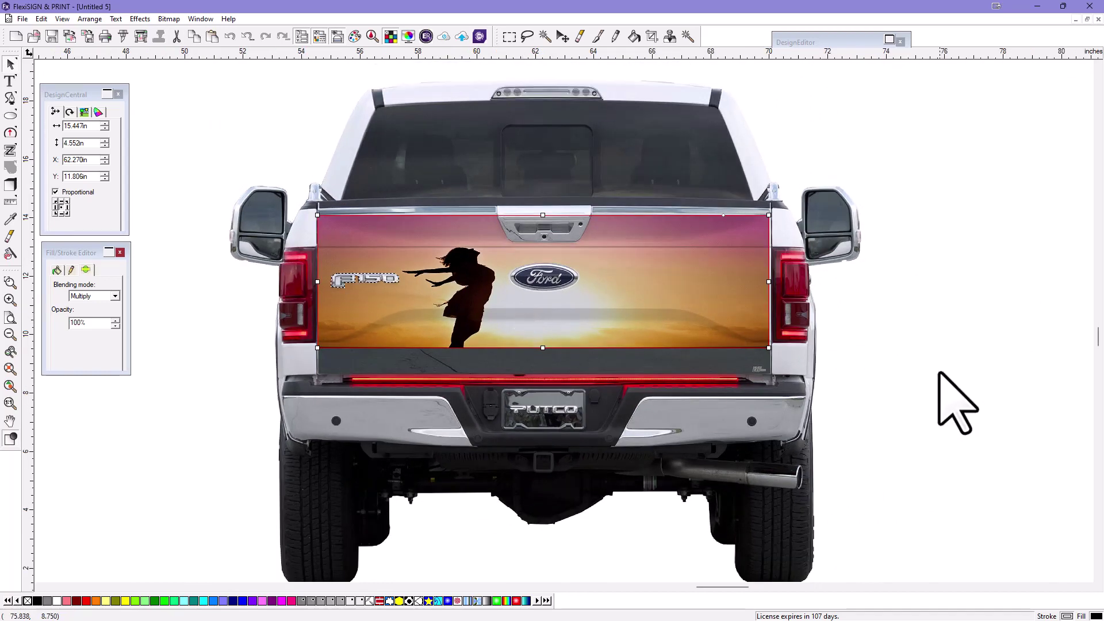
click(939, 373)
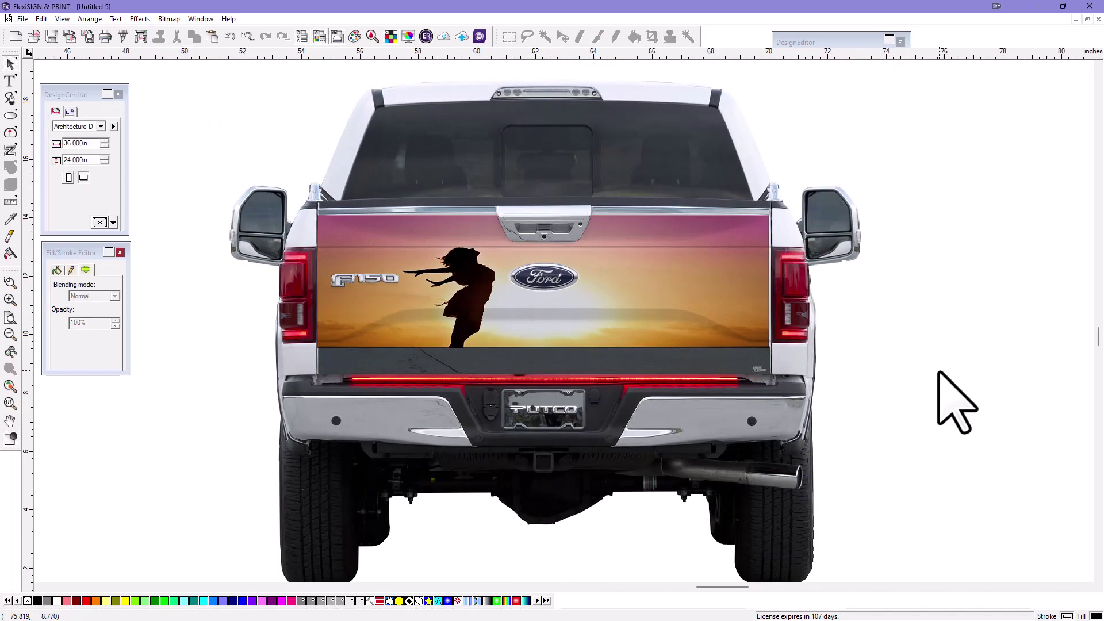
click(632, 300)
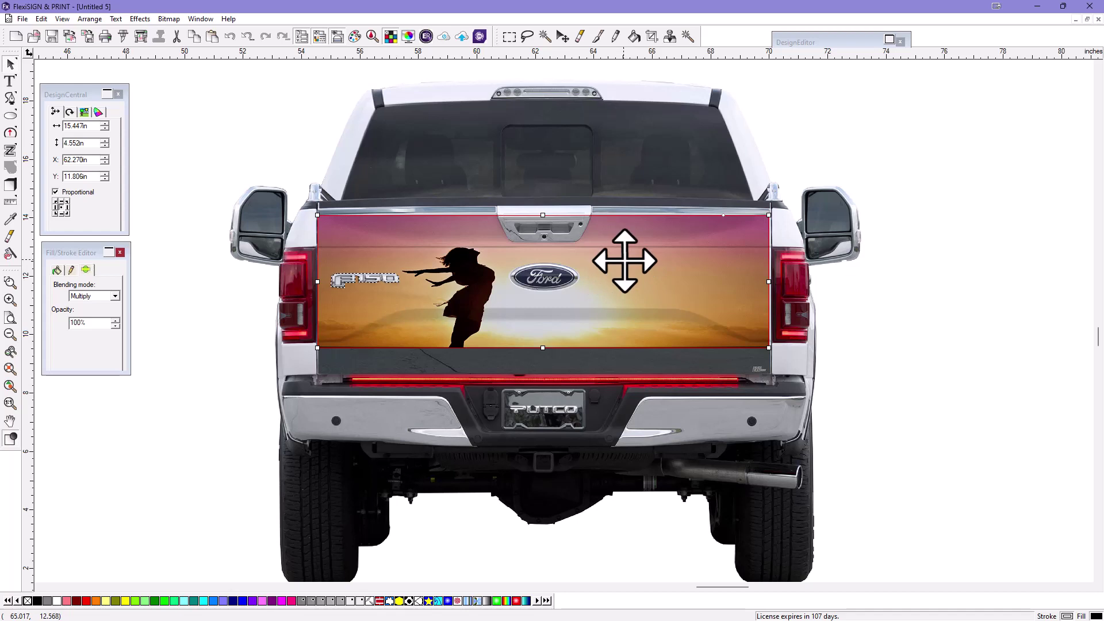
right_click(625, 260)
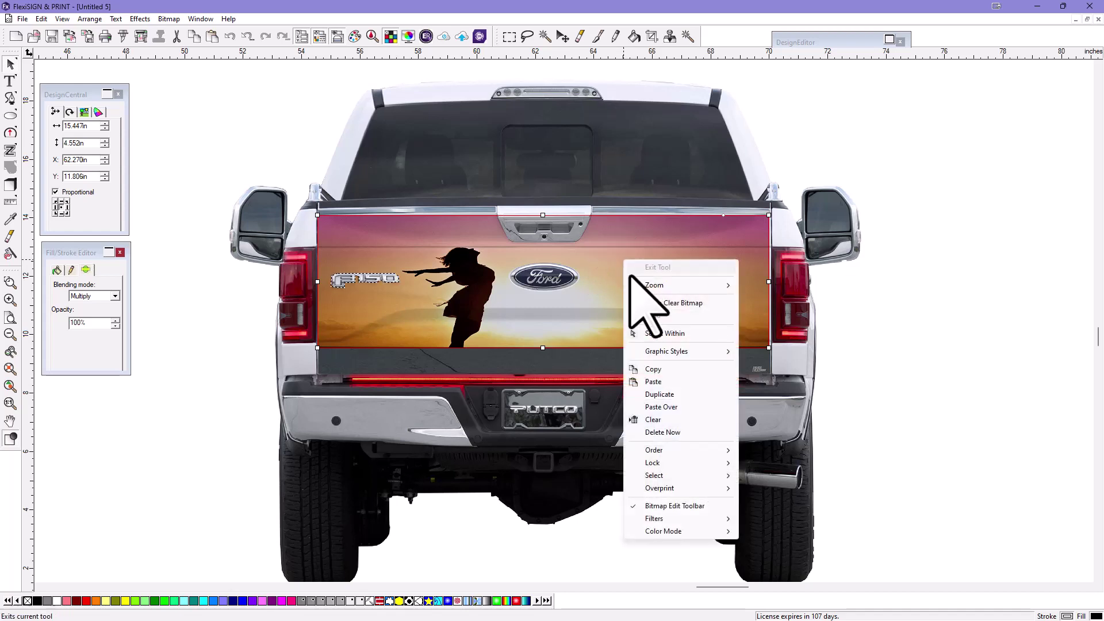
click(675, 369)
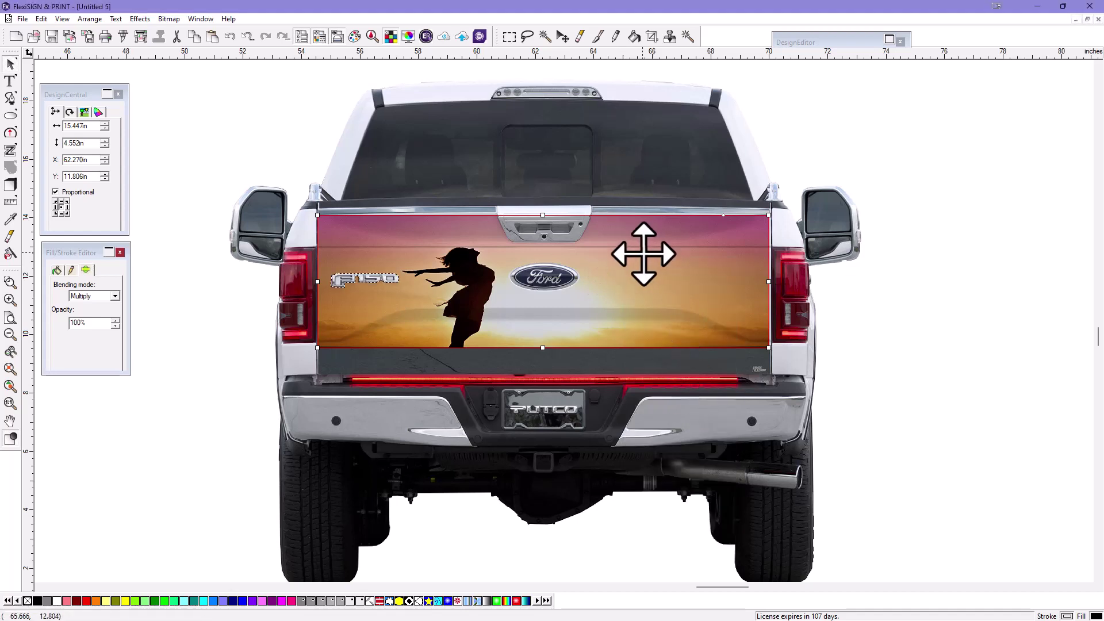
right_click(643, 254)
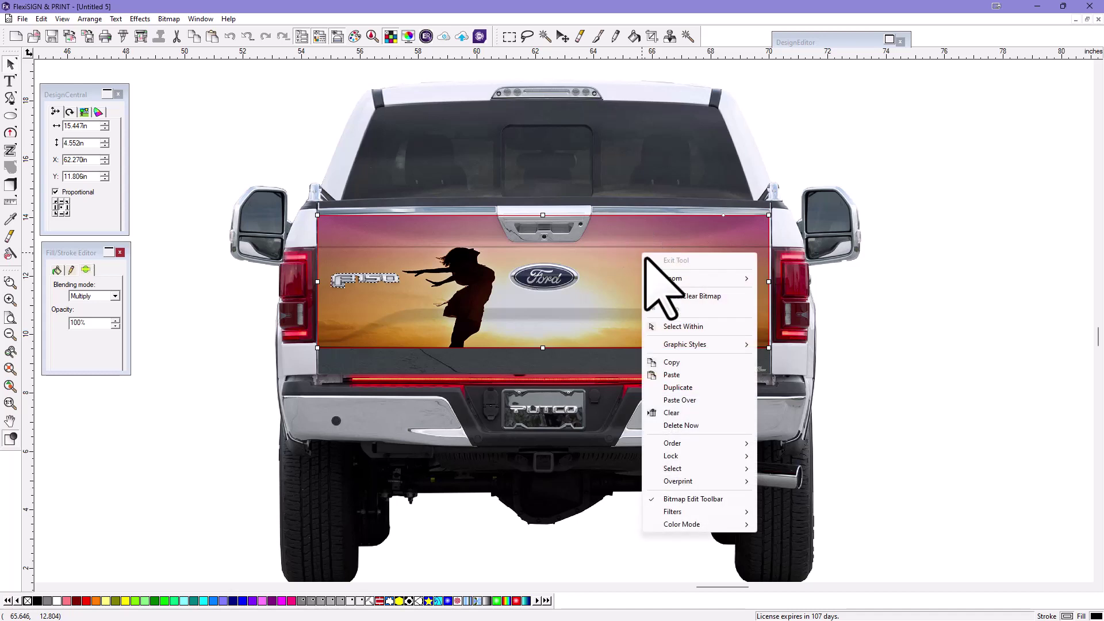
click(689, 400)
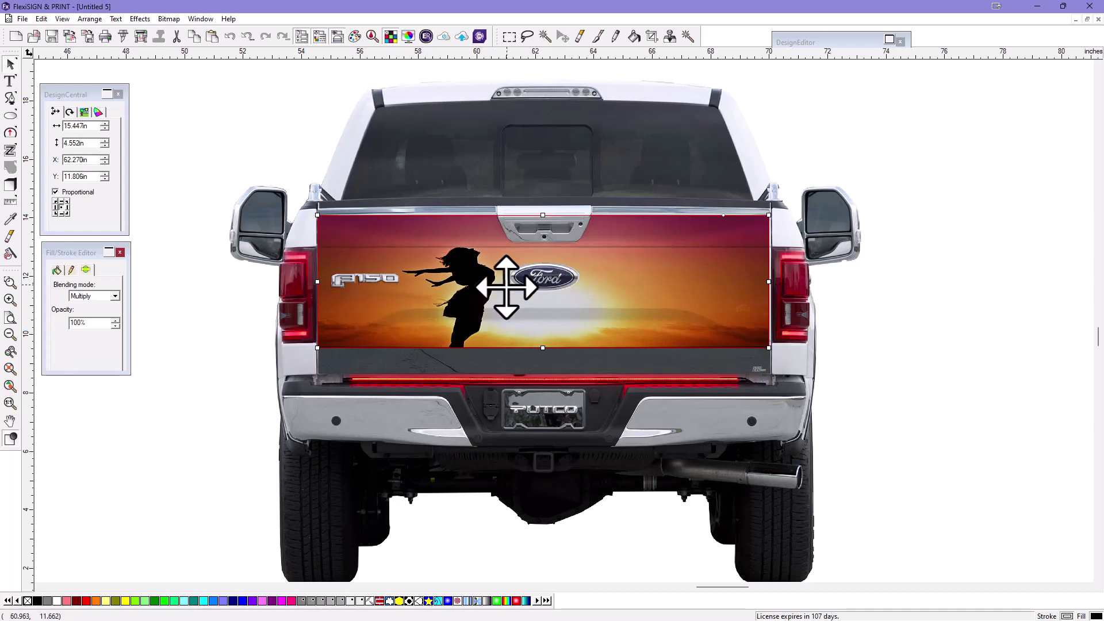
Try opacity and blending-mode options on the copy, keep Multiply, and deselect it
click(116, 326)
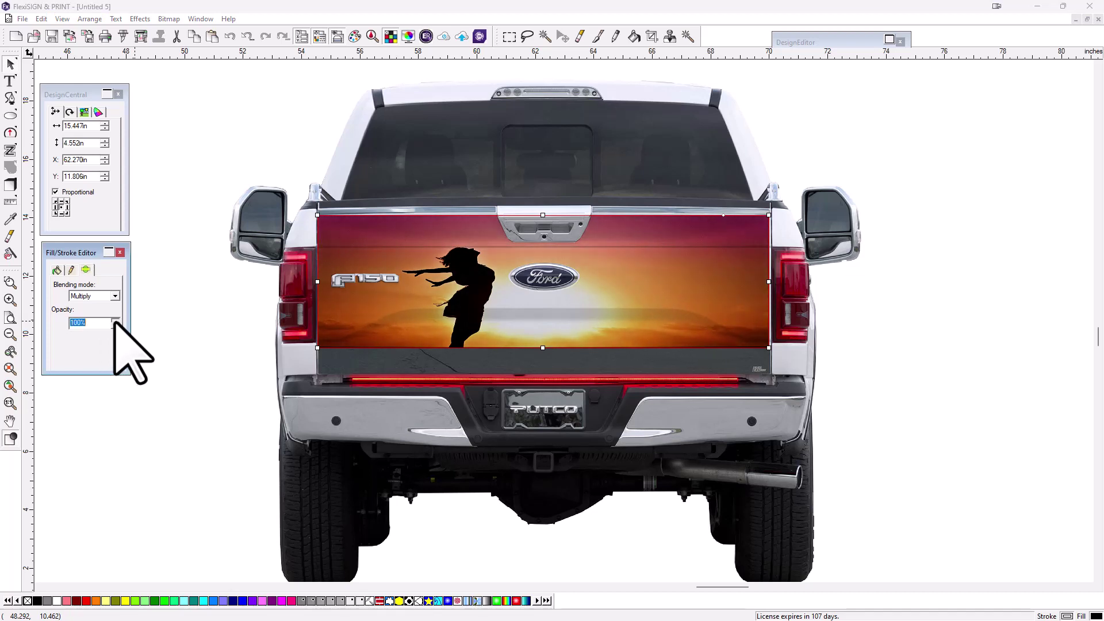
click(115, 296)
click(91, 315)
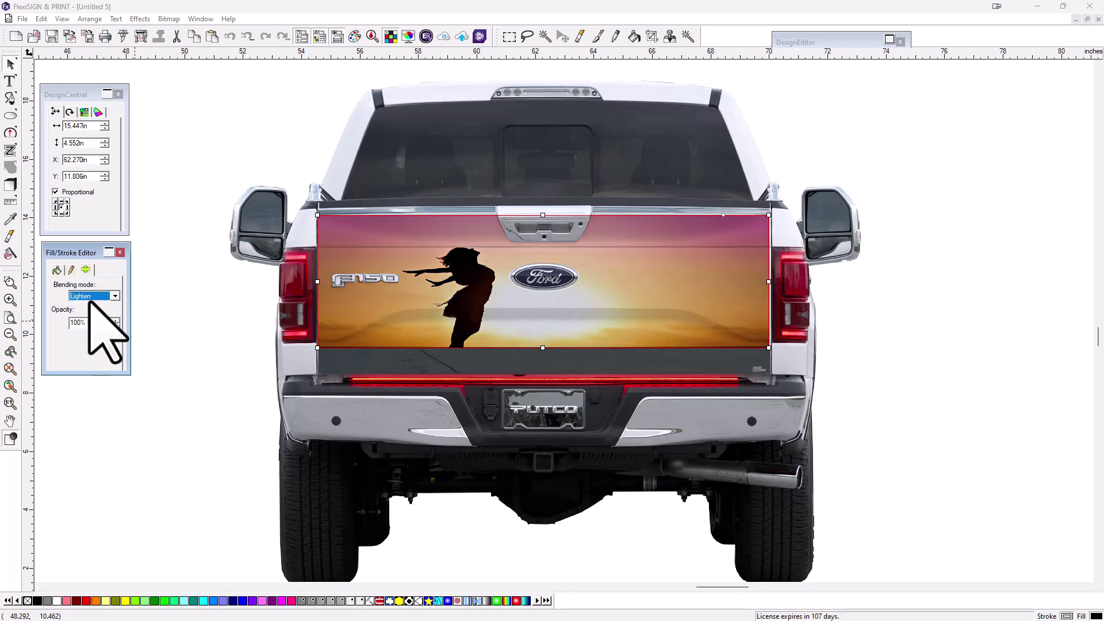
scroll(90, 301, down, 2)
scroll(89, 301, down, 1)
scroll(89, 301, up, 1)
scroll(90, 301, up, 4)
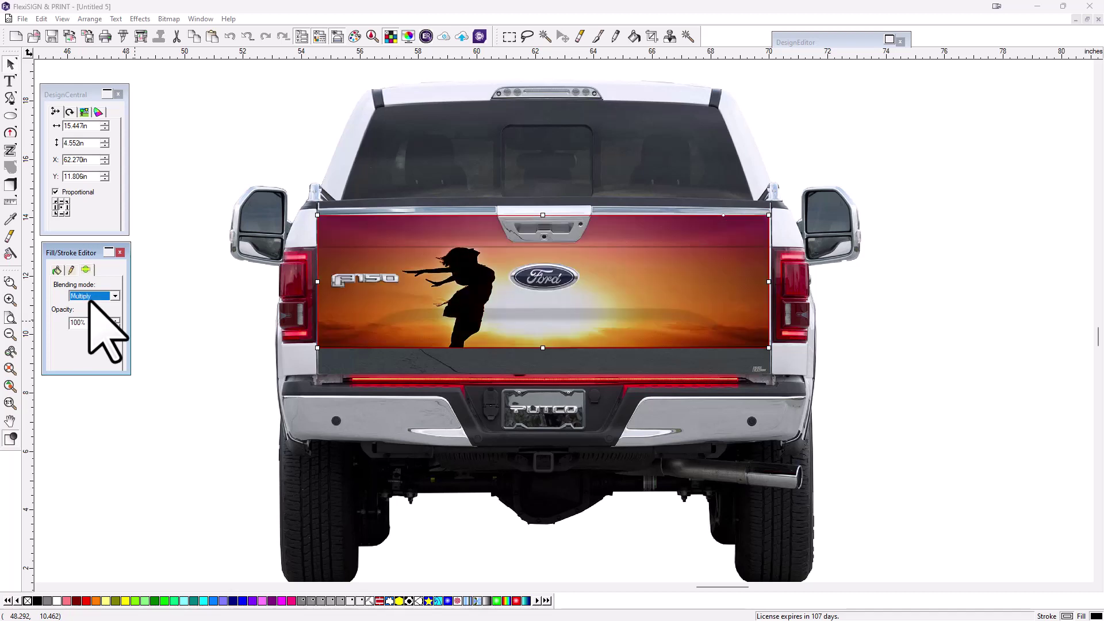
click(943, 434)
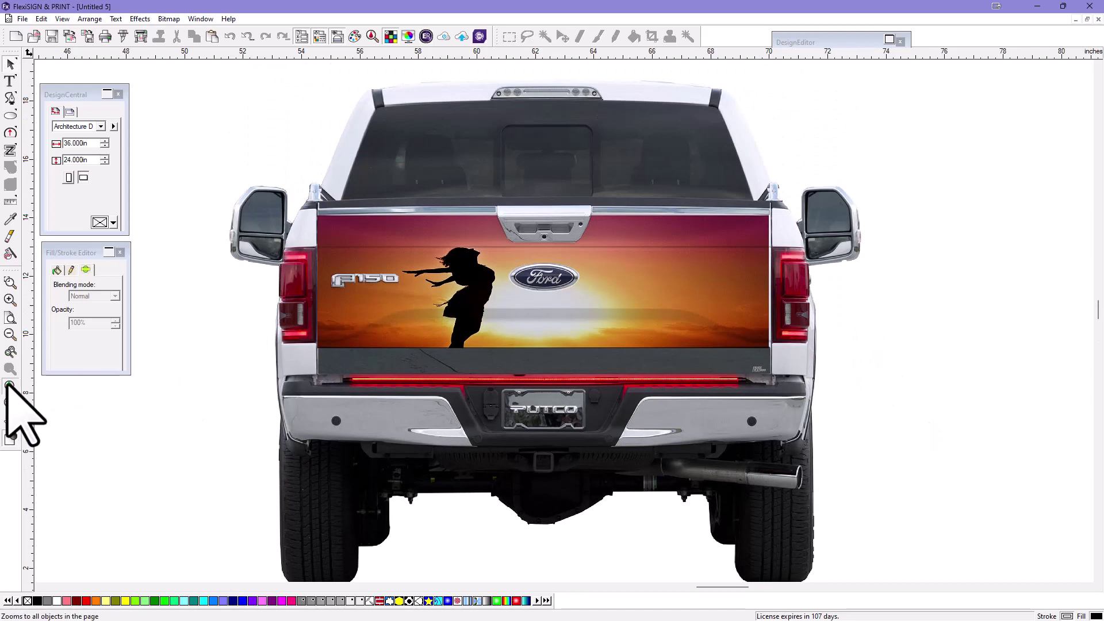
Zoom to all objects, show the Side View layer's photos, and make Side View active
click(9, 384)
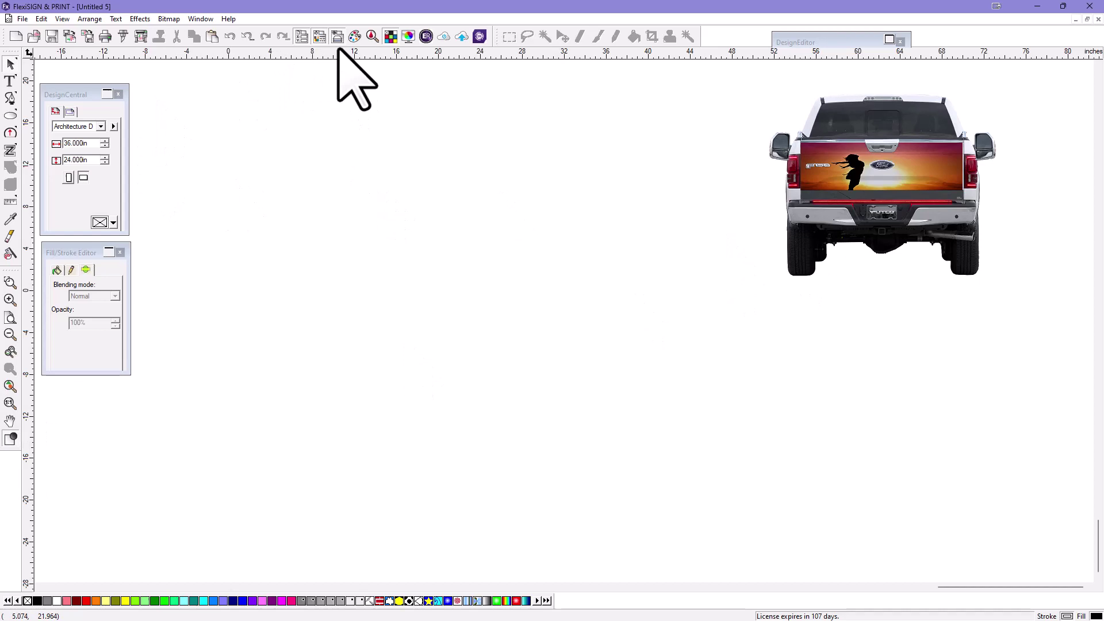
click(888, 39)
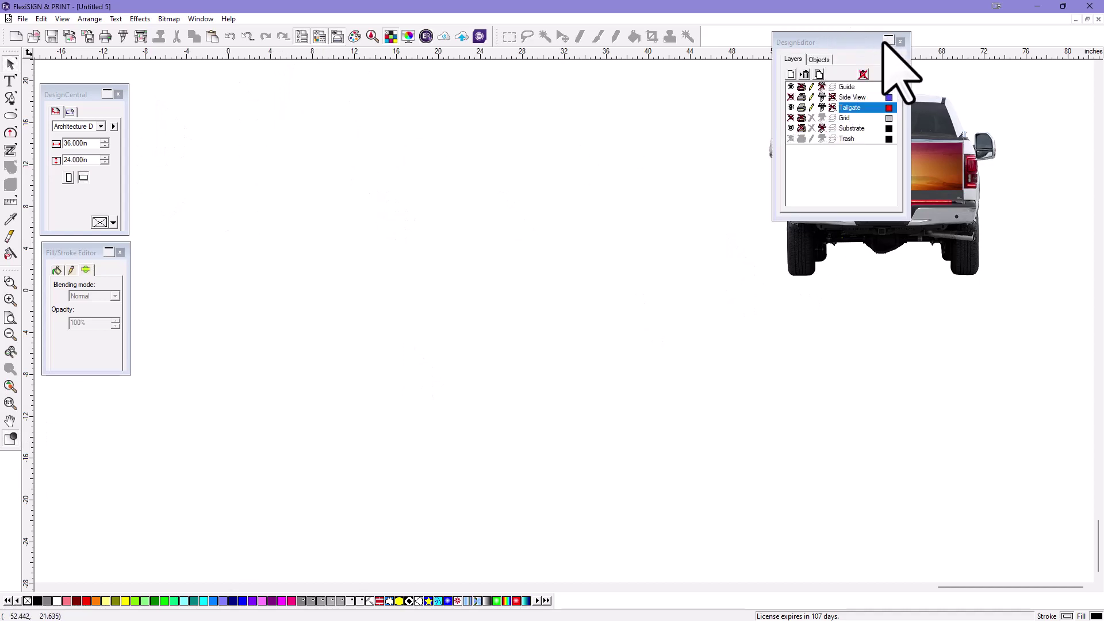
drag(866, 41, 240, 106)
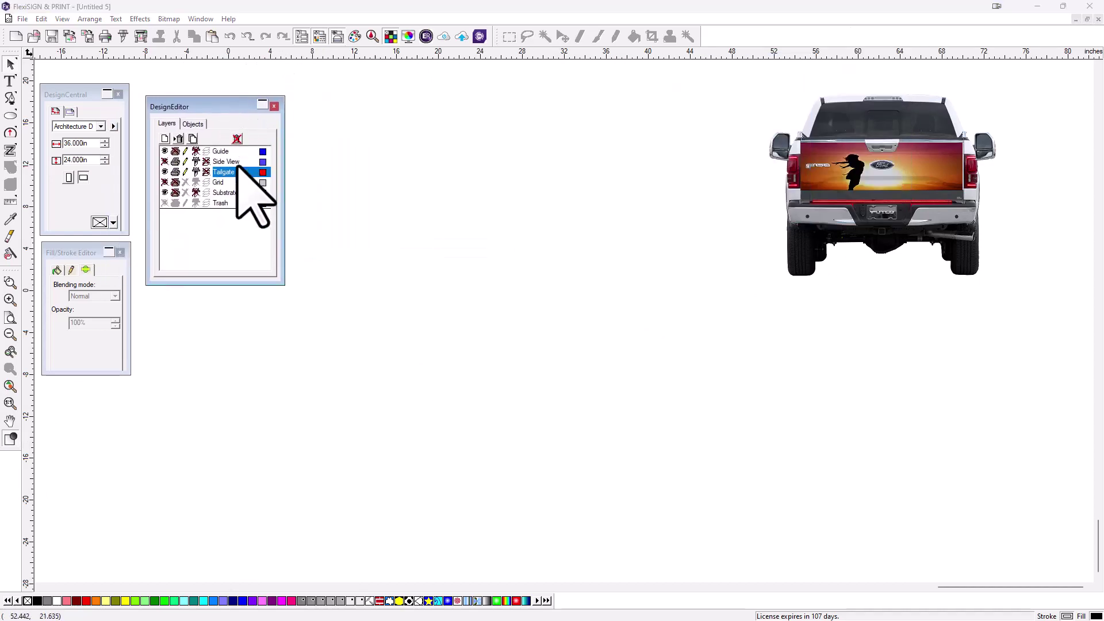
click(165, 162)
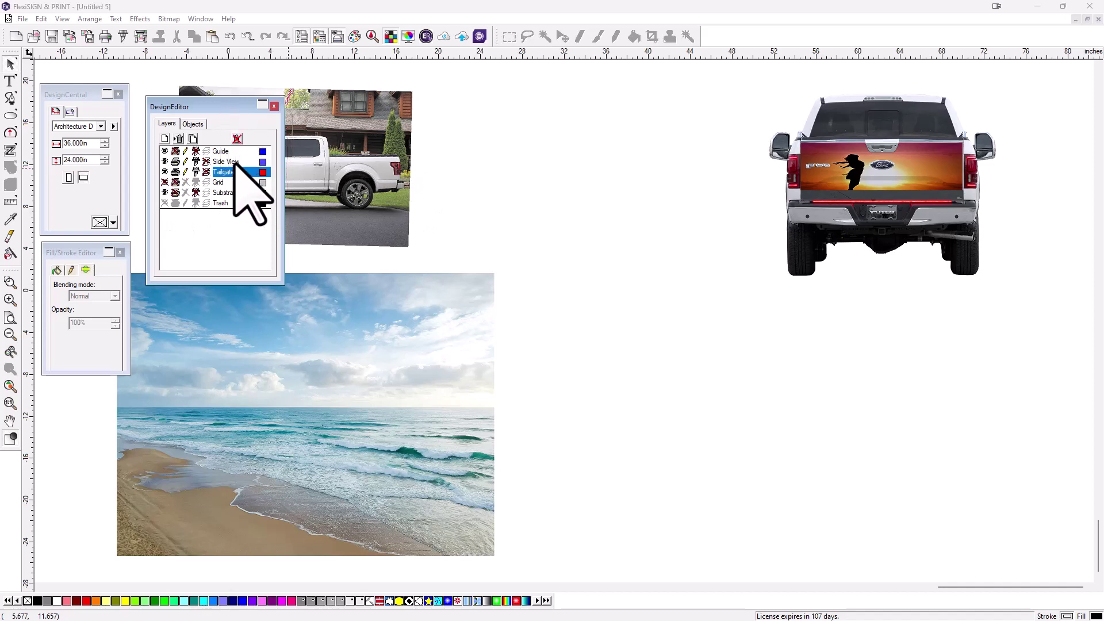
click(356, 392)
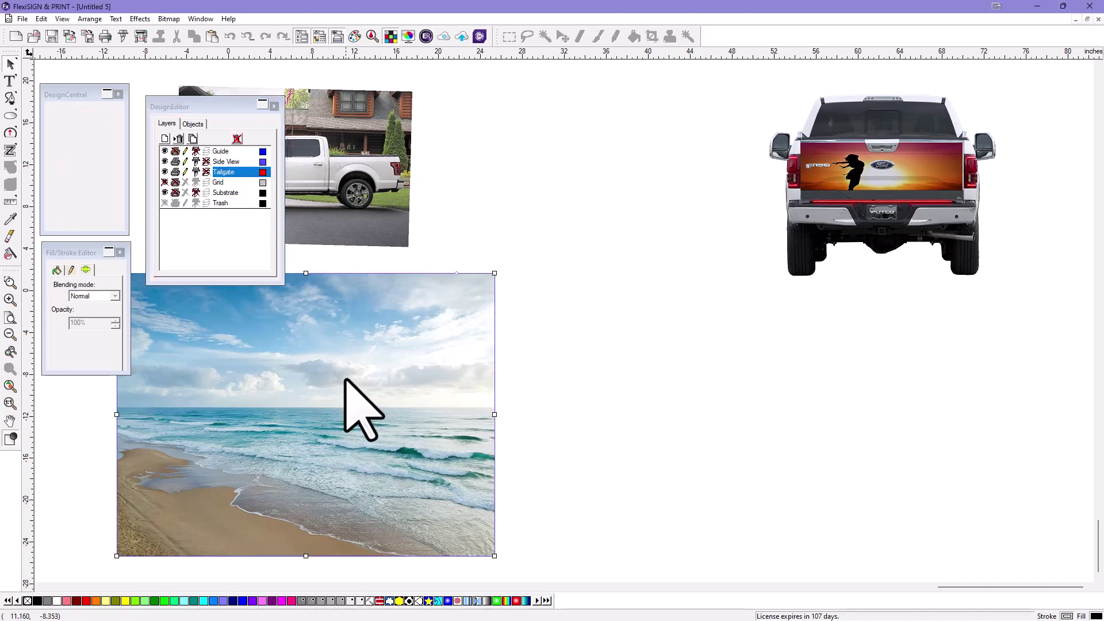
click(226, 162)
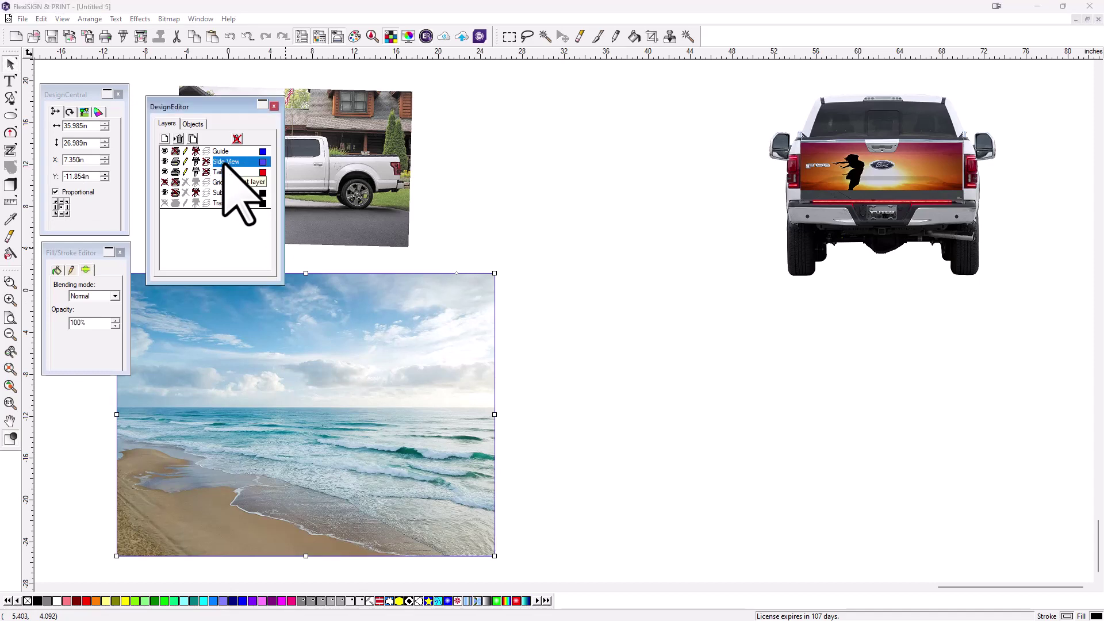
drag(223, 107, 866, 409)
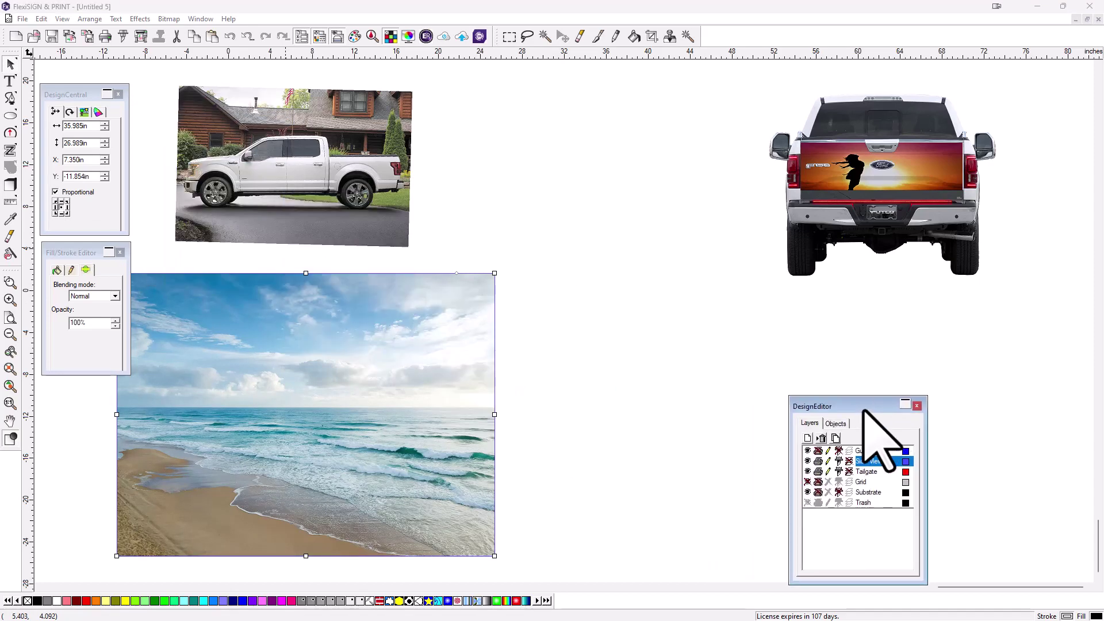
click(875, 187)
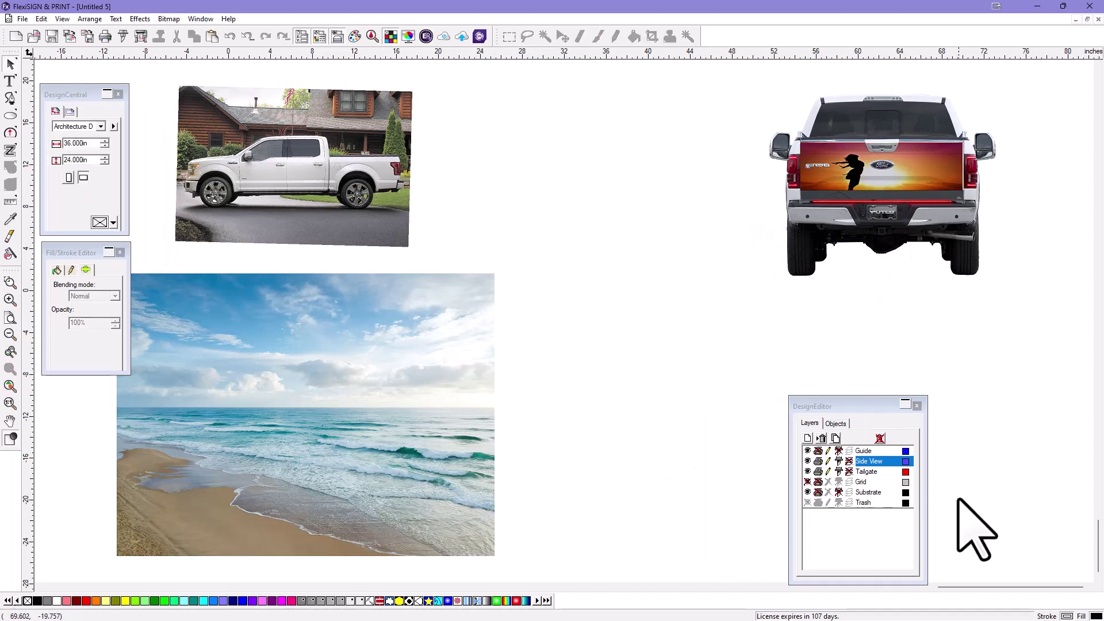
Lock the Tailgate layer and confirm its image can no longer be edited
click(875, 471)
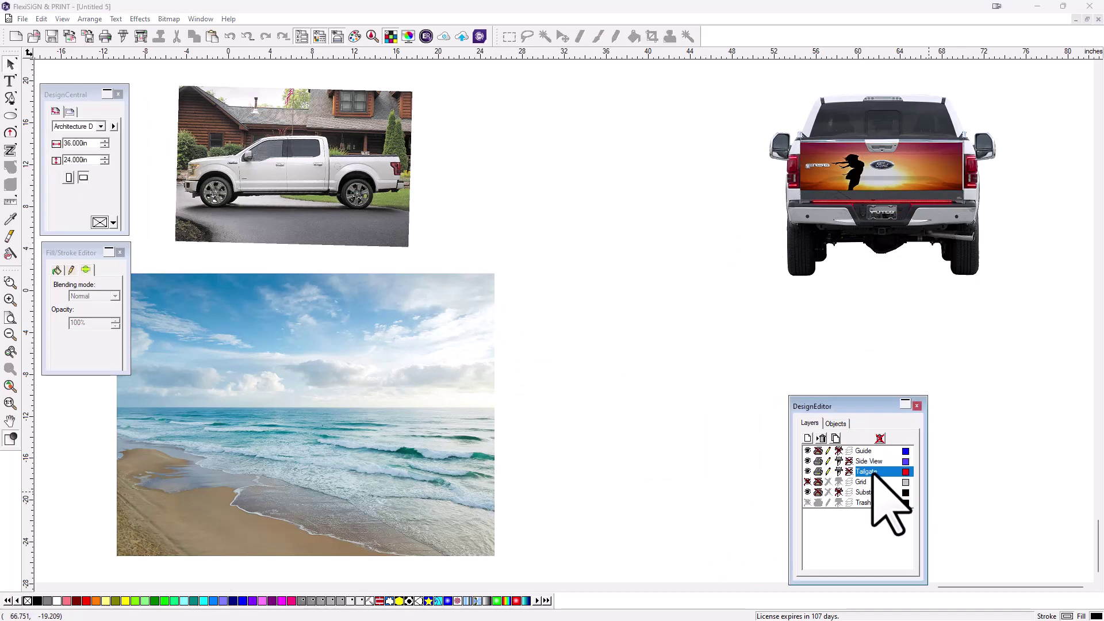
click(828, 471)
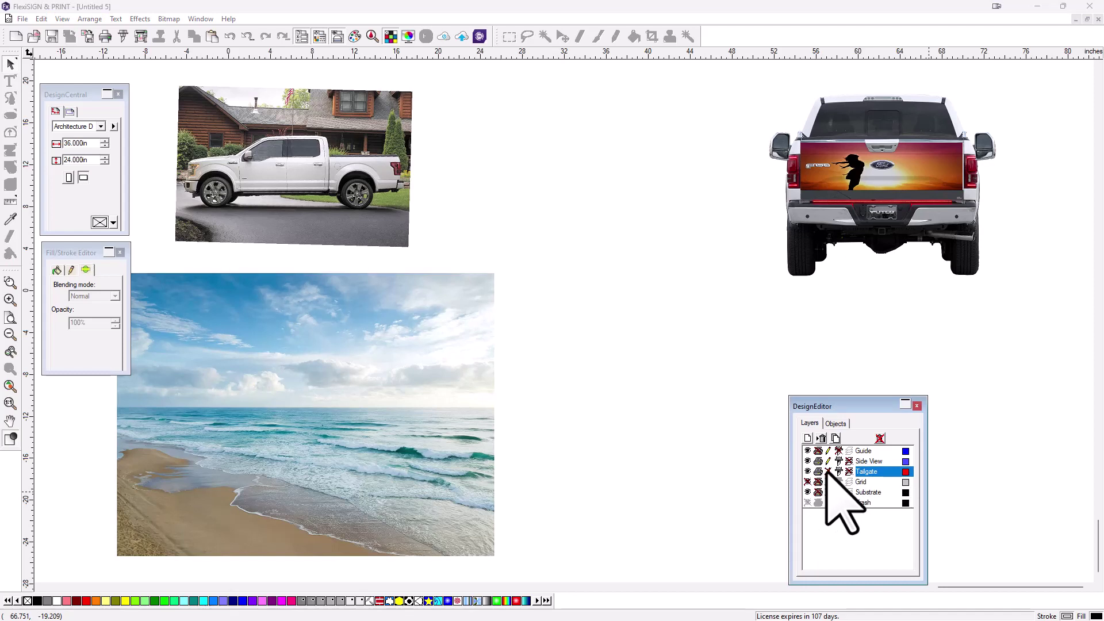
click(846, 183)
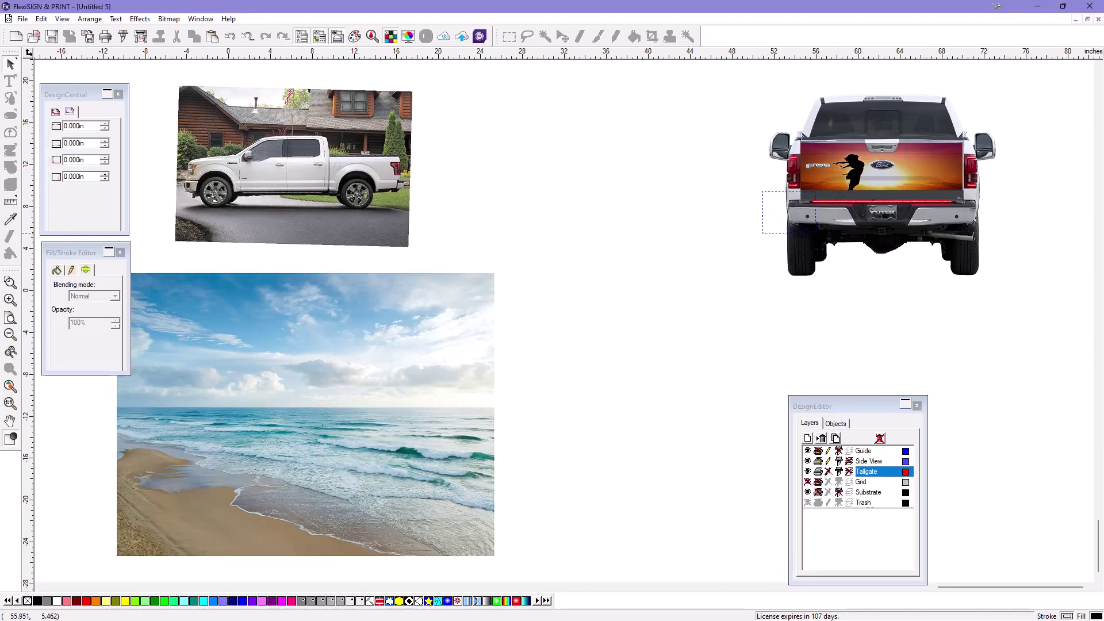
drag(861, 406, 700, 83)
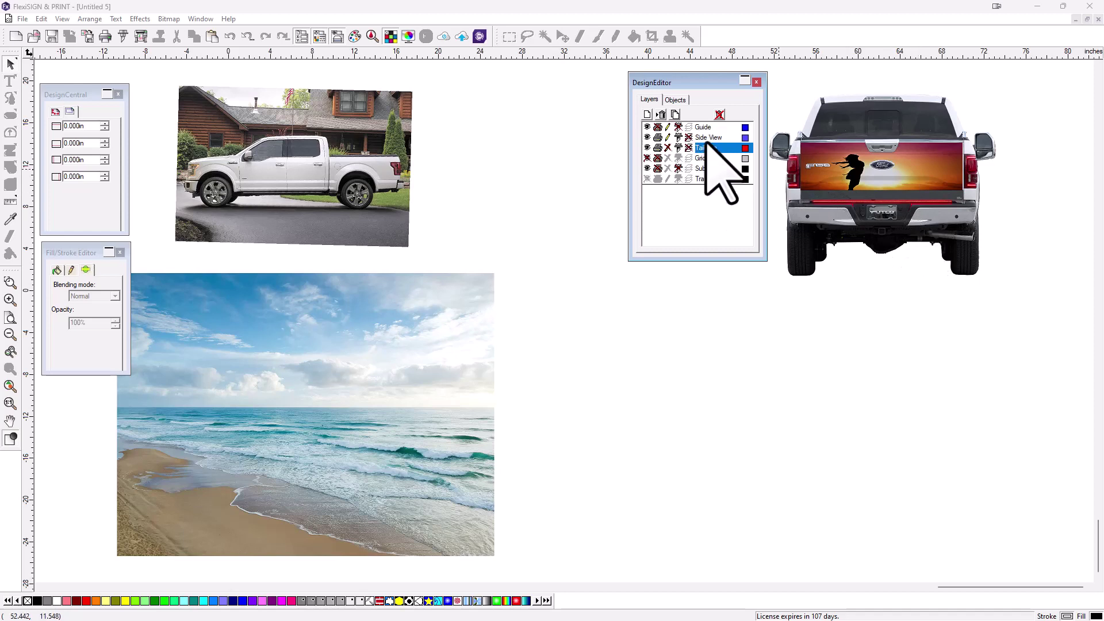
On the Side View layer, shrink the beach photo and place it over the side-view truck
click(706, 138)
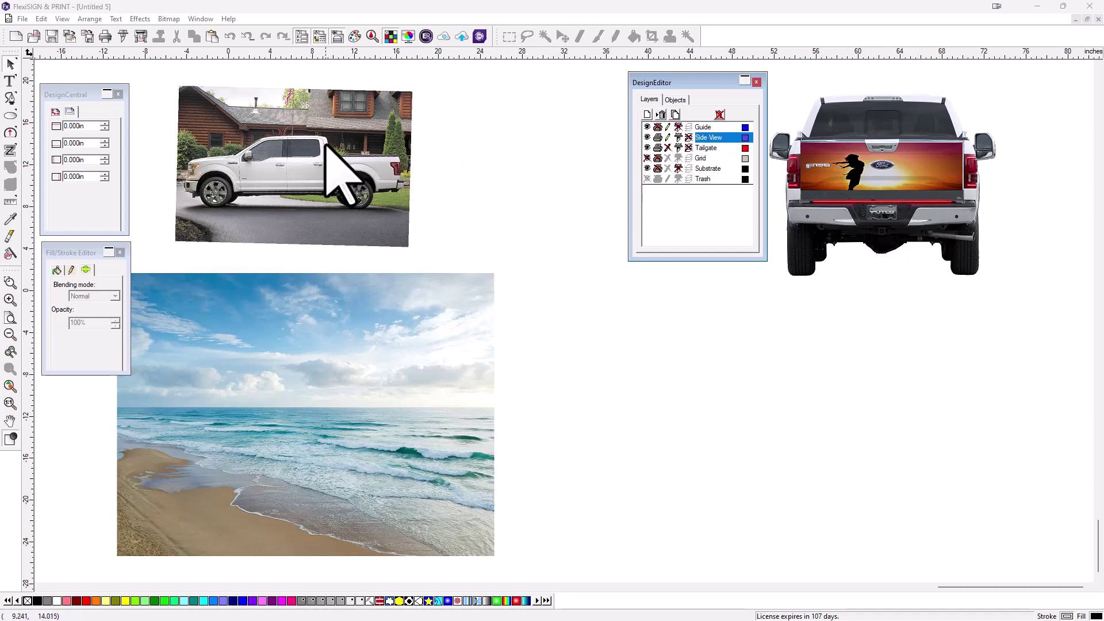
drag(353, 382, 408, 360)
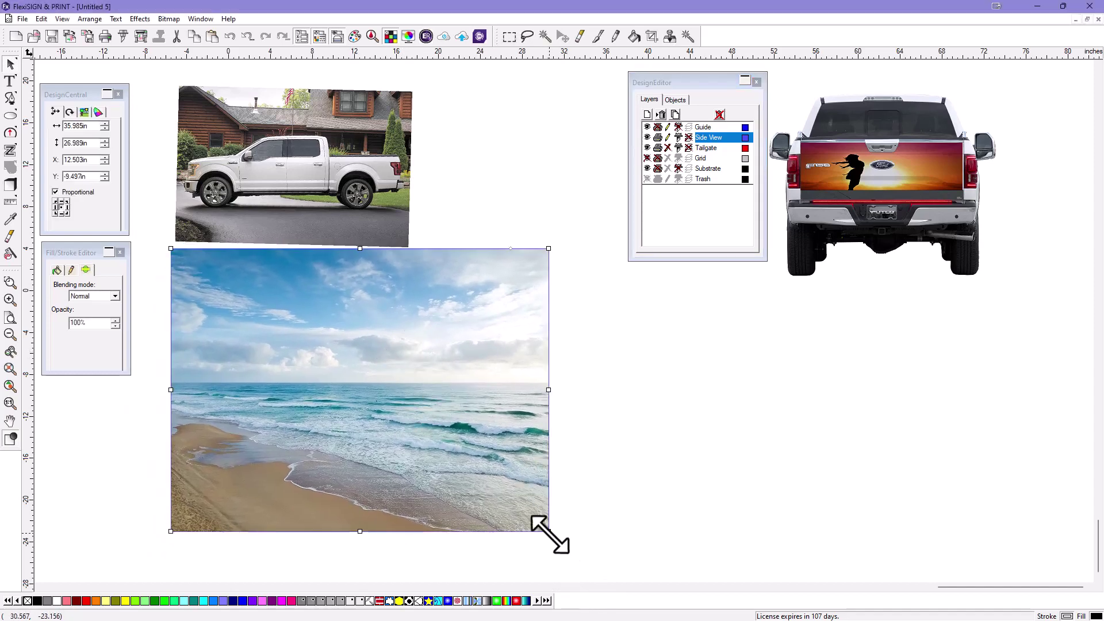
drag(548, 532, 397, 360)
drag(271, 387, 266, 270)
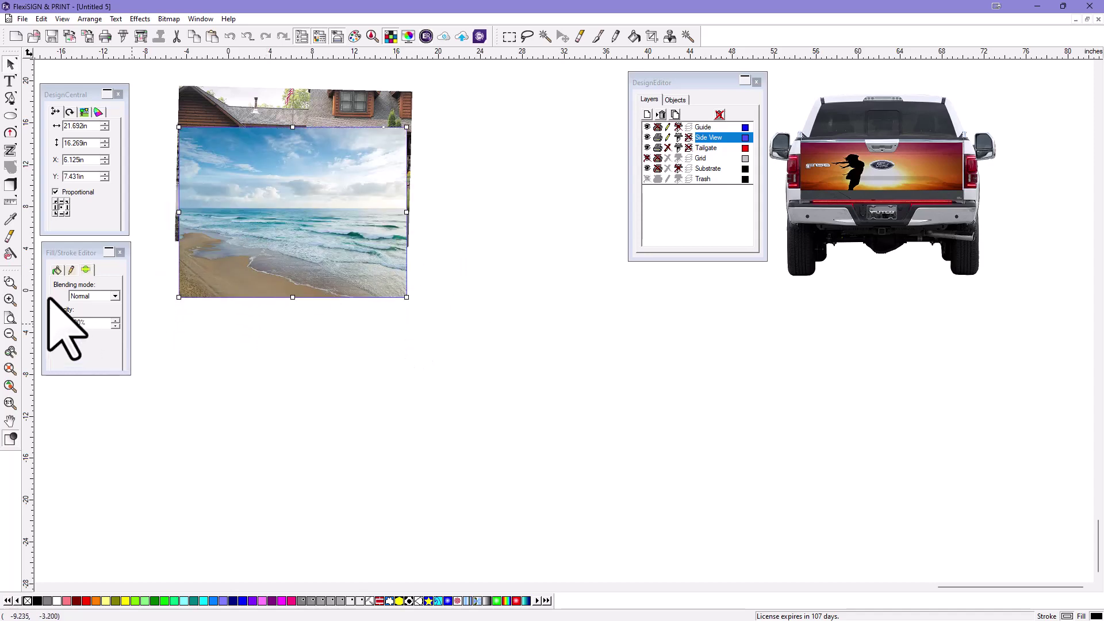
Zoom in and trim the beach photo's height to fit the truck body
click(9, 281)
drag(412, 322, 149, 74)
drag(694, 85, 985, 113)
click(1035, 109)
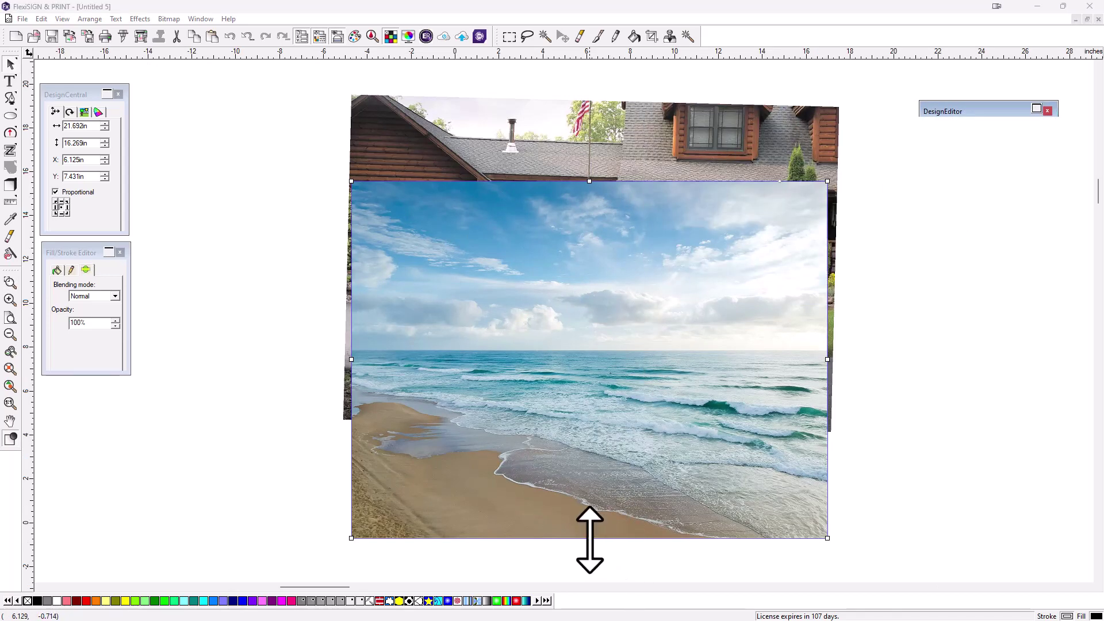
drag(589, 538, 565, 282)
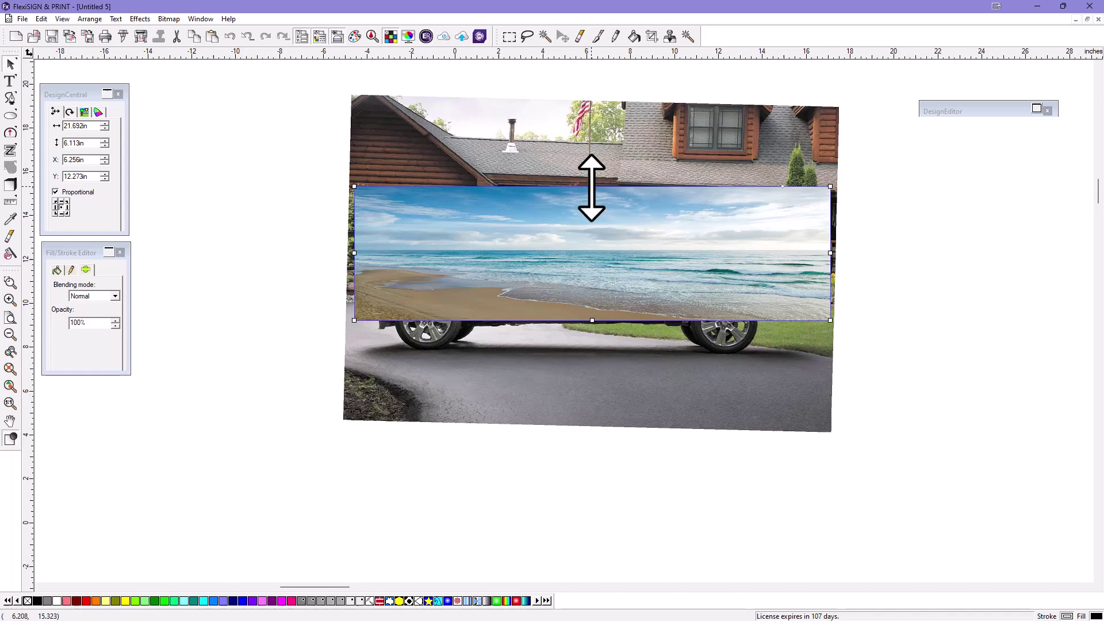
mouse_move(592, 188)
mouse_down()
mouse_move(591, 219)
mouse_move(591, 200)
mouse_up()
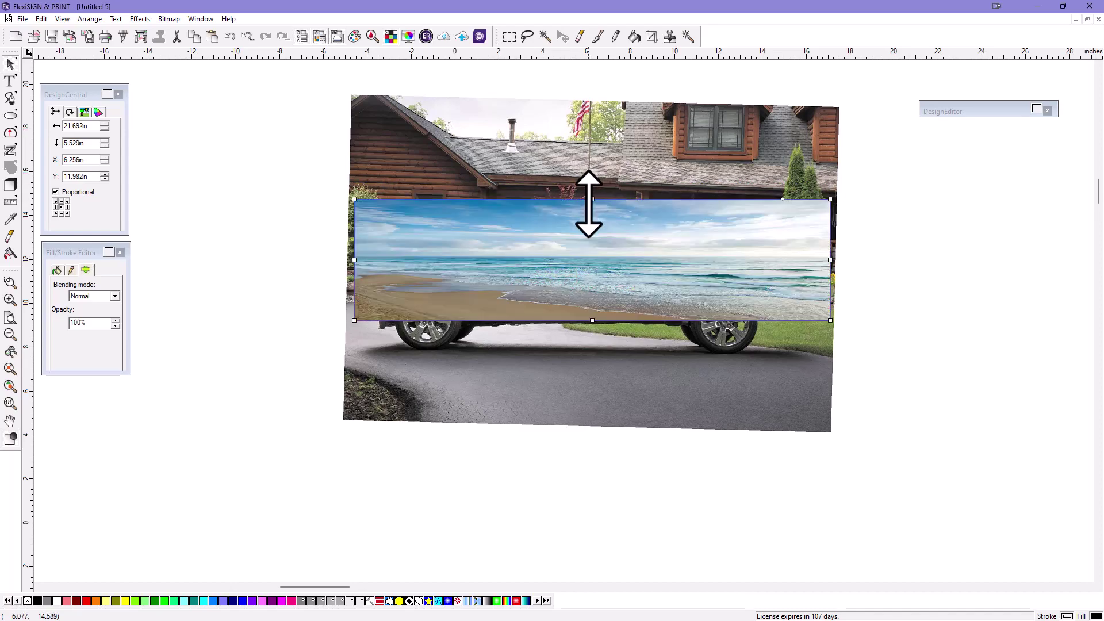
click(10, 284)
drag(319, 111, 874, 402)
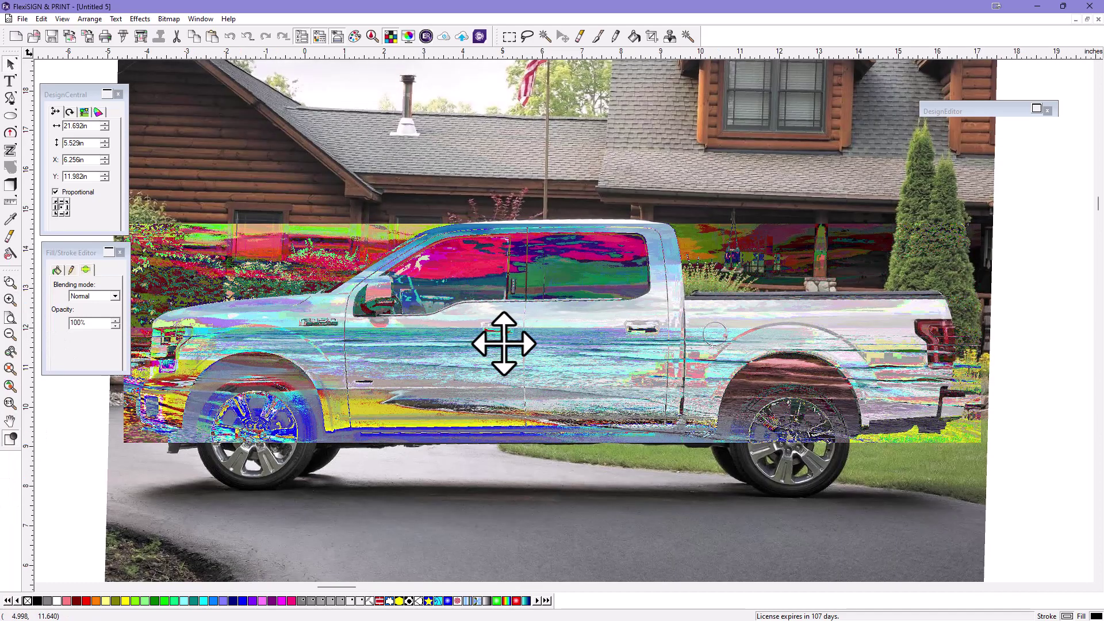
drag(503, 343, 509, 341)
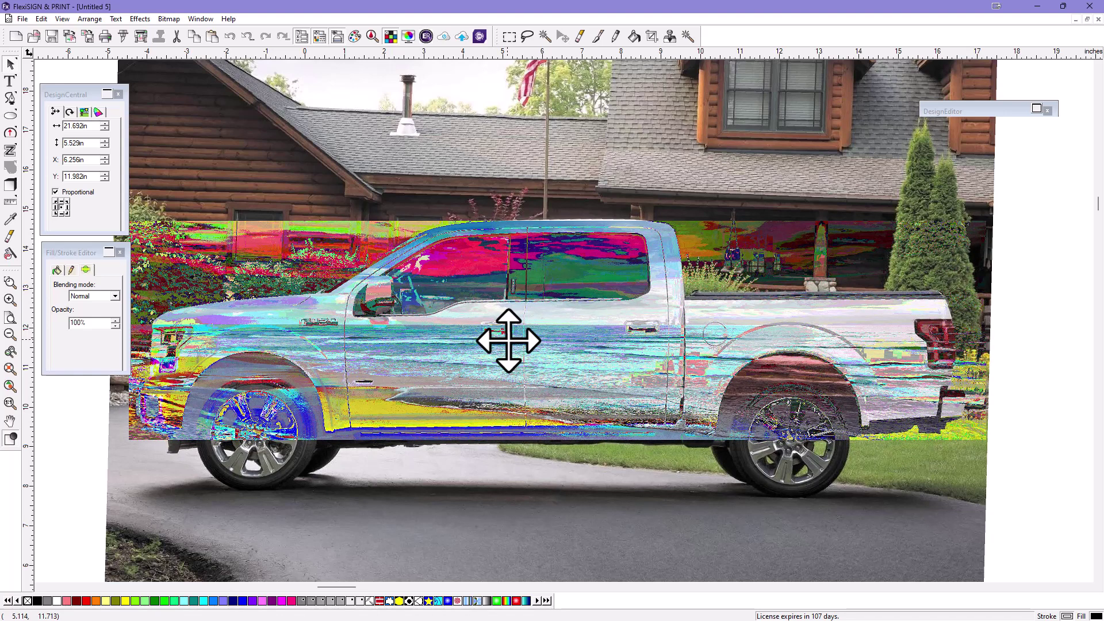
drag(508, 340, 506, 340)
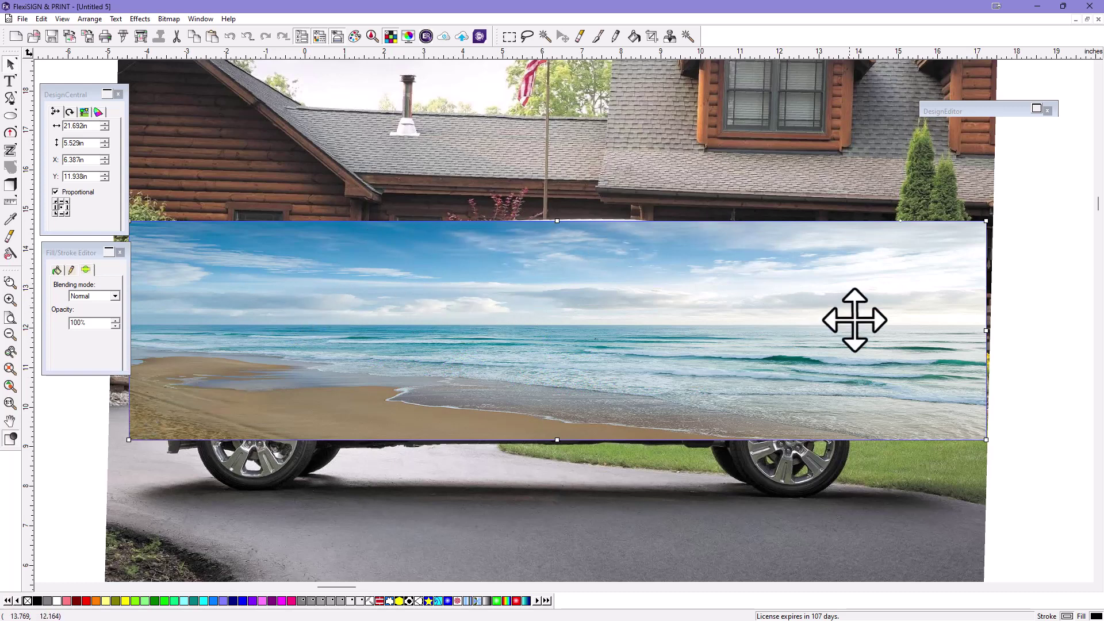
Blend the beach photo with Multiply and stretch its top up to cover the roof (21.692 × 5.637 in)
drag(87, 253, 82, 253)
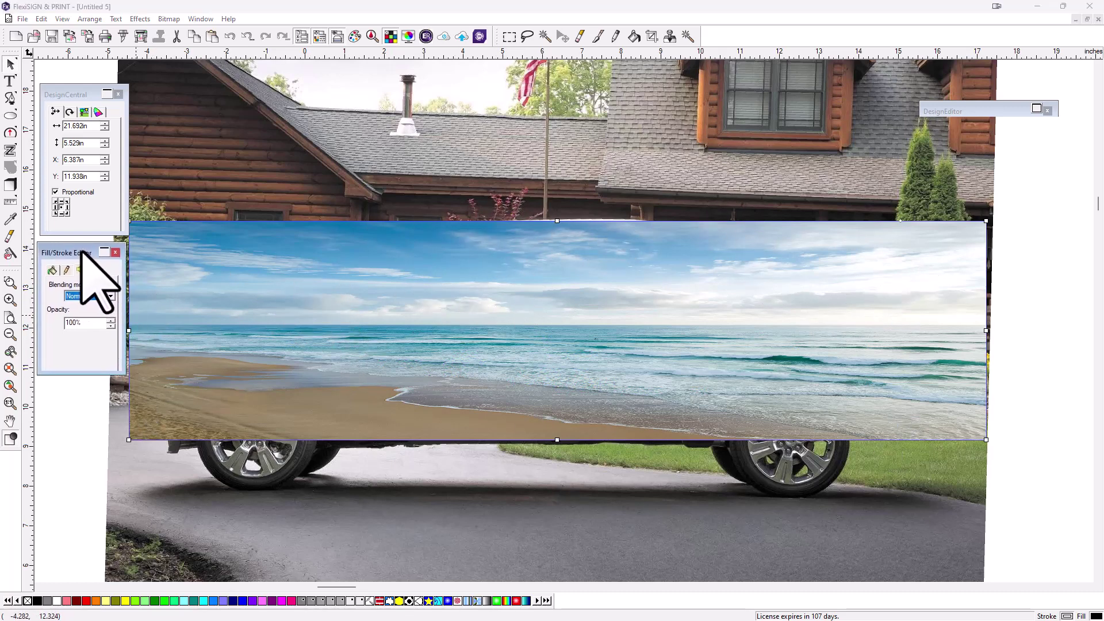
click(110, 296)
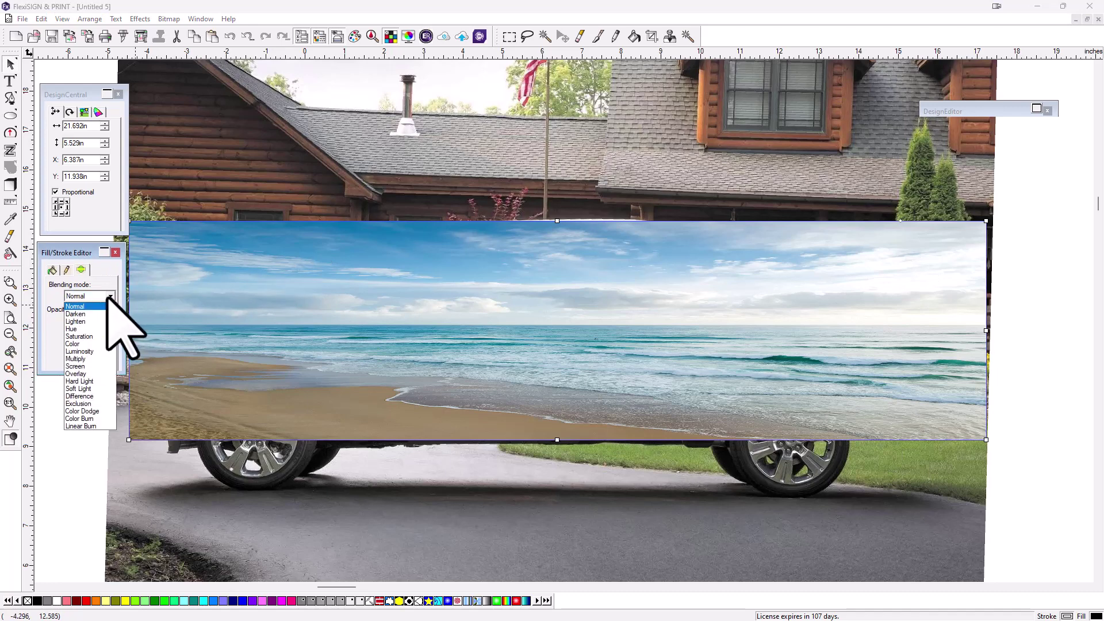
click(86, 359)
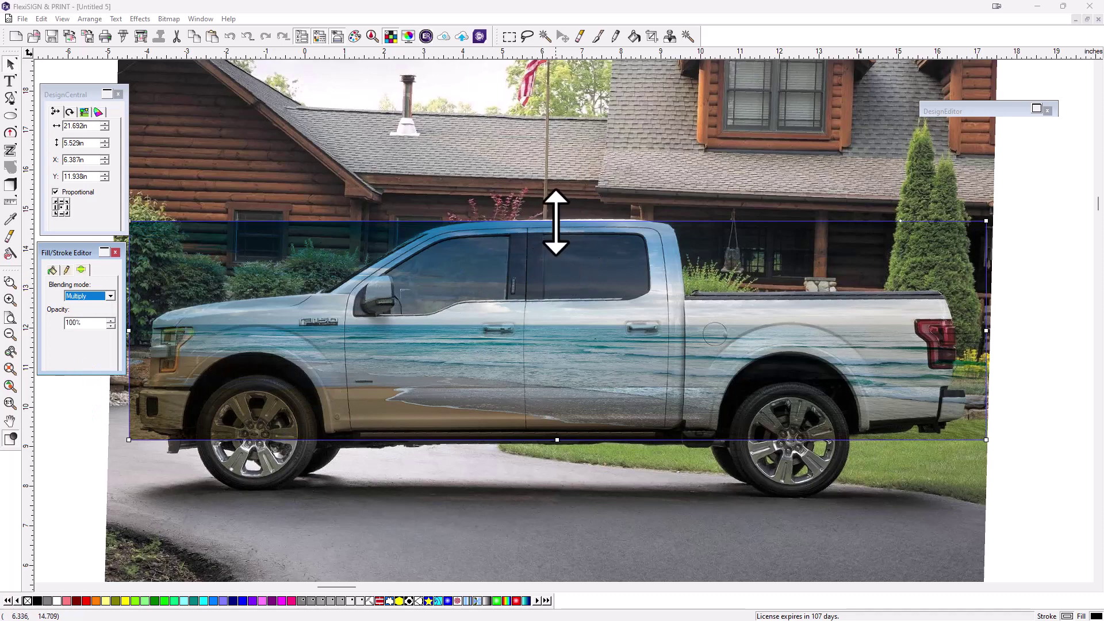
drag(556, 221, 556, 217)
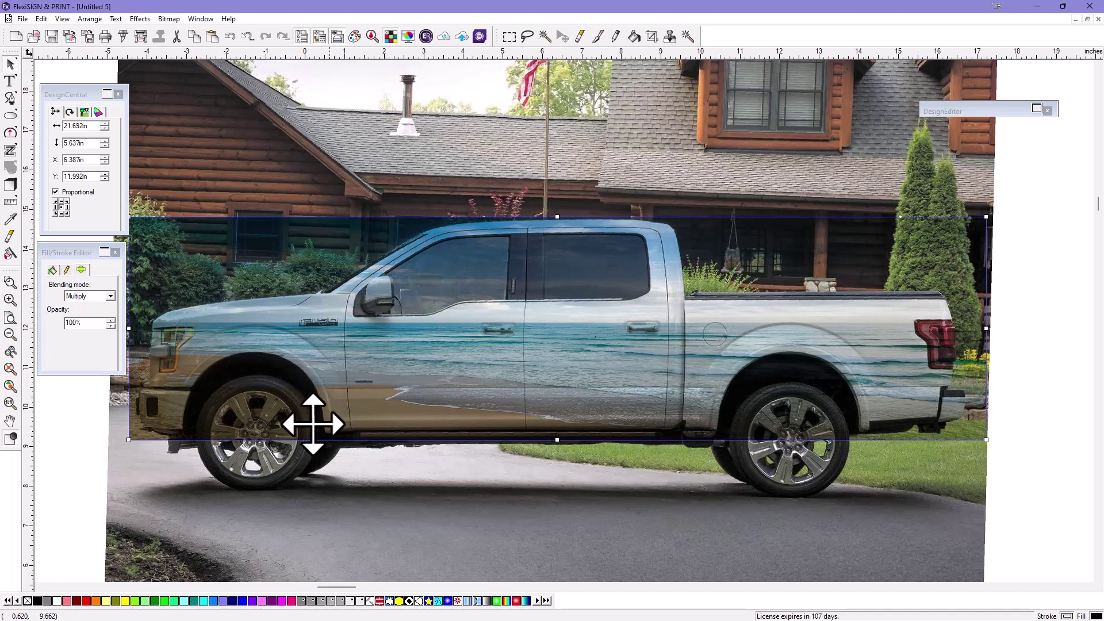
Start a Bezier outline at the truck's front, tracing the roofline, bed and tailgate
click(10, 97)
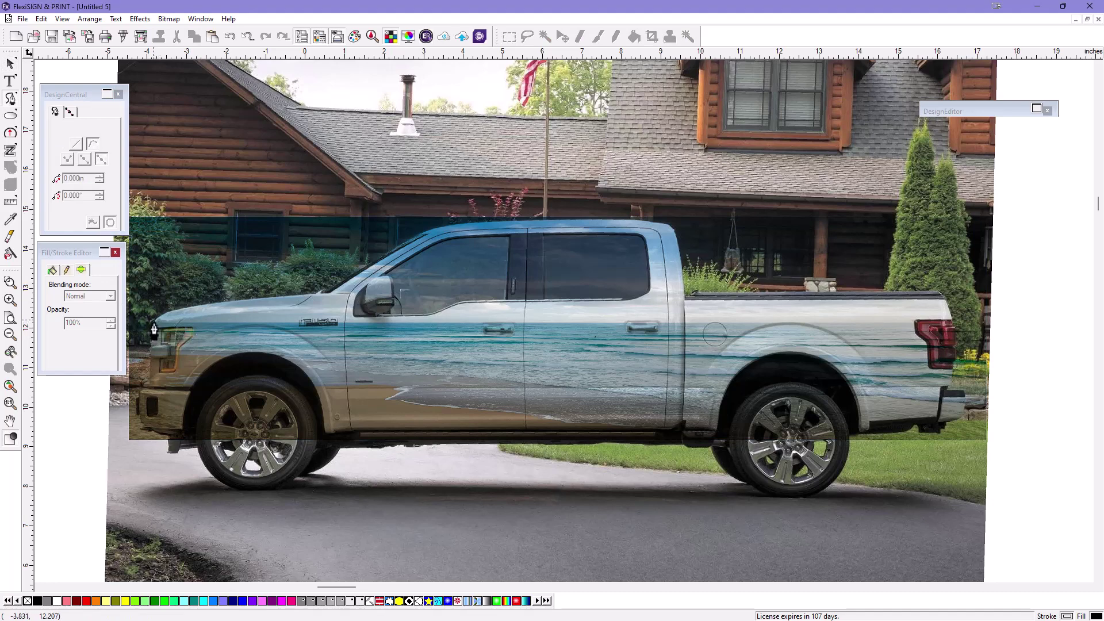
click(154, 329)
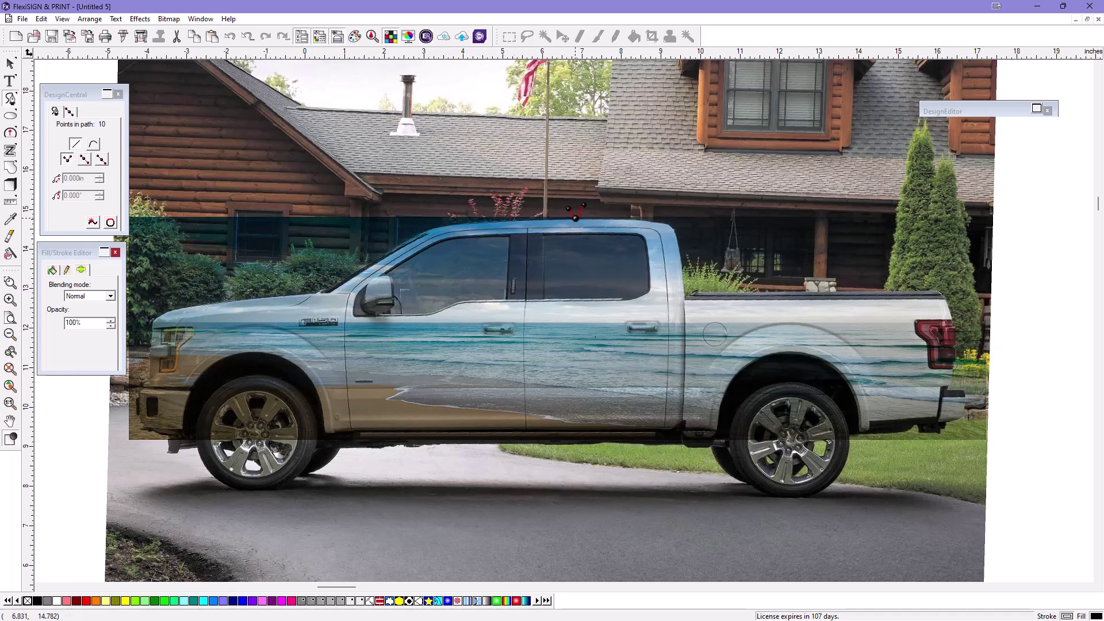
click(618, 218)
click(686, 299)
click(946, 300)
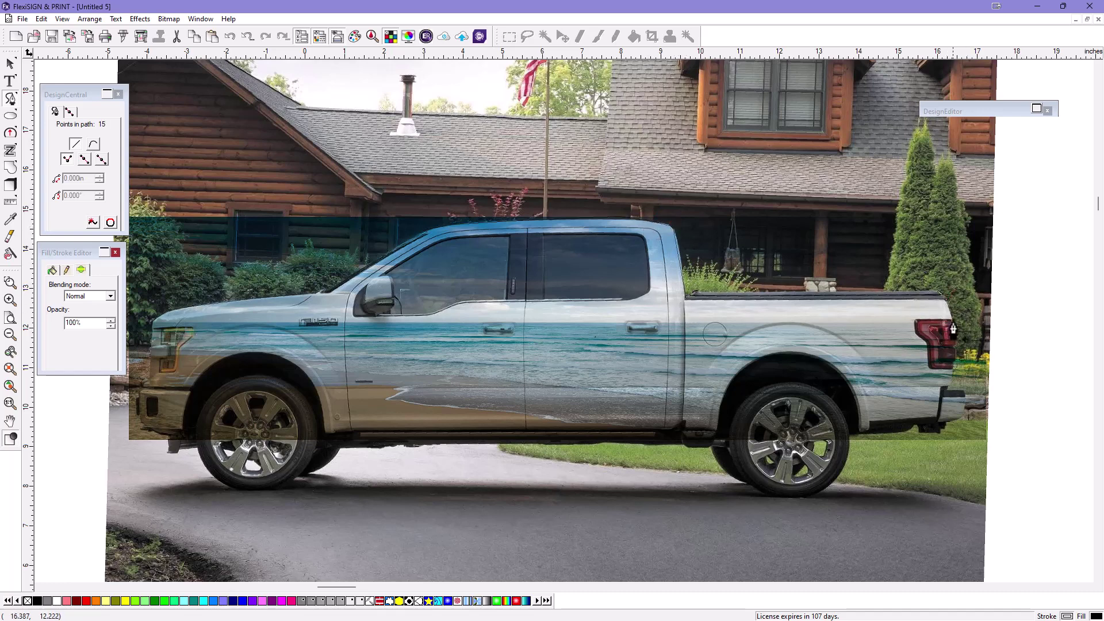
click(942, 323)
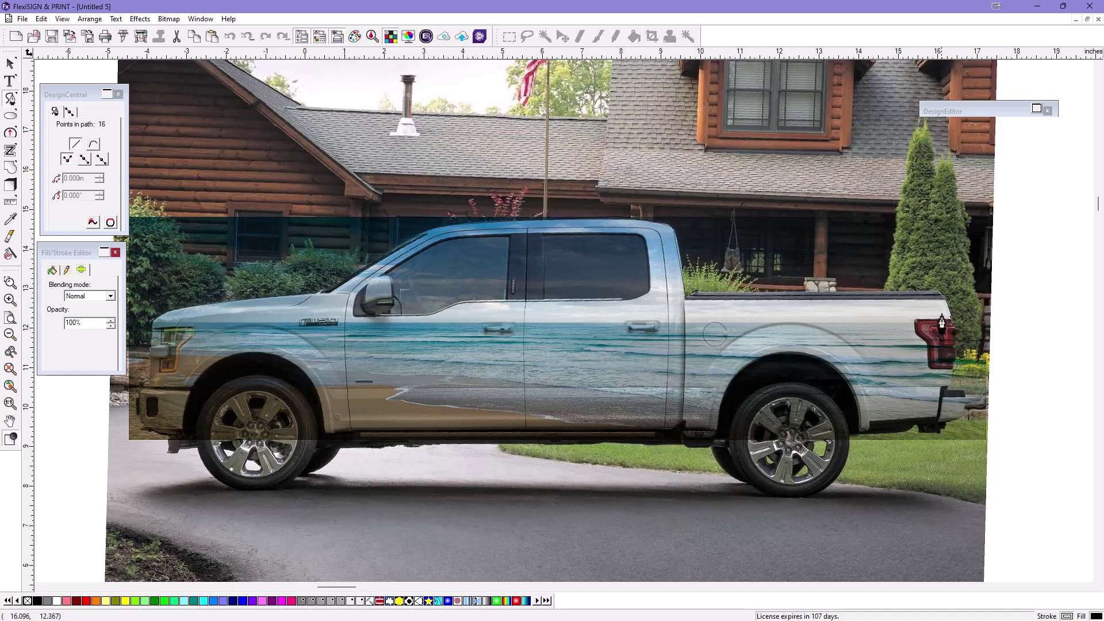
click(913, 320)
click(952, 381)
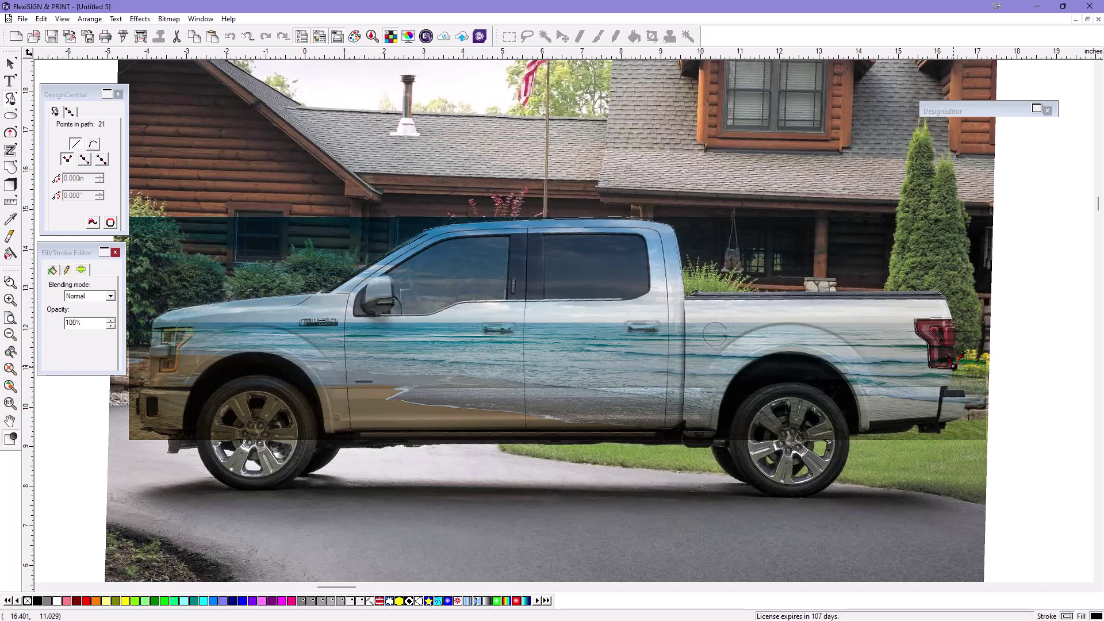
click(940, 392)
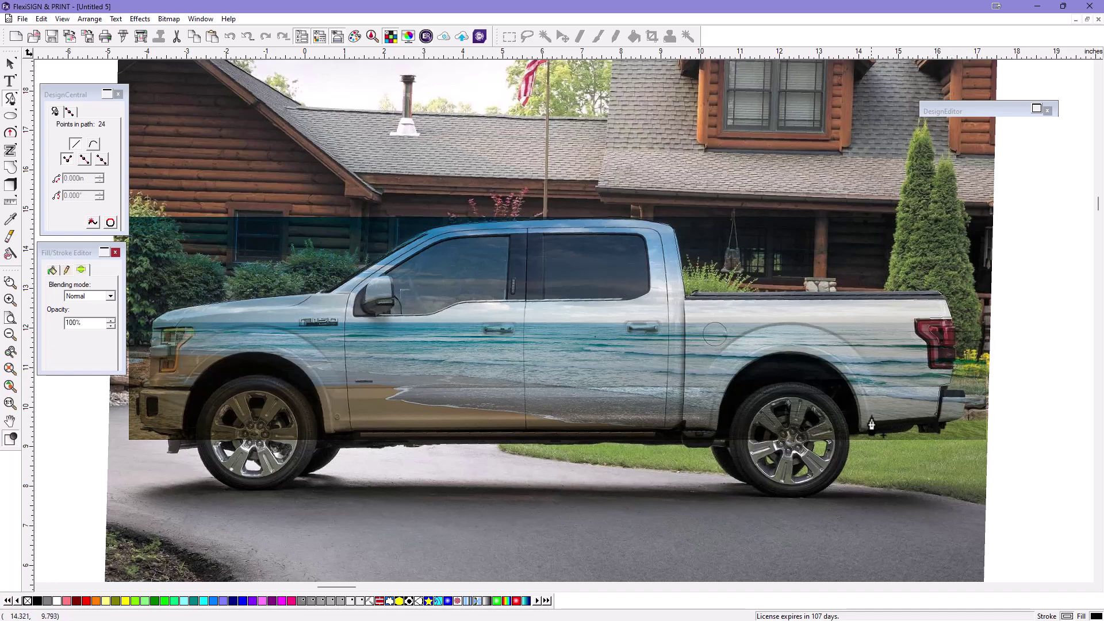
Continue around the rear bumper, both wheel arches and front bumper, closing the 44-point path
click(859, 438)
click(856, 402)
click(844, 374)
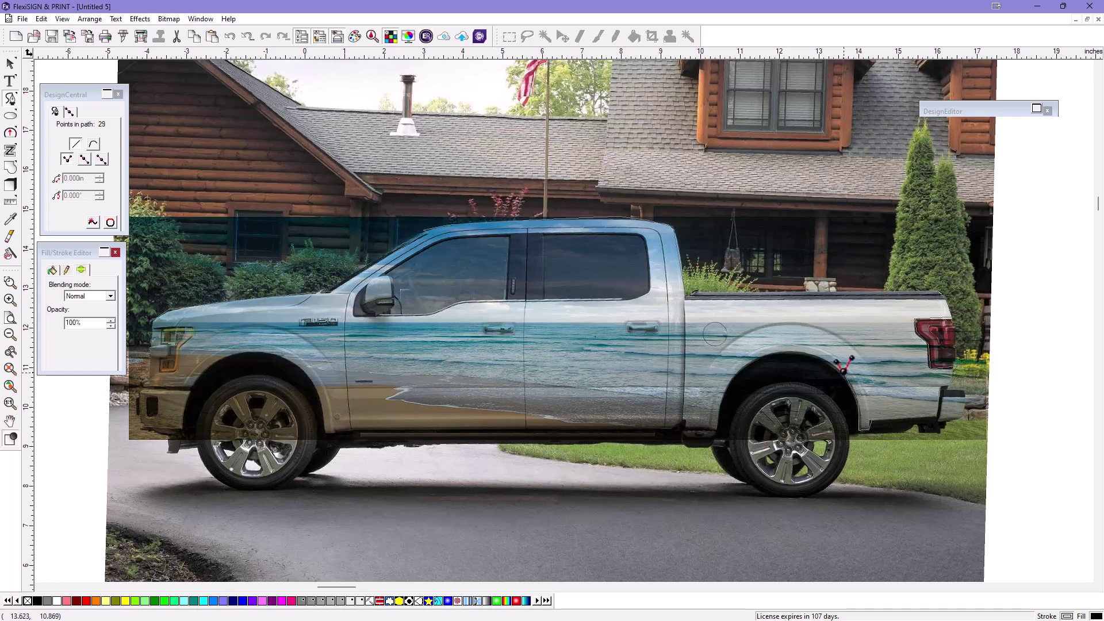
click(782, 351)
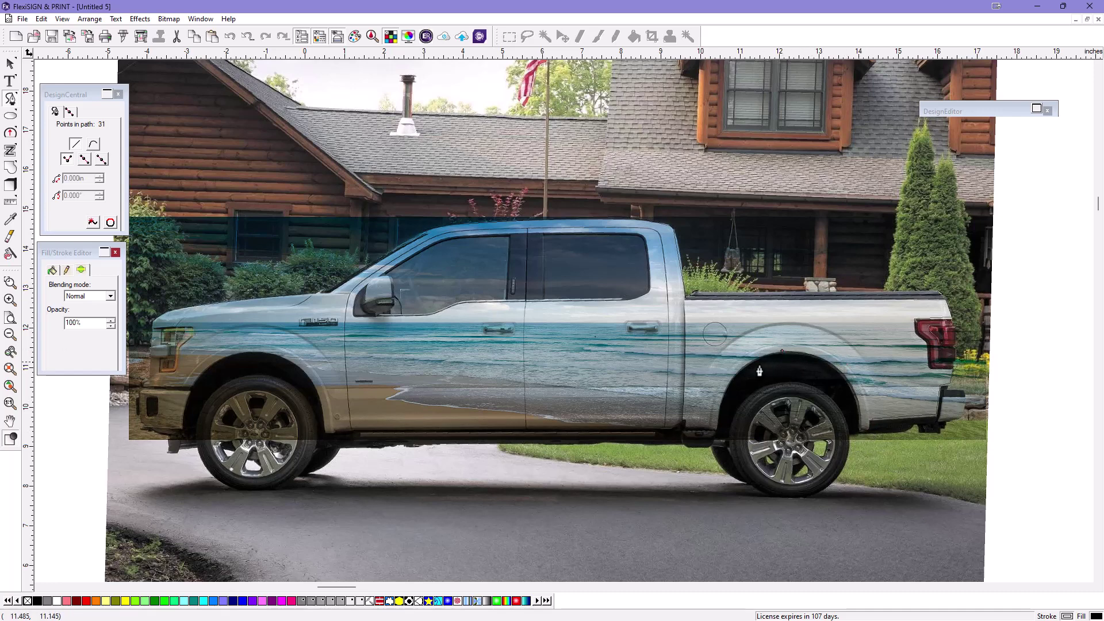
click(732, 379)
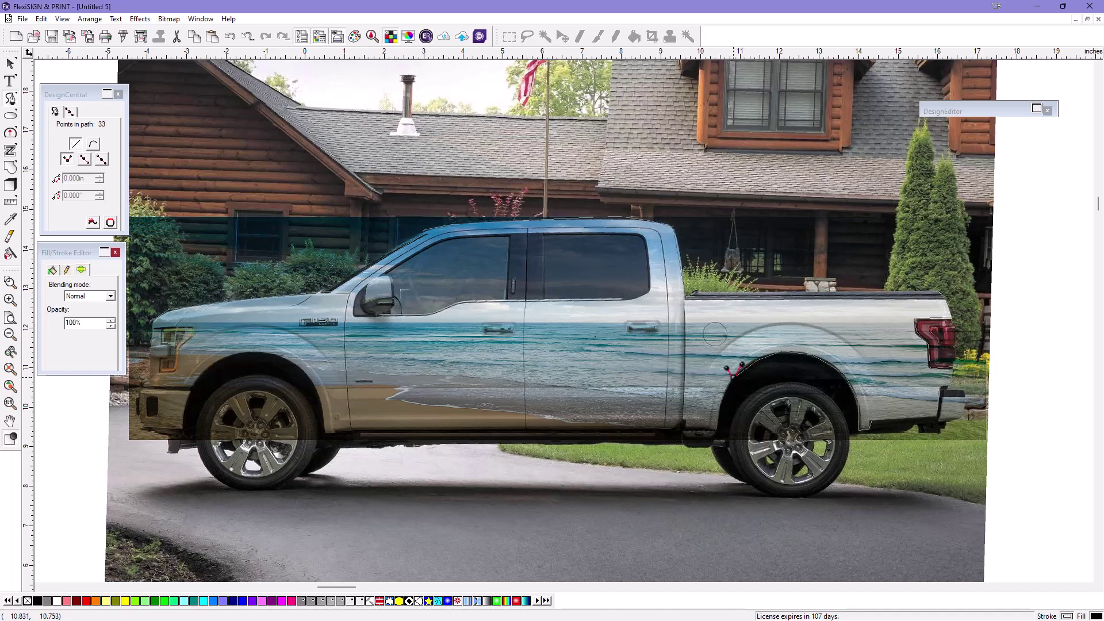
click(721, 408)
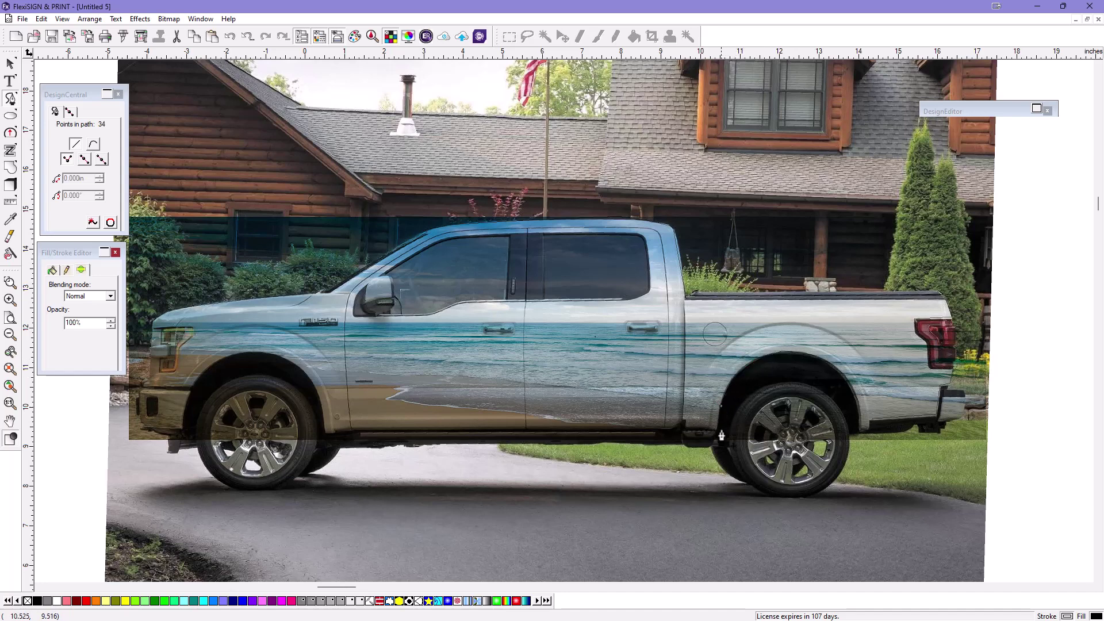
click(718, 432)
click(317, 390)
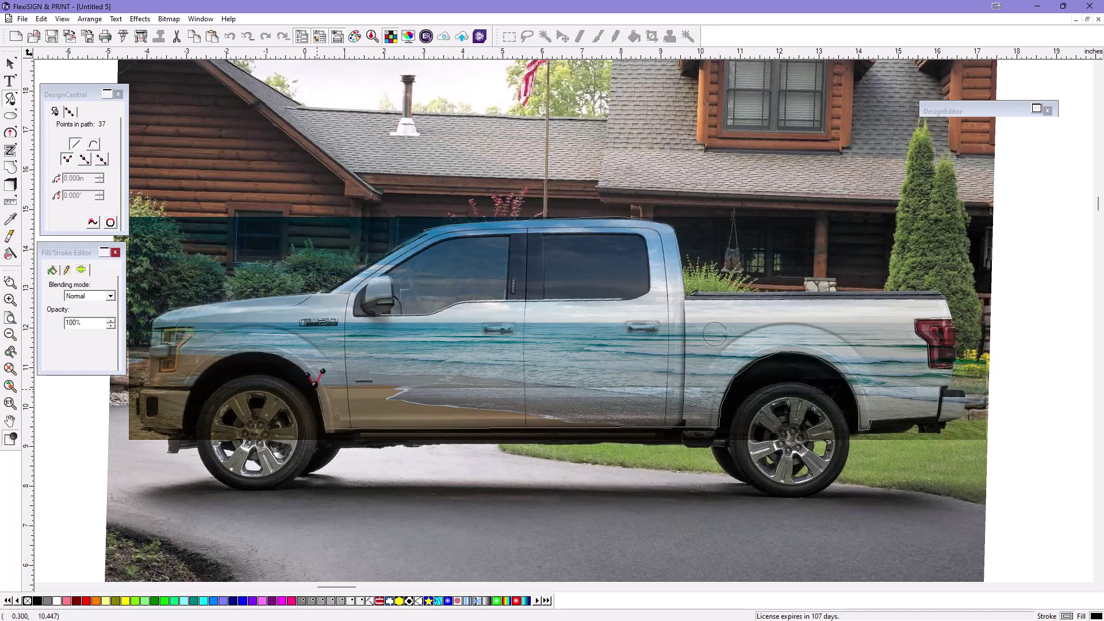
click(263, 351)
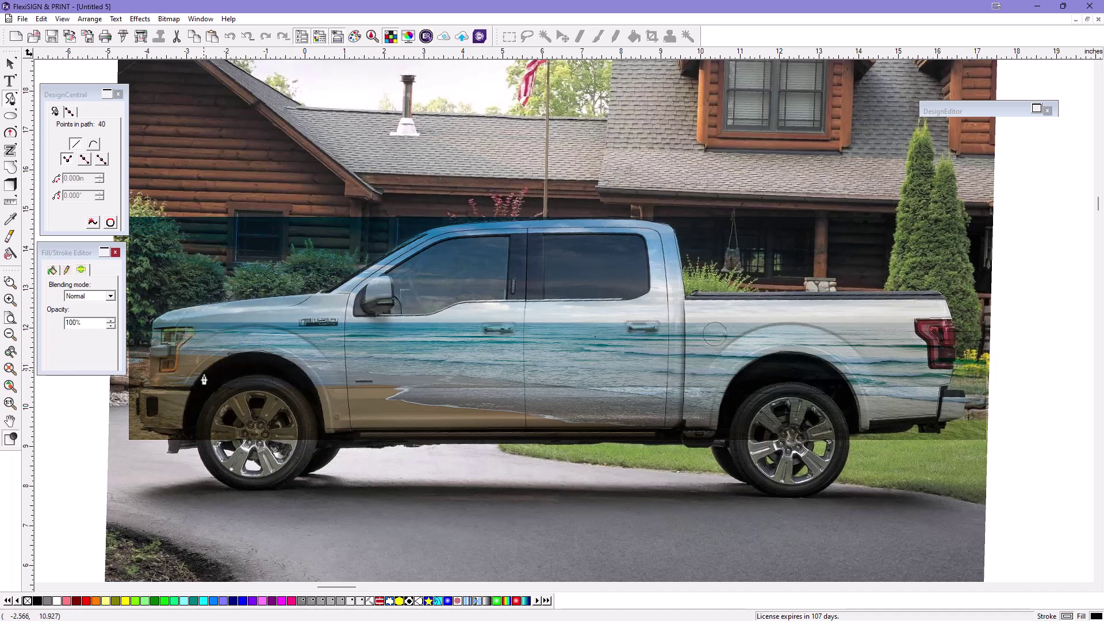
click(148, 384)
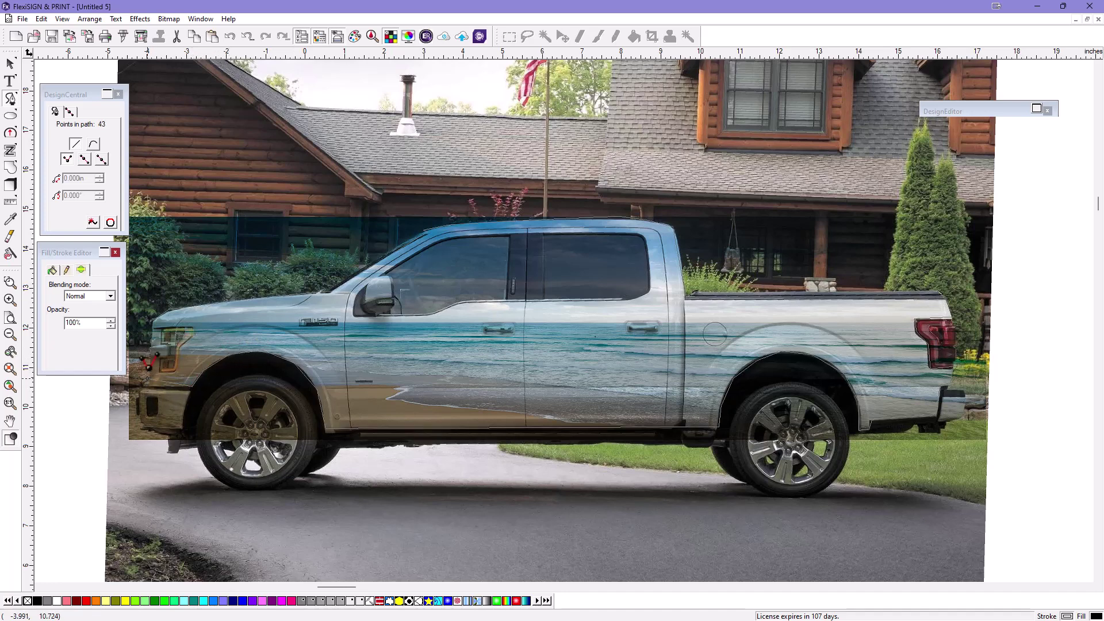
click(152, 338)
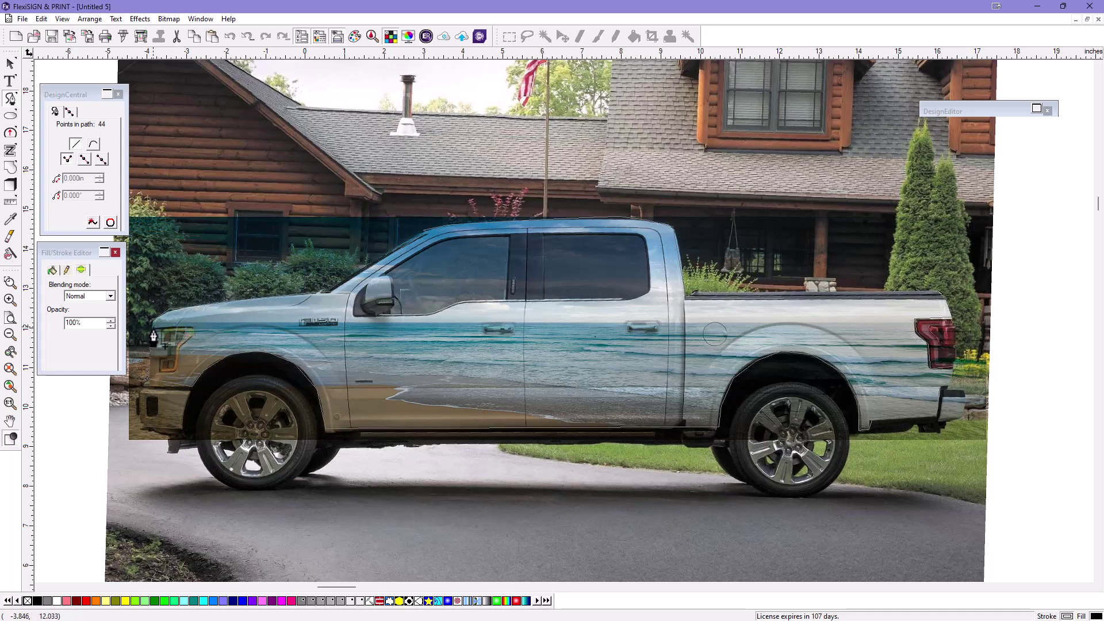
click(153, 330)
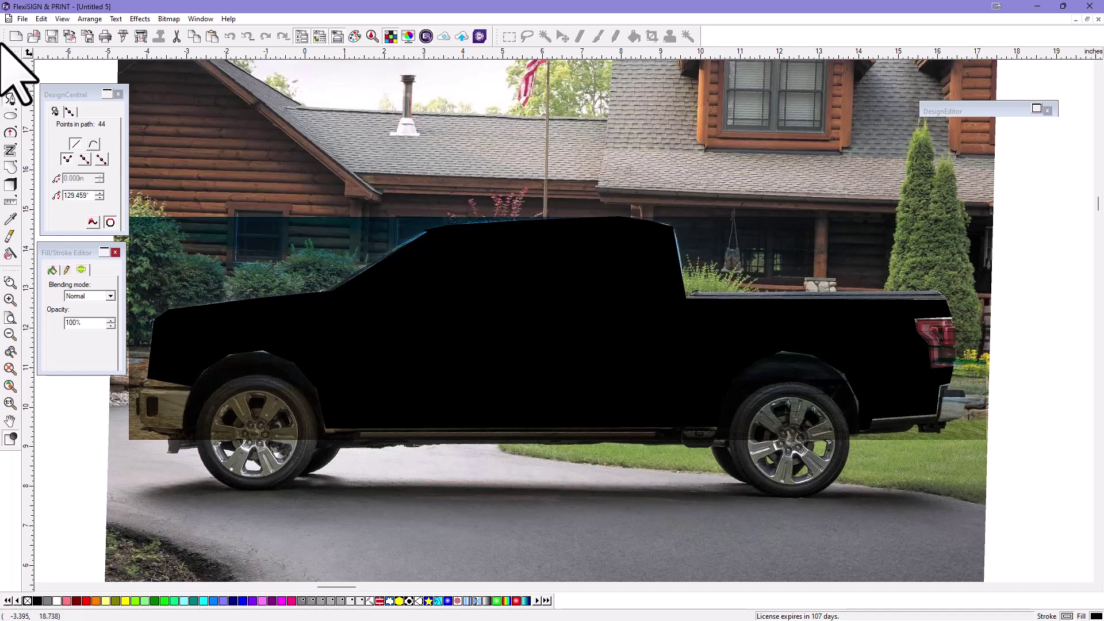
Select the truck outline with the beach image and Mask the wrap to the body shape
click(10, 63)
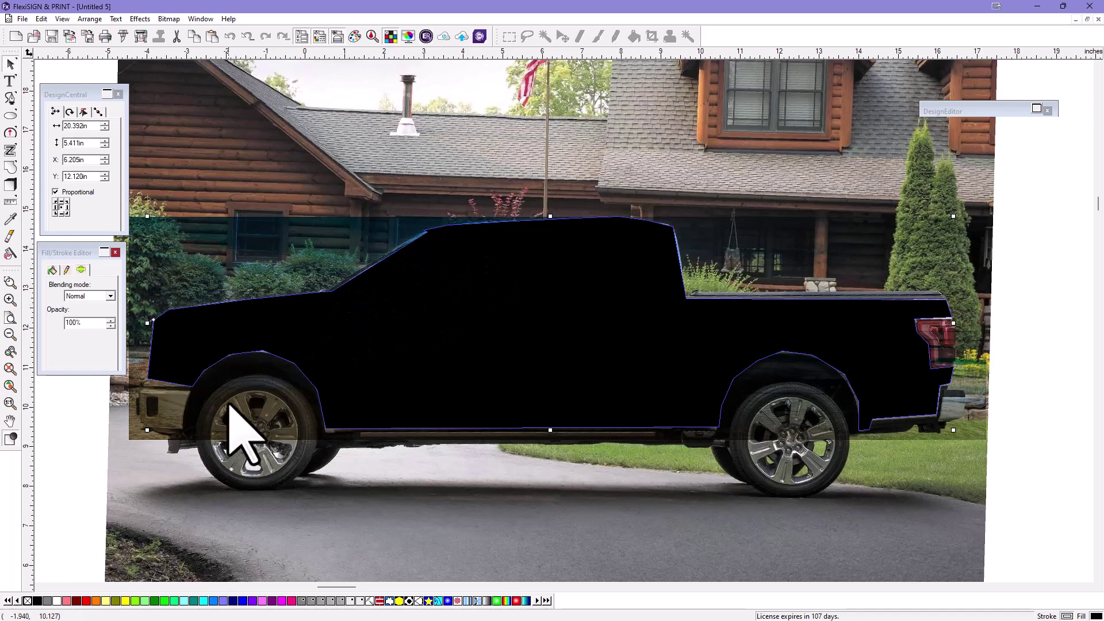
click(187, 400)
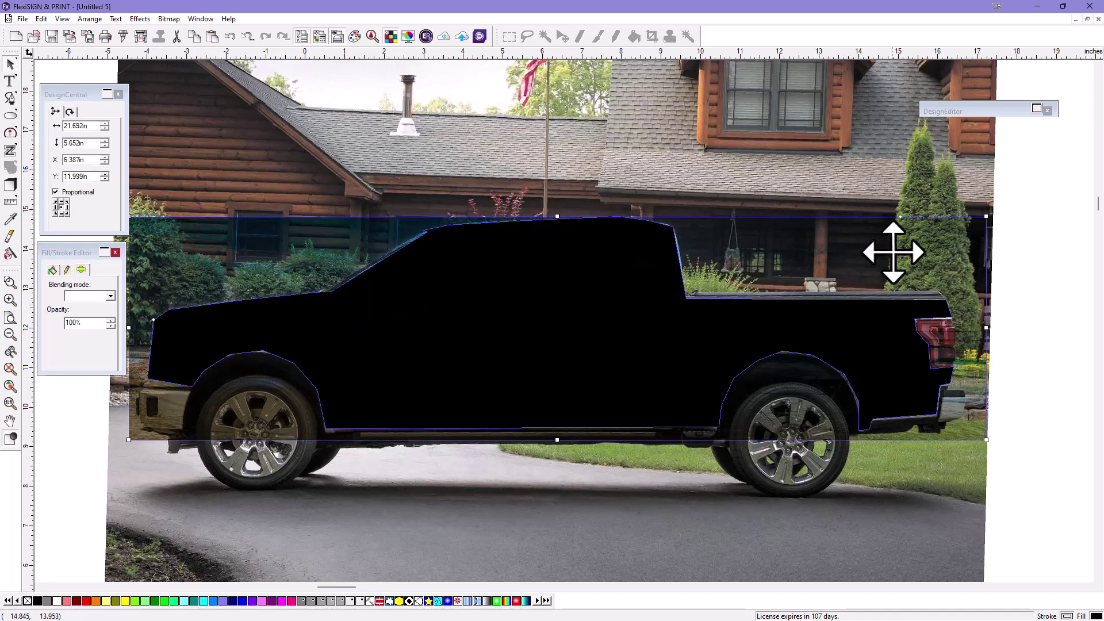
right_click(555, 283)
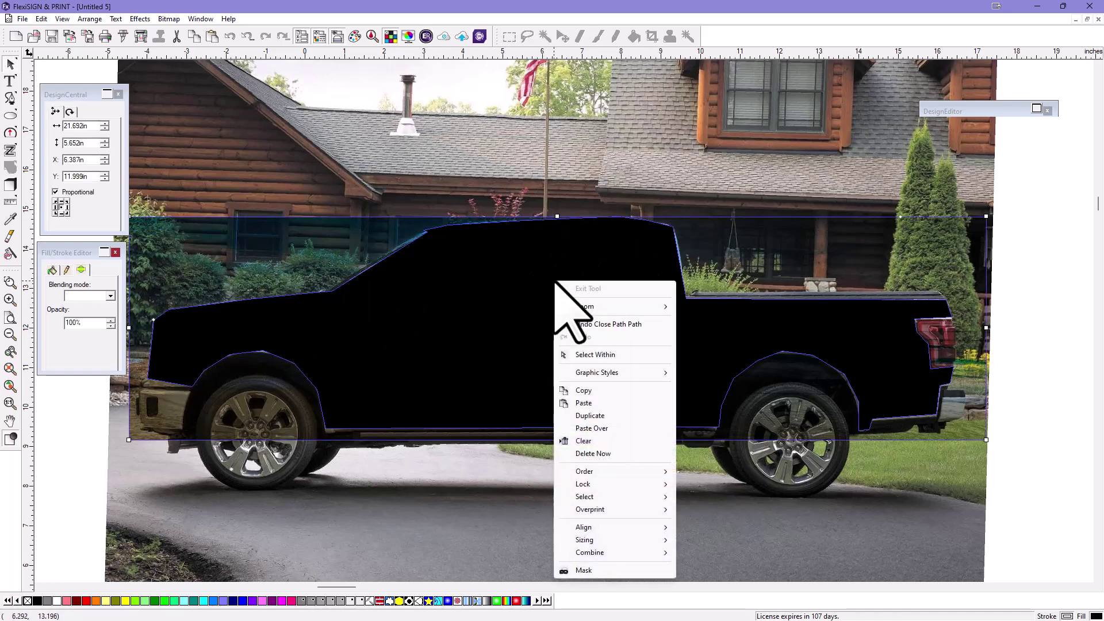
click(633, 570)
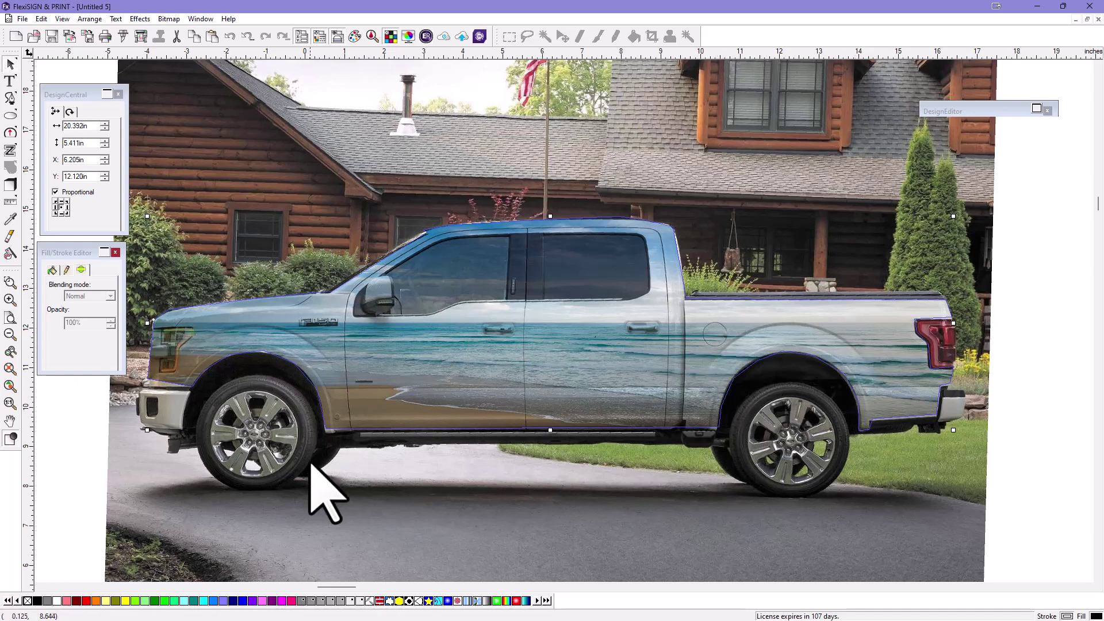
Zoom in on the front wheel and trace the fender edge with the 3-point arc tool
click(11, 282)
drag(179, 340, 379, 470)
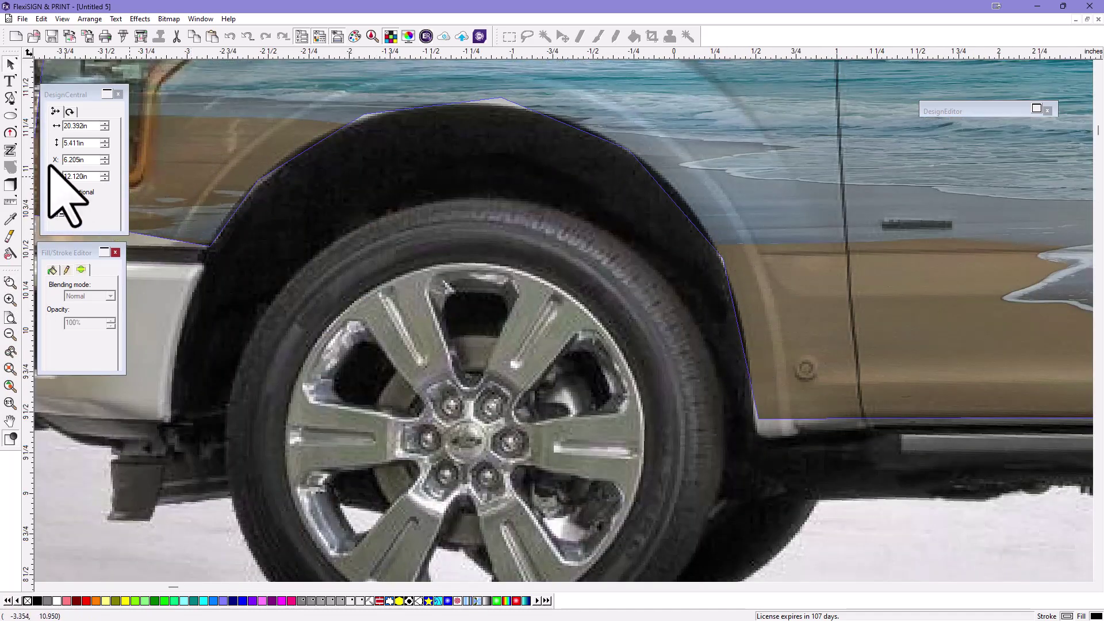
click(11, 132)
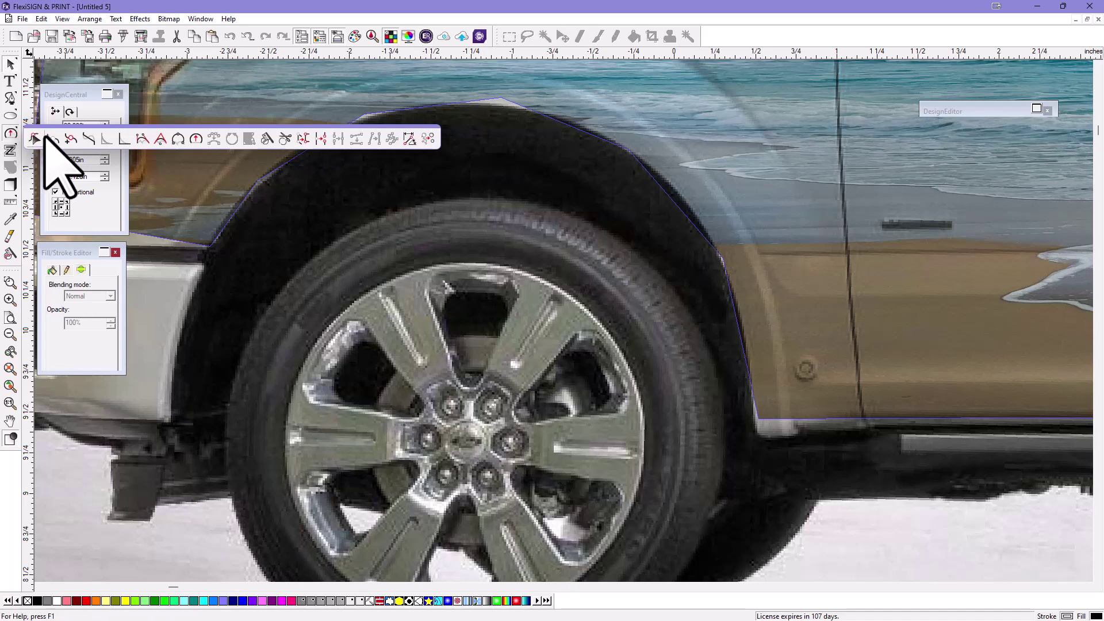
click(178, 139)
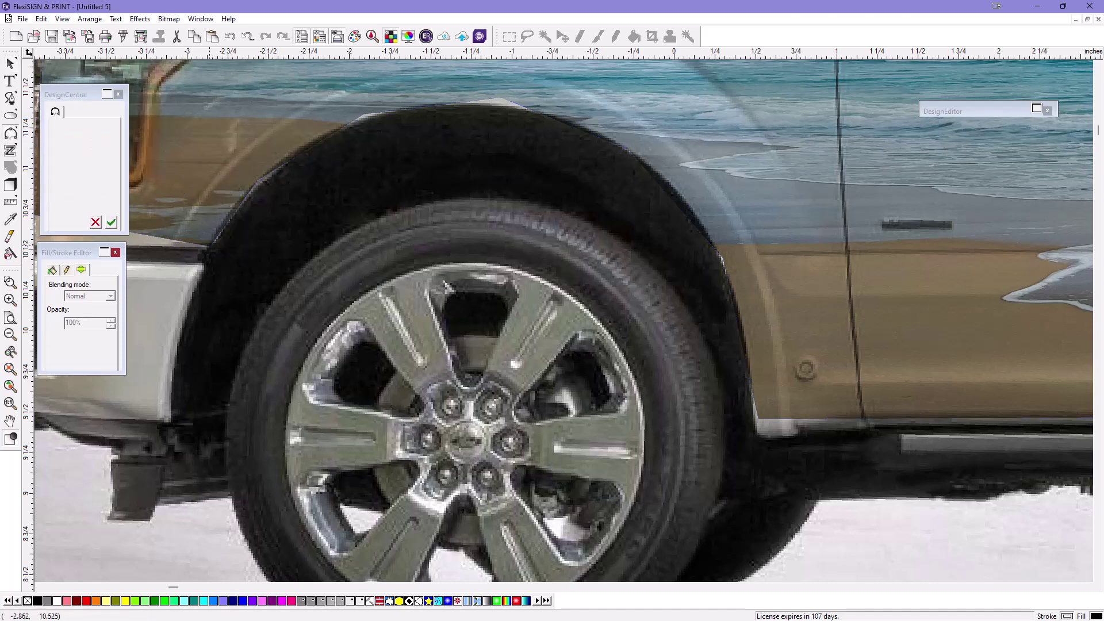
click(209, 246)
click(10, 63)
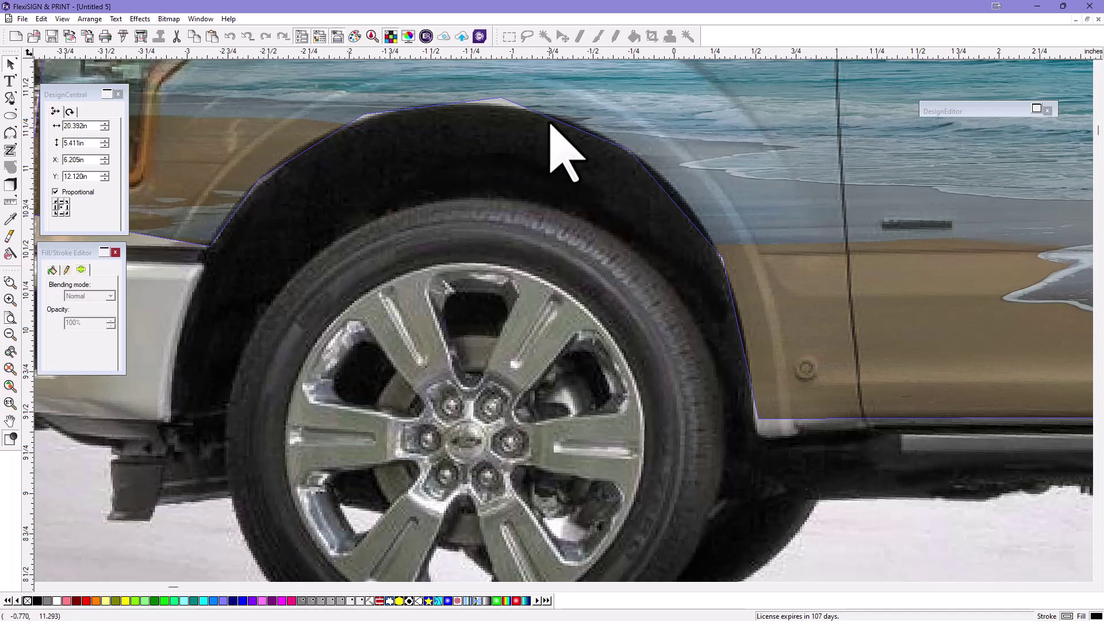
Switch to Node Edit on the wrap, deselect, return to the Selection tool, and zoom out
click(11, 135)
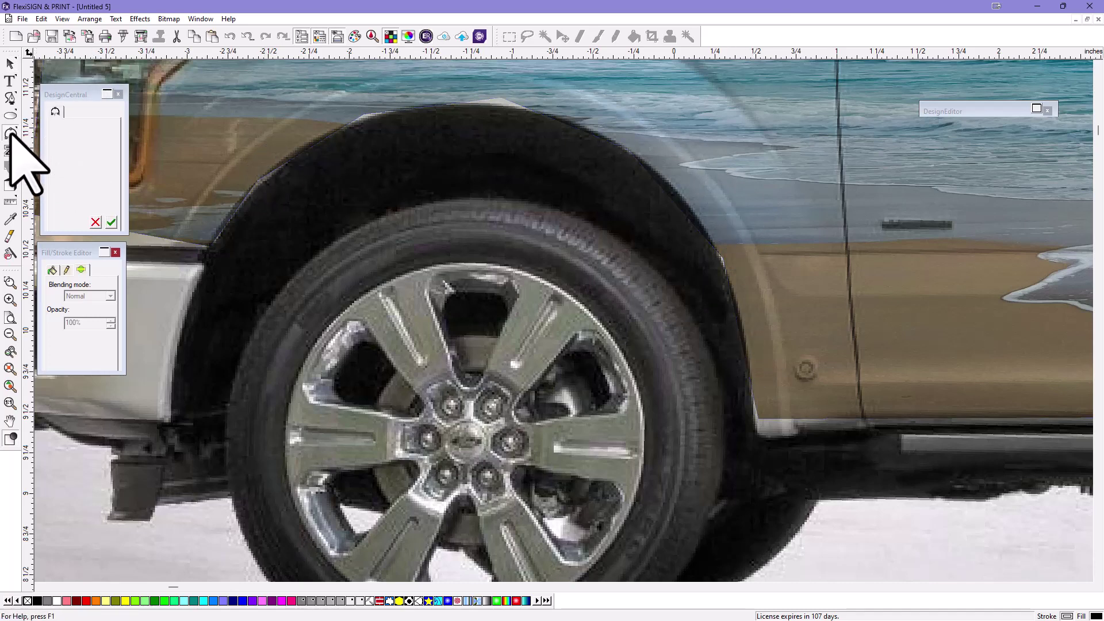
drag(11, 135, 54, 138)
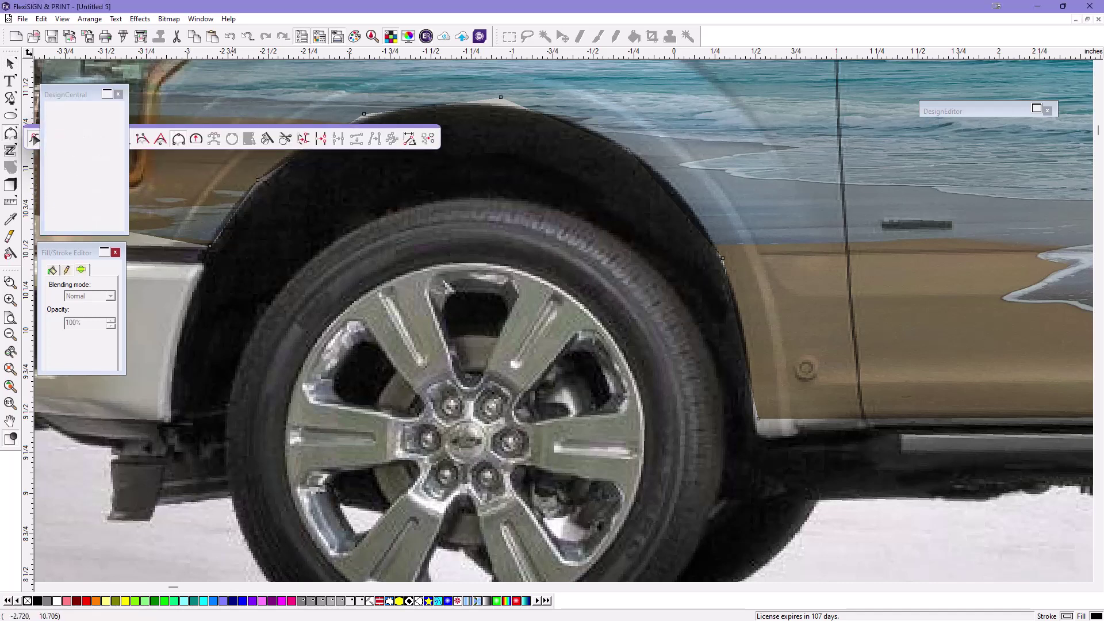
click(235, 230)
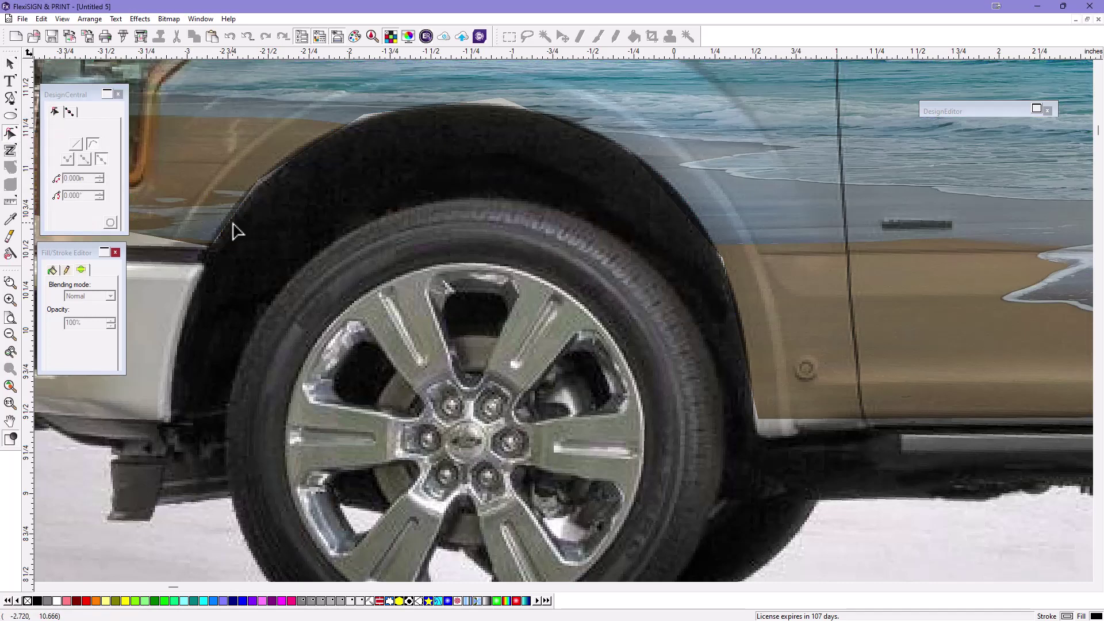
click(11, 63)
scroll(402, 284, up, 5)
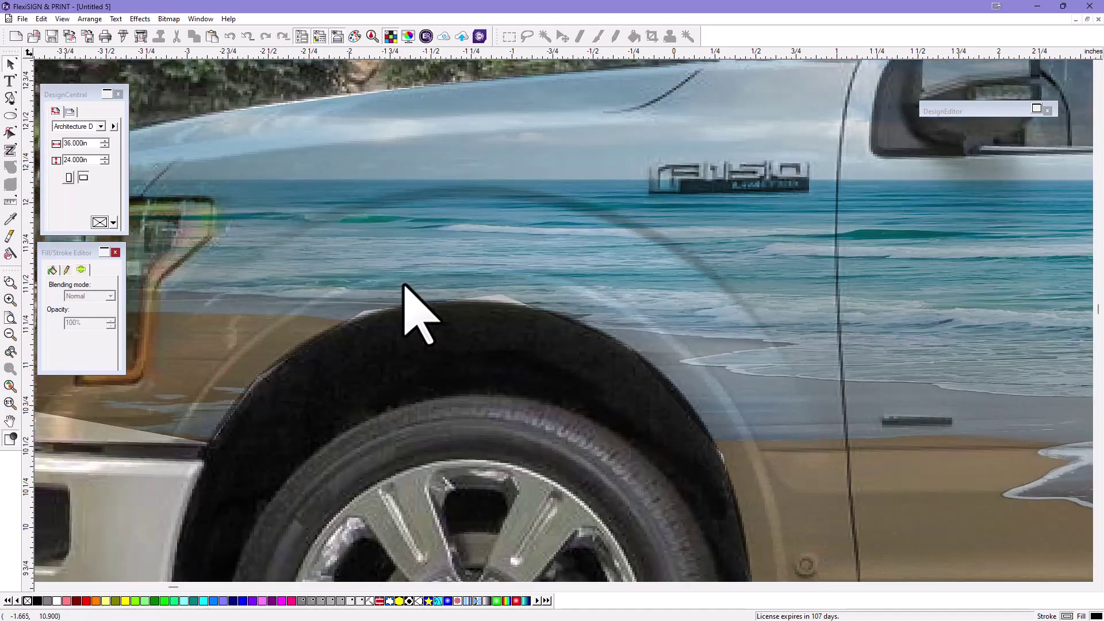
scroll(403, 284, down, 2)
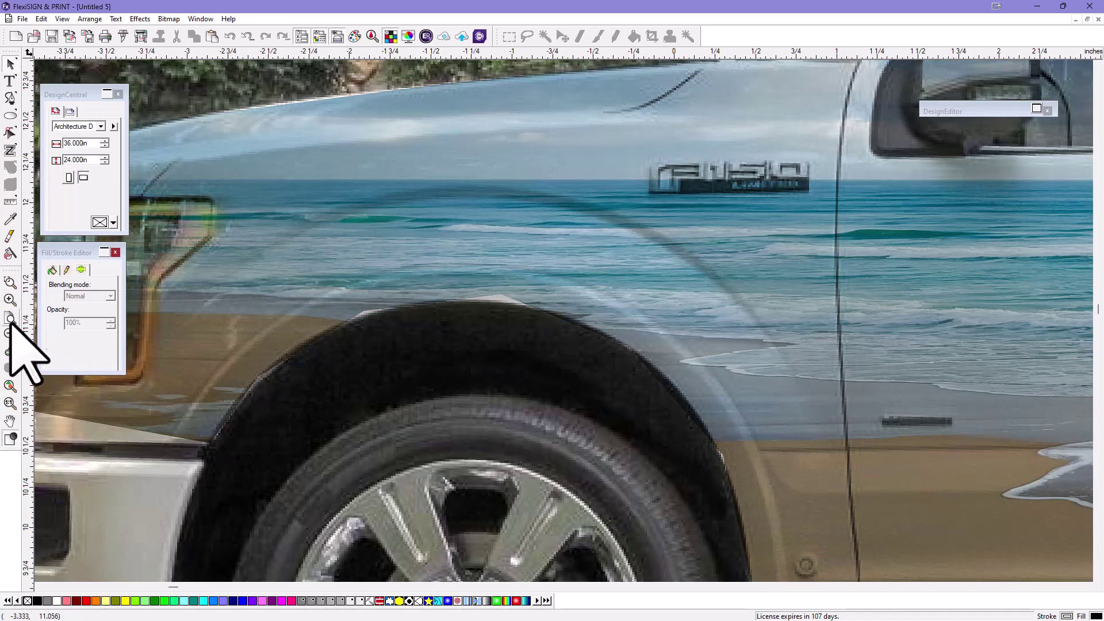
scroll(444, 263, down, 2)
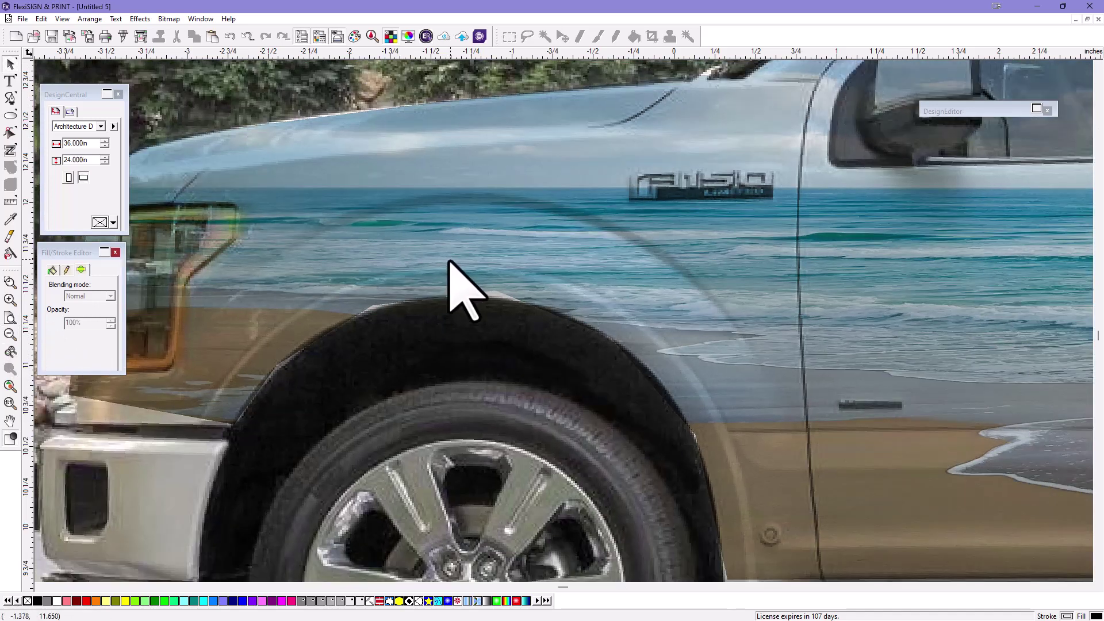
scroll(451, 244, down, 2)
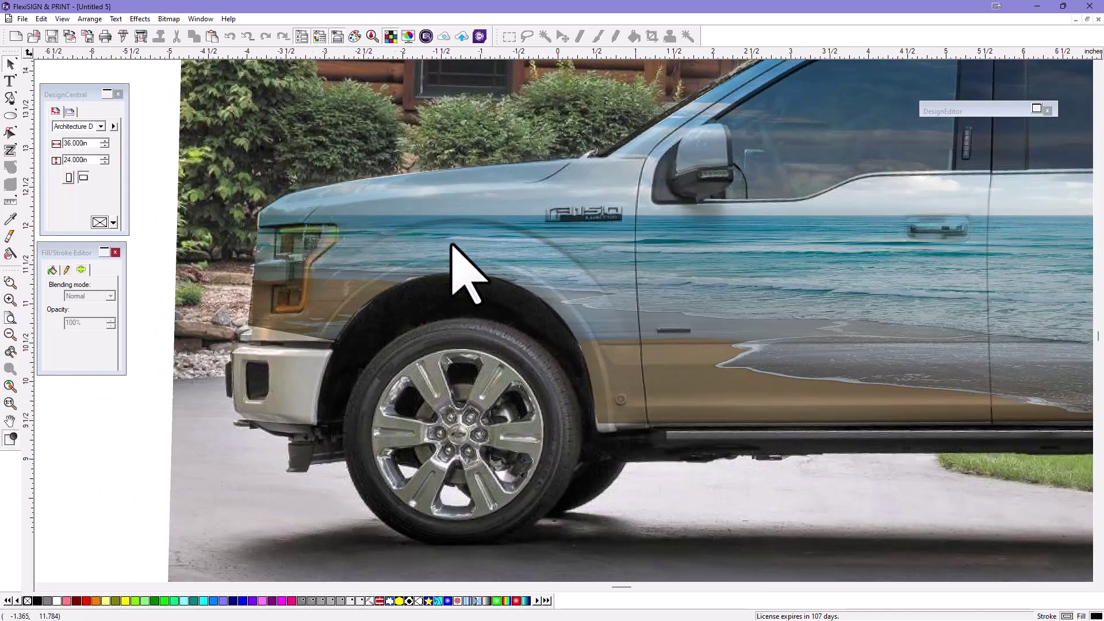
Select the beach wrap, check the layers list, then deselect it
click(346, 230)
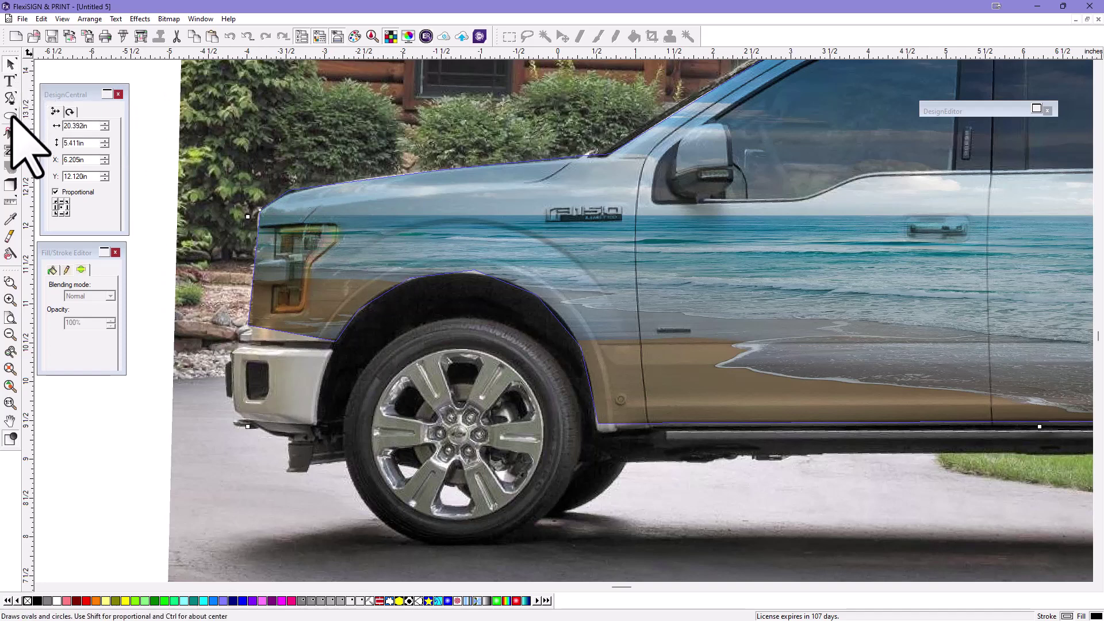
click(1036, 108)
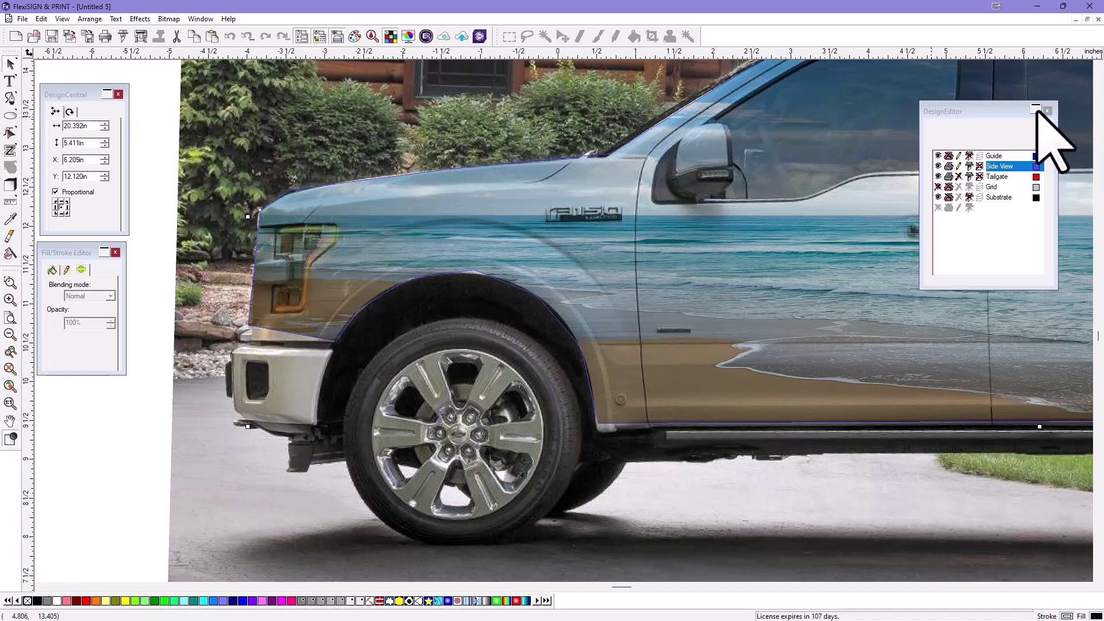
click(1036, 108)
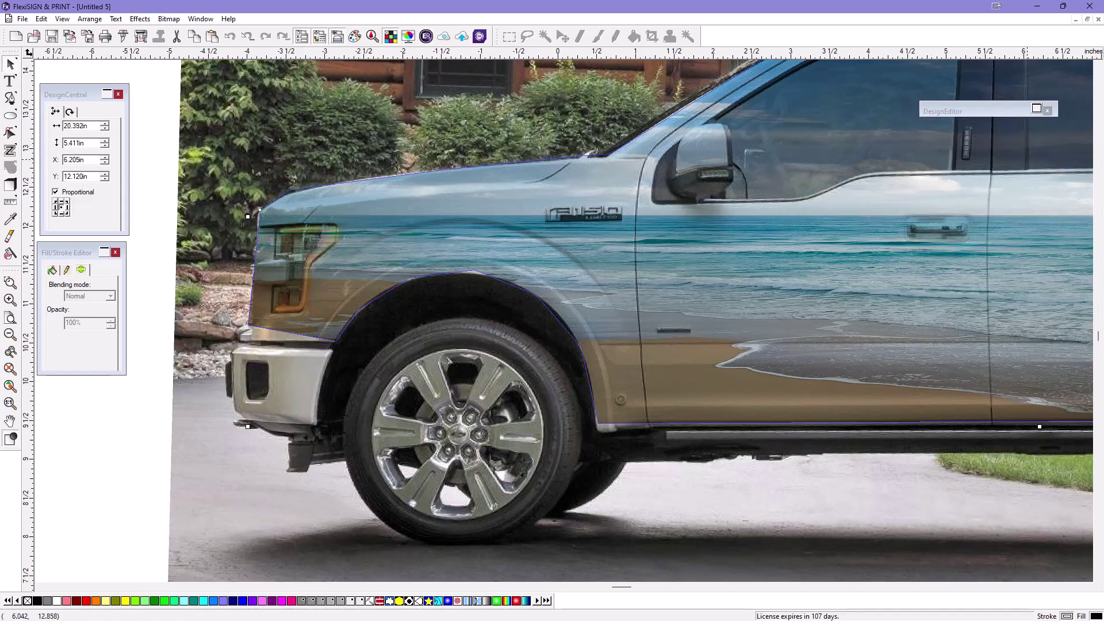
key(Escape)
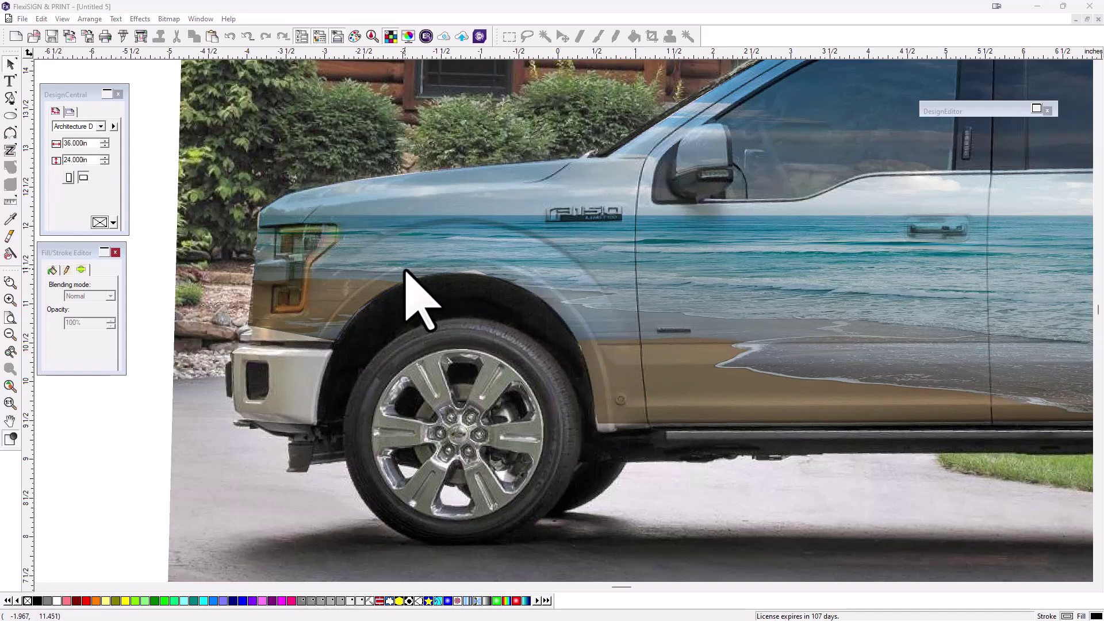
Fit the front wheel-arch segment of the wrap with the 3-Point Arc tool
click(11, 132)
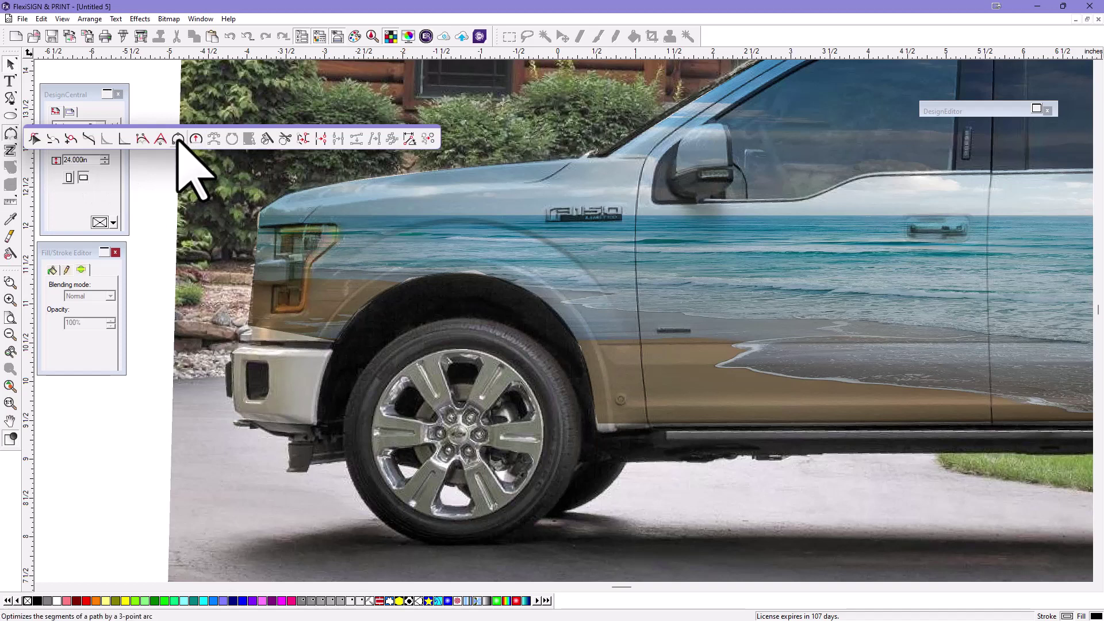
click(178, 138)
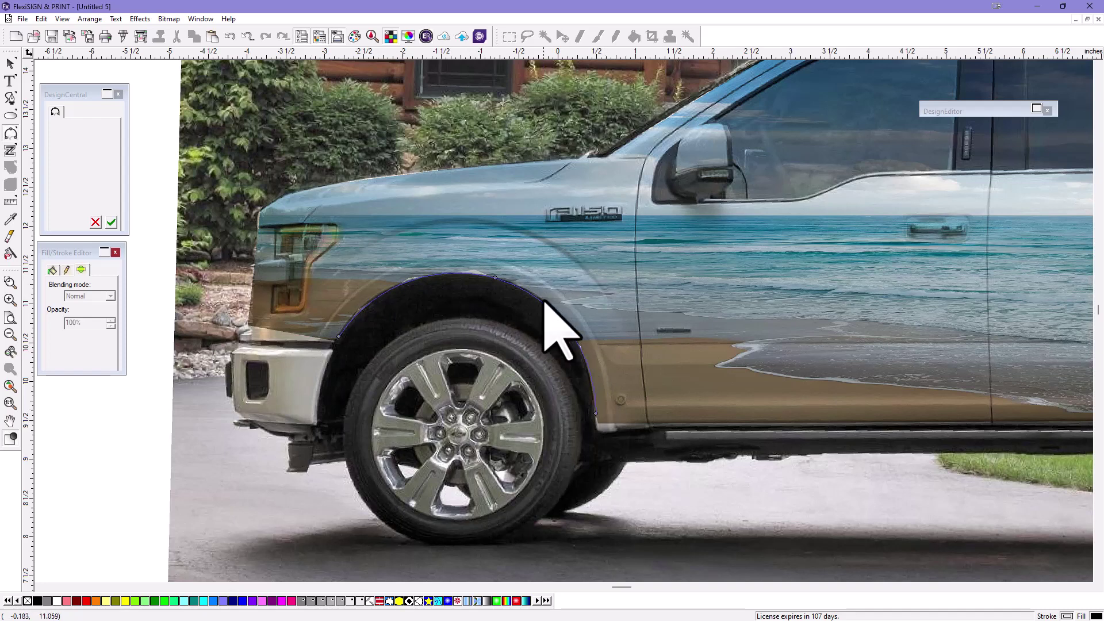
scroll(468, 319, up, 2)
scroll(460, 305, down, 2)
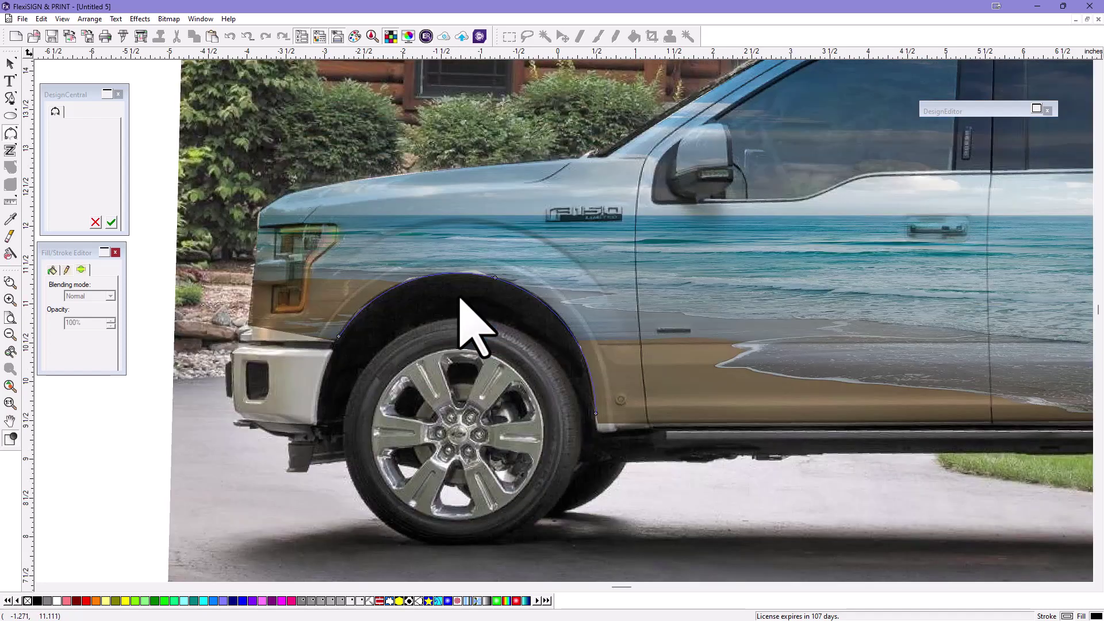
scroll(460, 299, up, 1)
scroll(460, 299, up, 2)
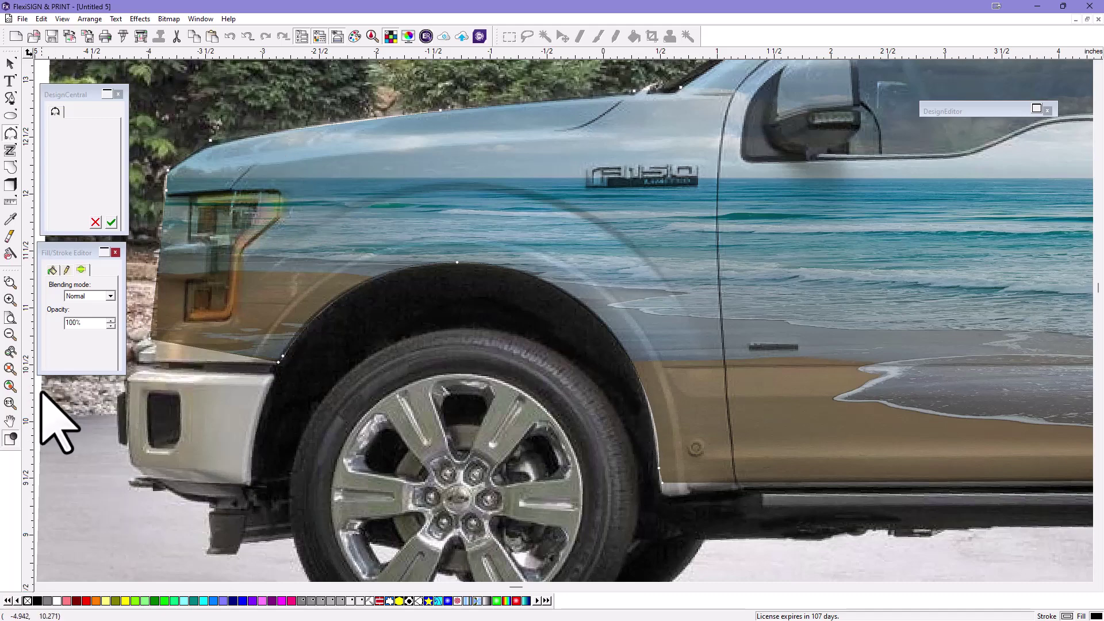
scroll(383, 361, down, 3)
scroll(383, 361, down, 8)
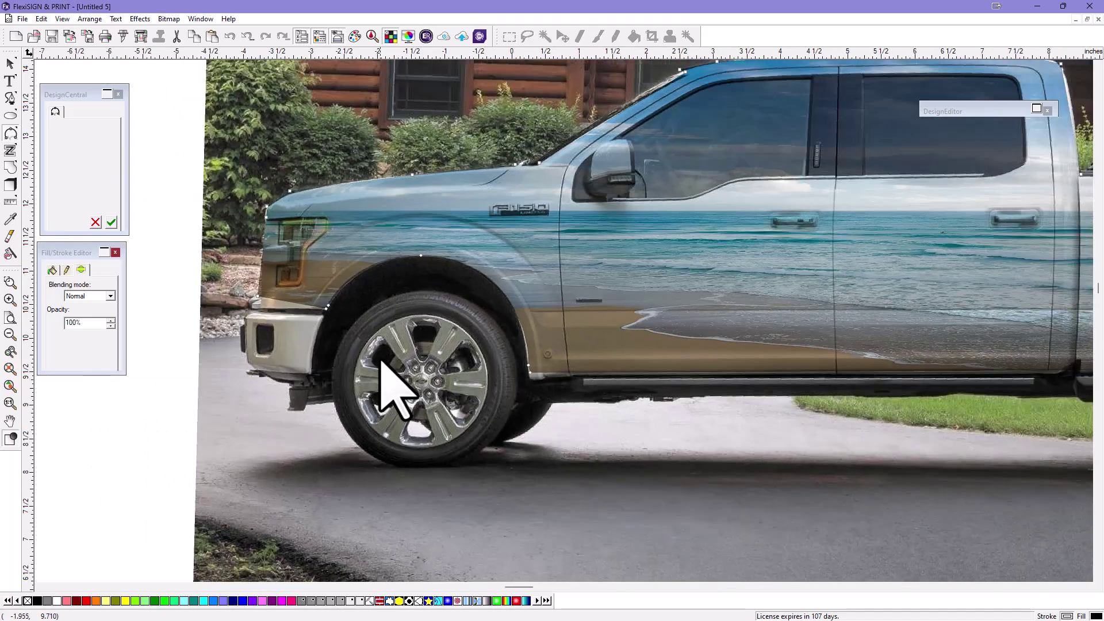
Pan to the rear wheel, fit a 3-point arc to its wheel-arch segment, and apply it
key(space)
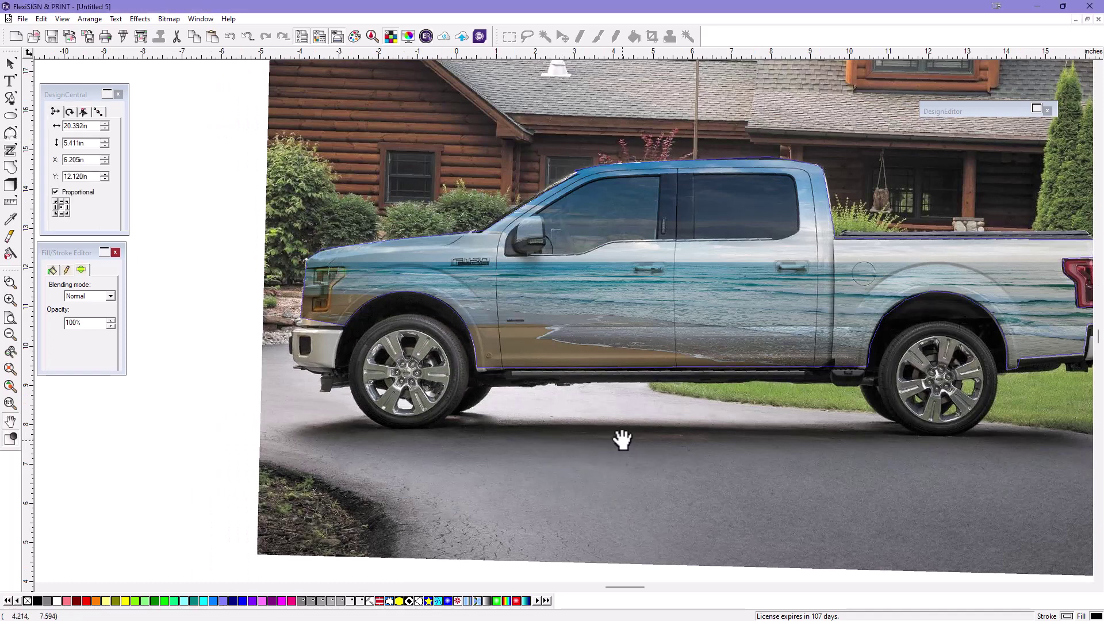
drag(765, 498, 394, 518)
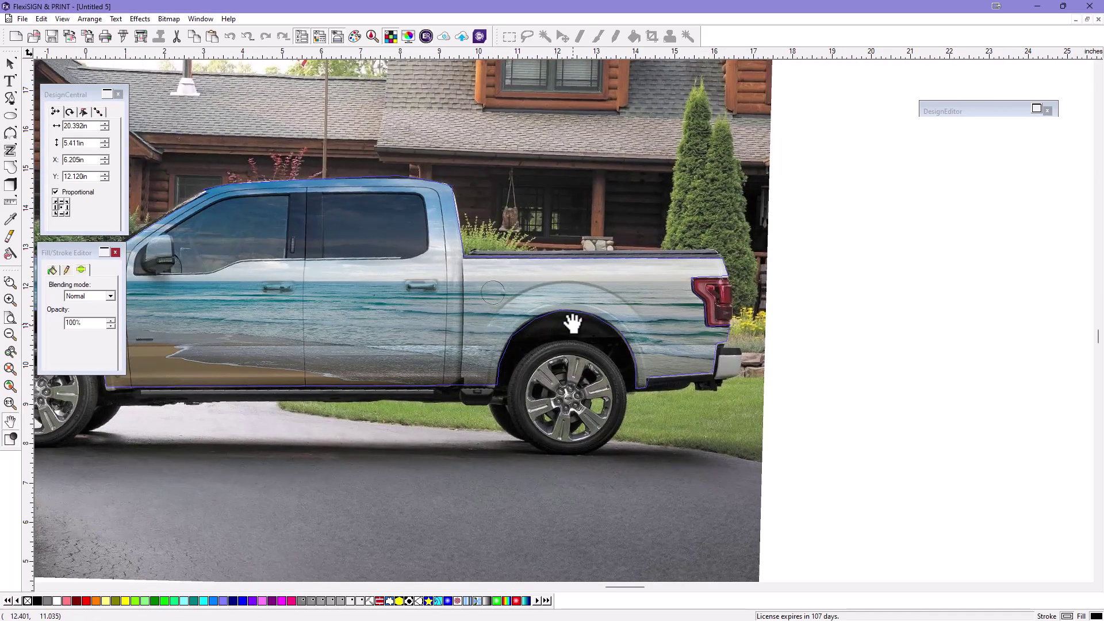
scroll(573, 322, up, 5)
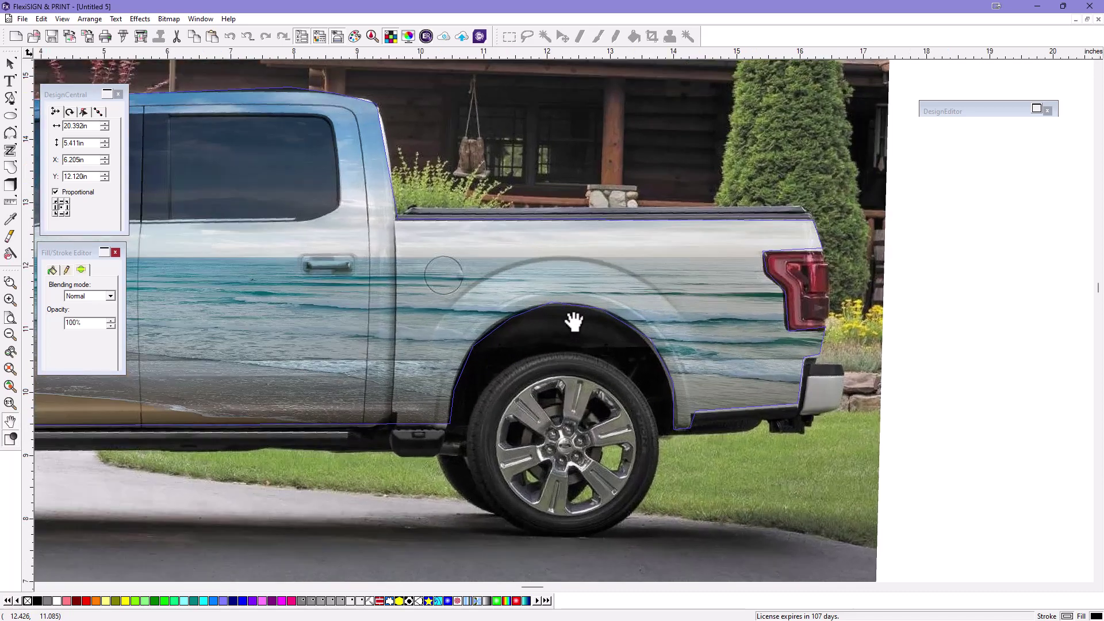
scroll(569, 325, up, 1)
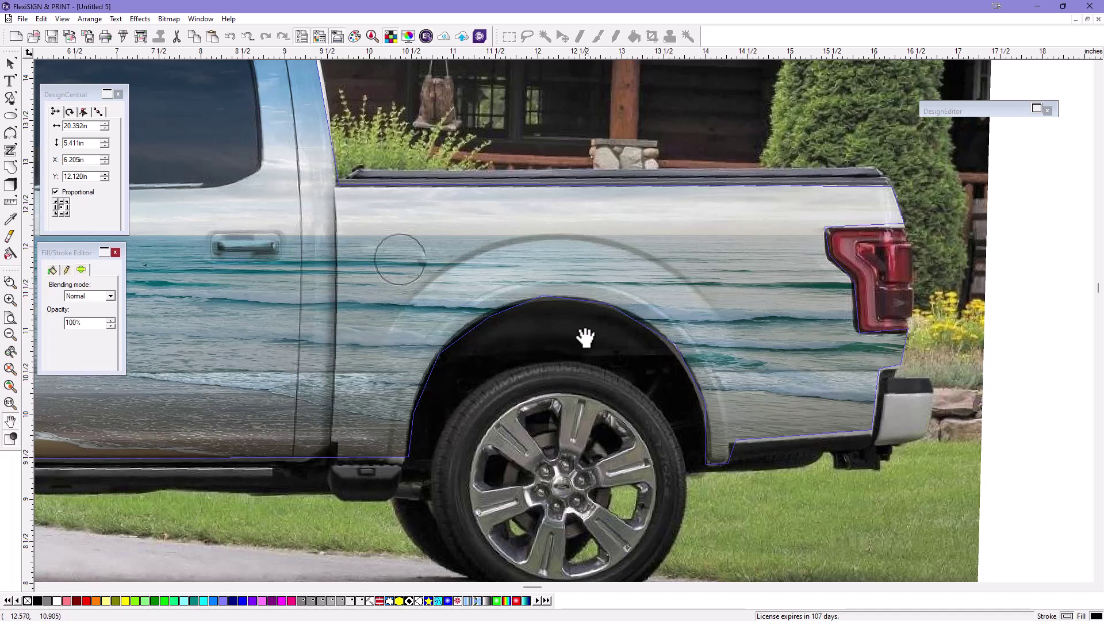
click(10, 134)
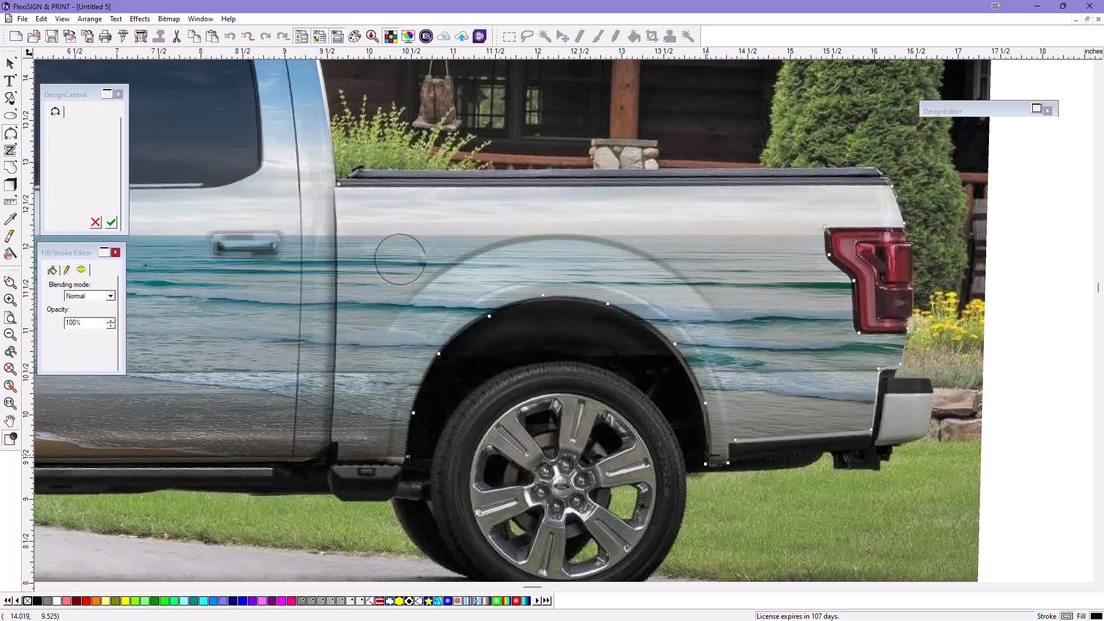
click(706, 458)
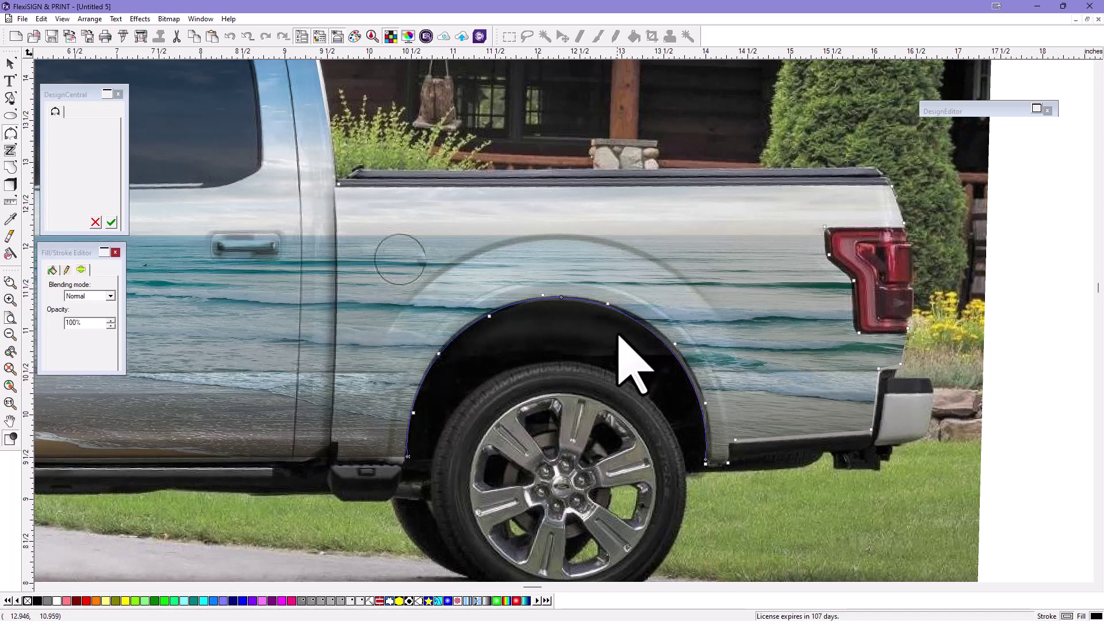
click(110, 222)
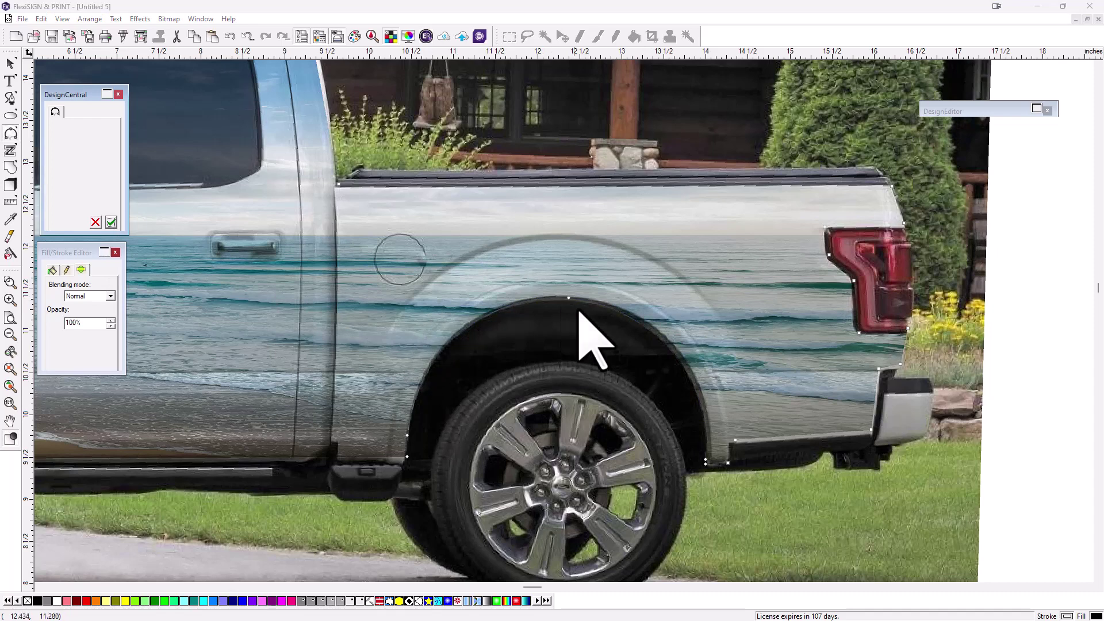
scroll(305, 342, up, 3)
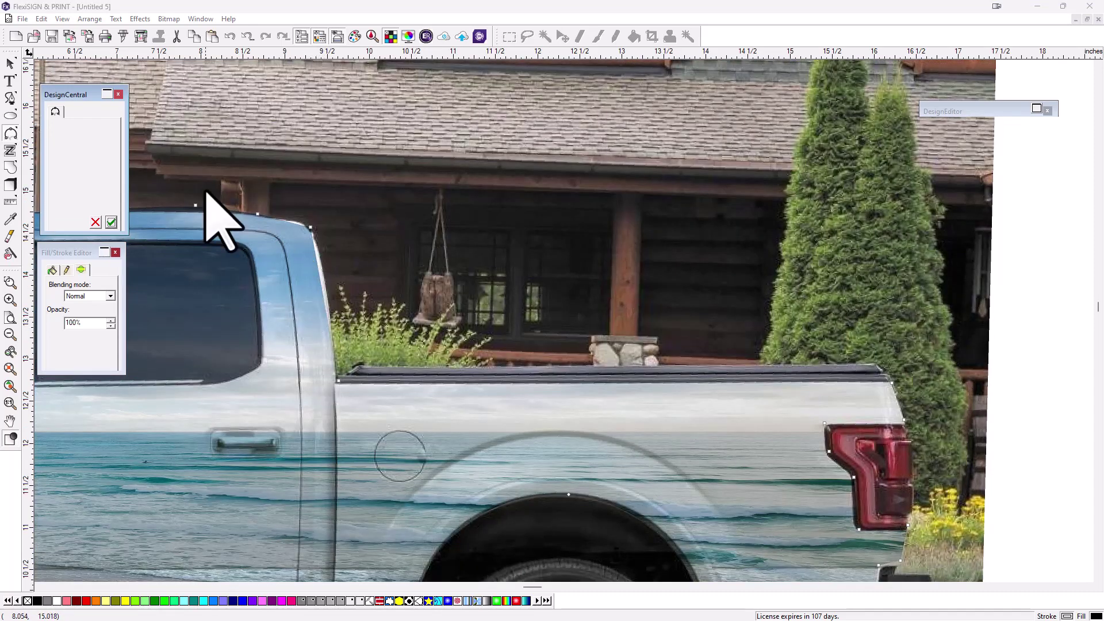
Refit the wrap segment at the cab's rear corner from the bed's front edge up the cab edge, and apply it
click(12, 134)
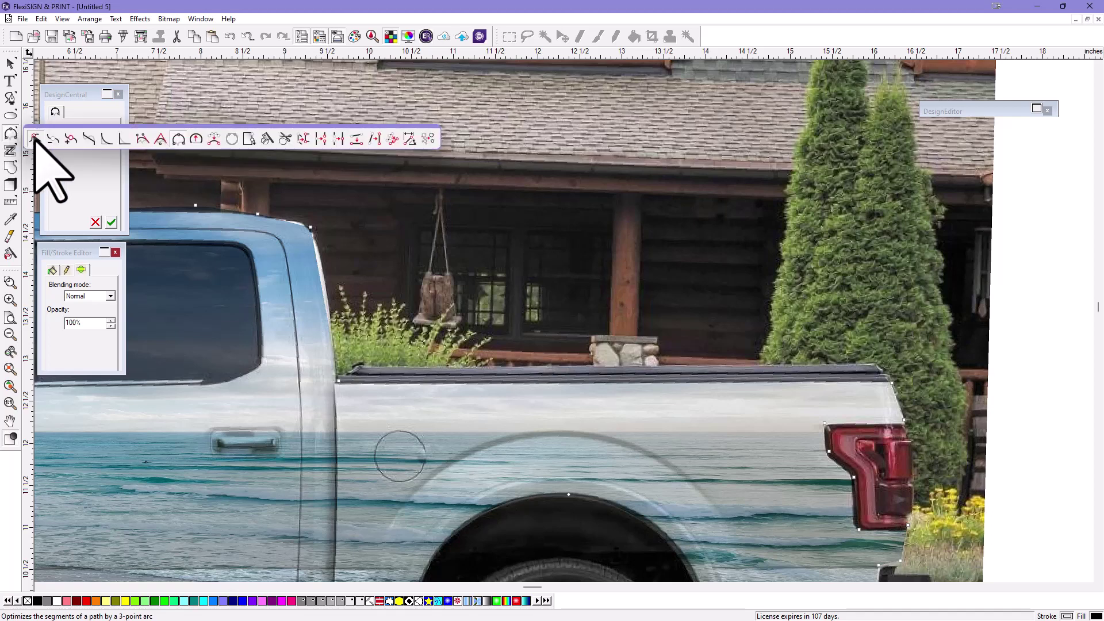
click(34, 138)
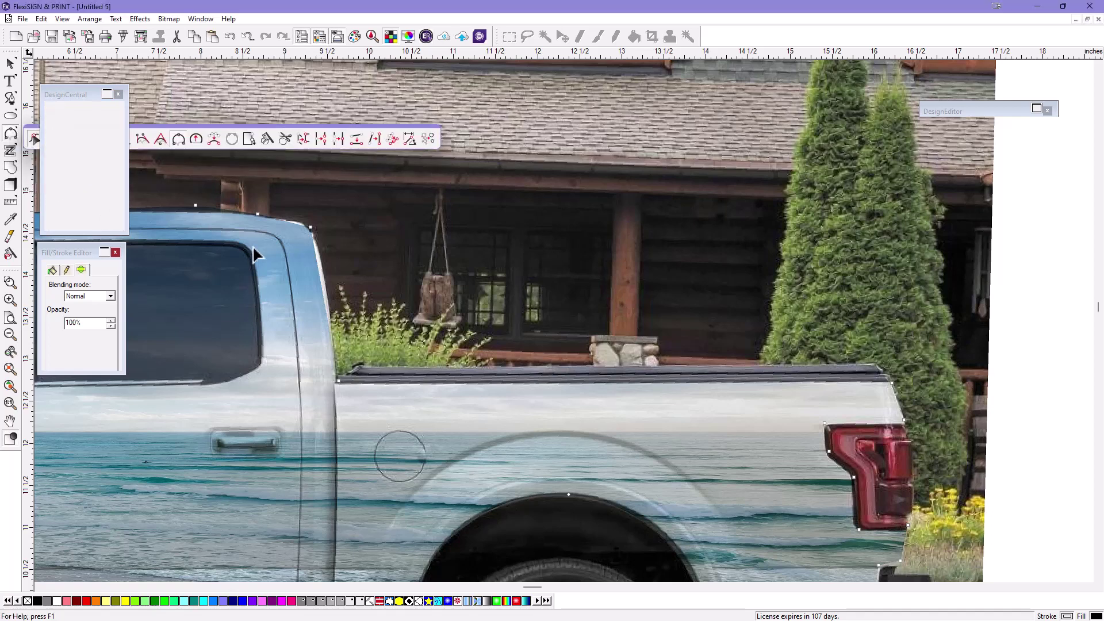
click(324, 290)
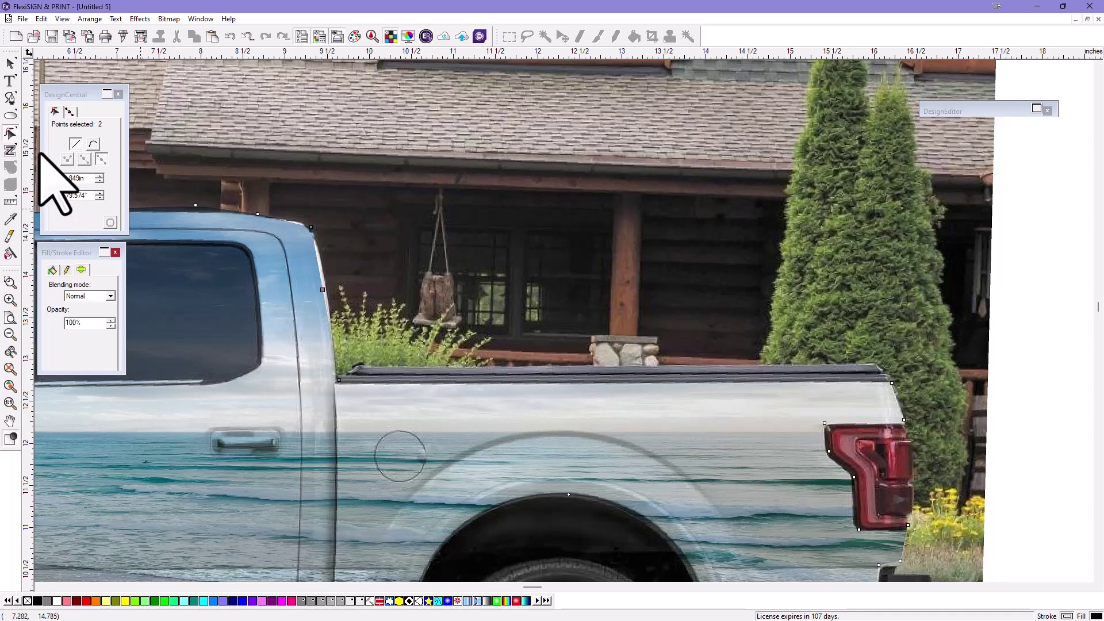
click(11, 133)
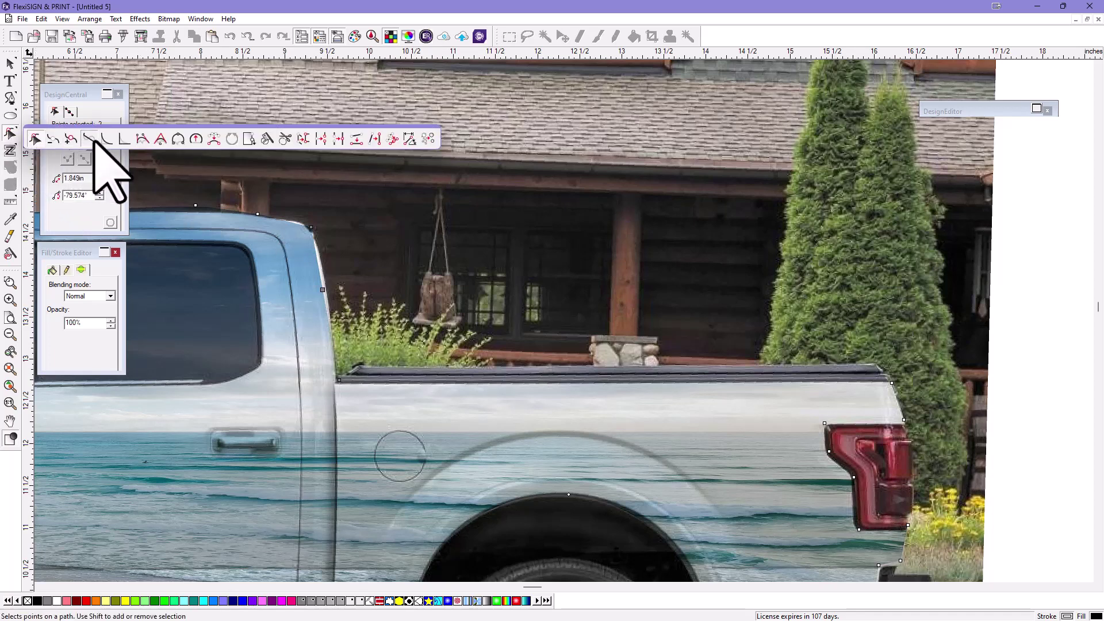
click(143, 139)
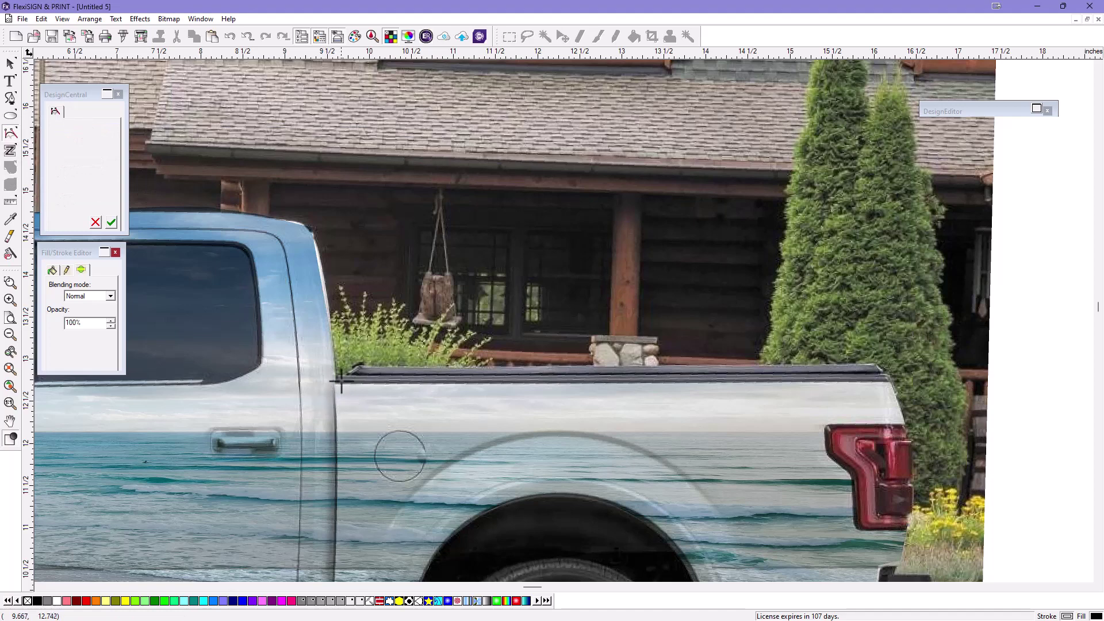
click(337, 379)
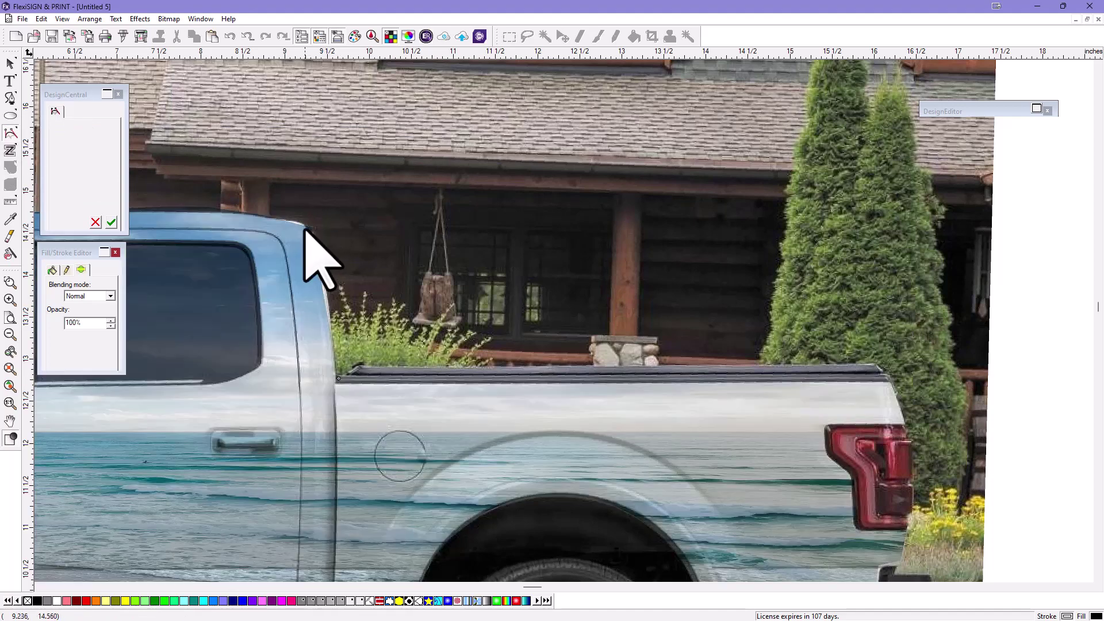
click(308, 229)
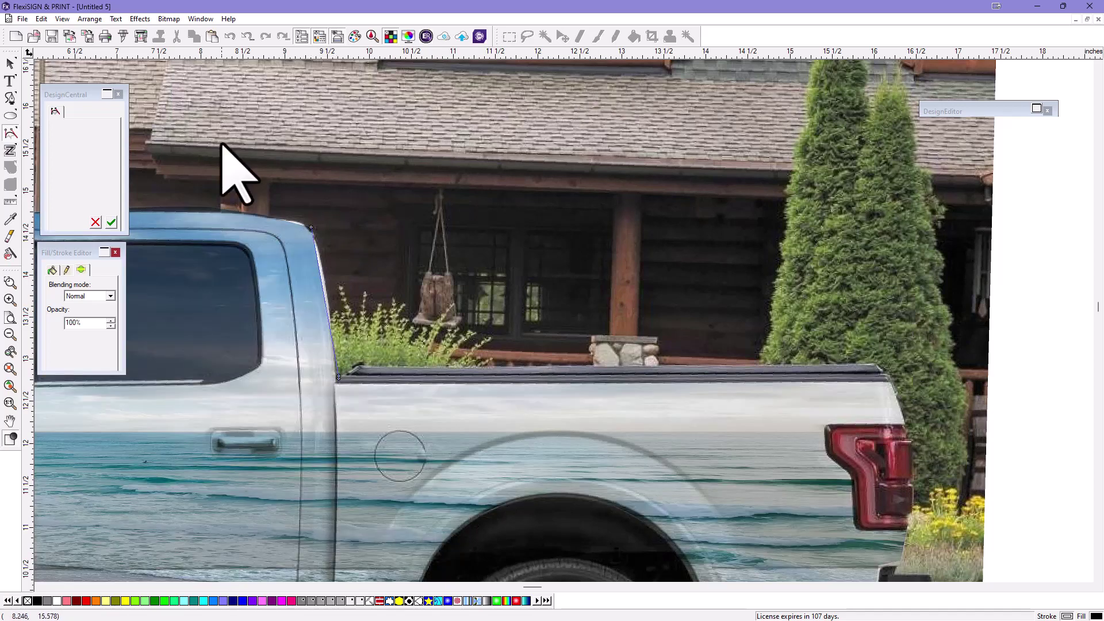
click(111, 222)
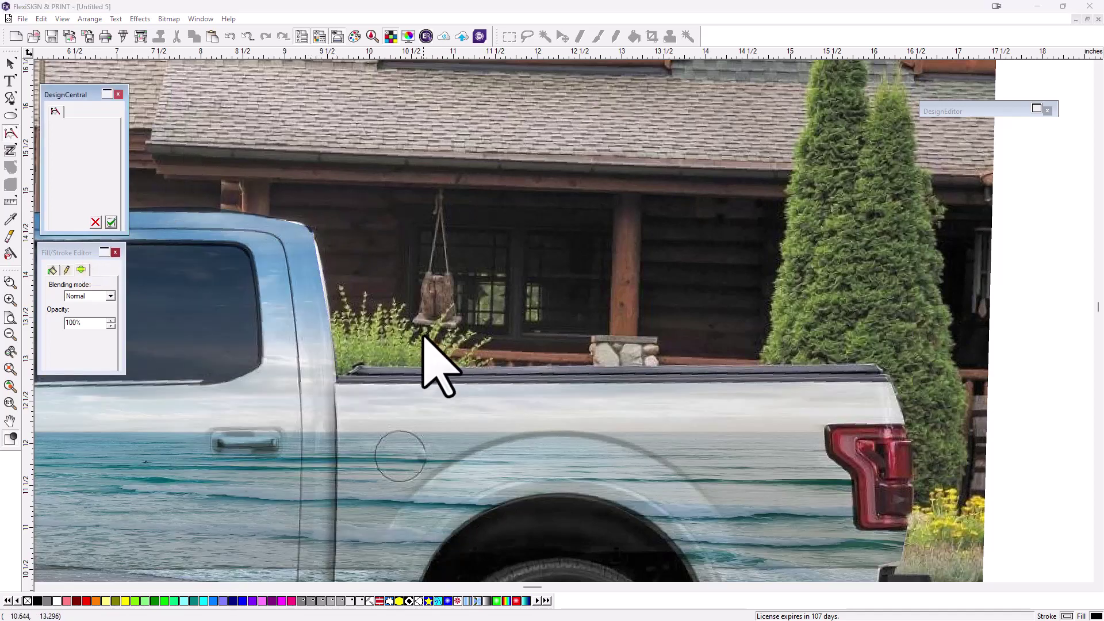
Deselect the sea wrap and check the reshaped outline
click(321, 280)
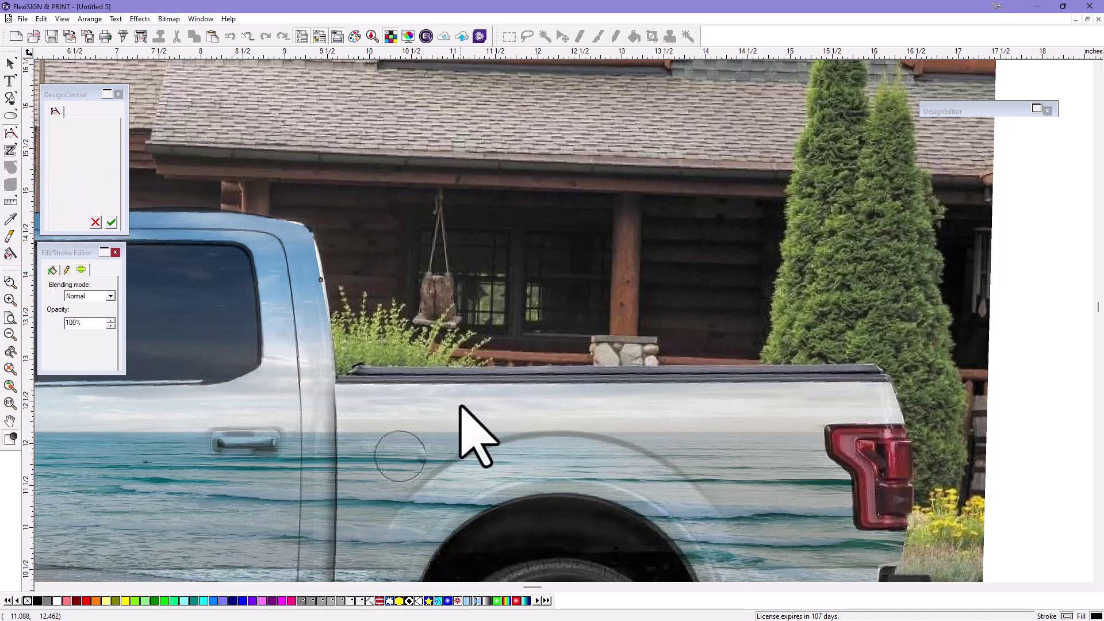
scroll(327, 307, down, 5)
scroll(326, 306, up, 5)
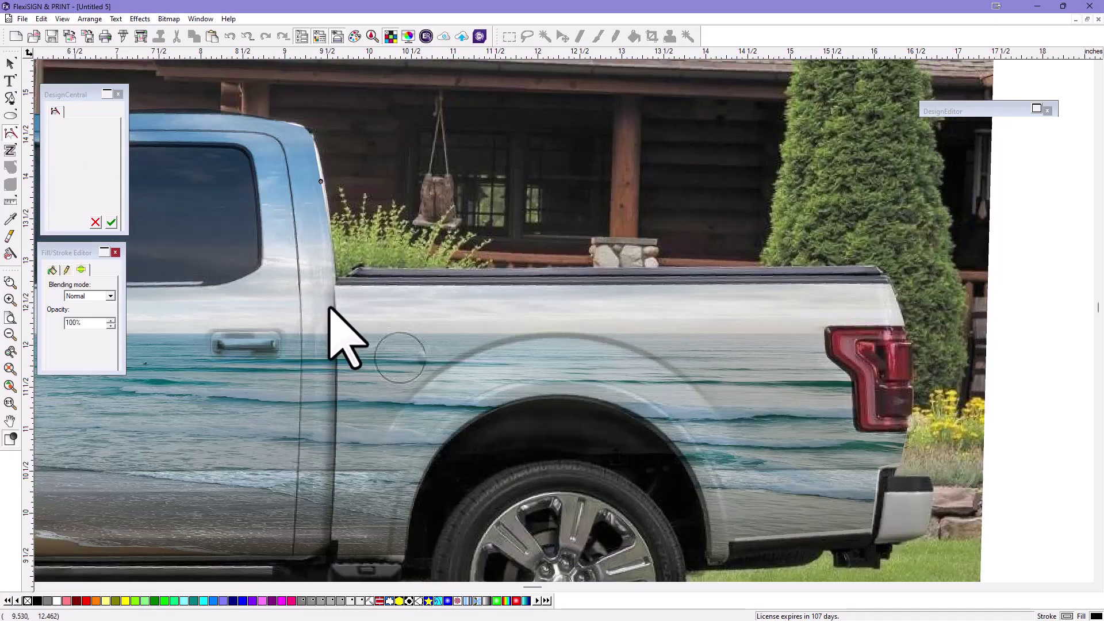
Marquee-select the side-view truck photo, zoom to it, then select its beach wrap
click(10, 385)
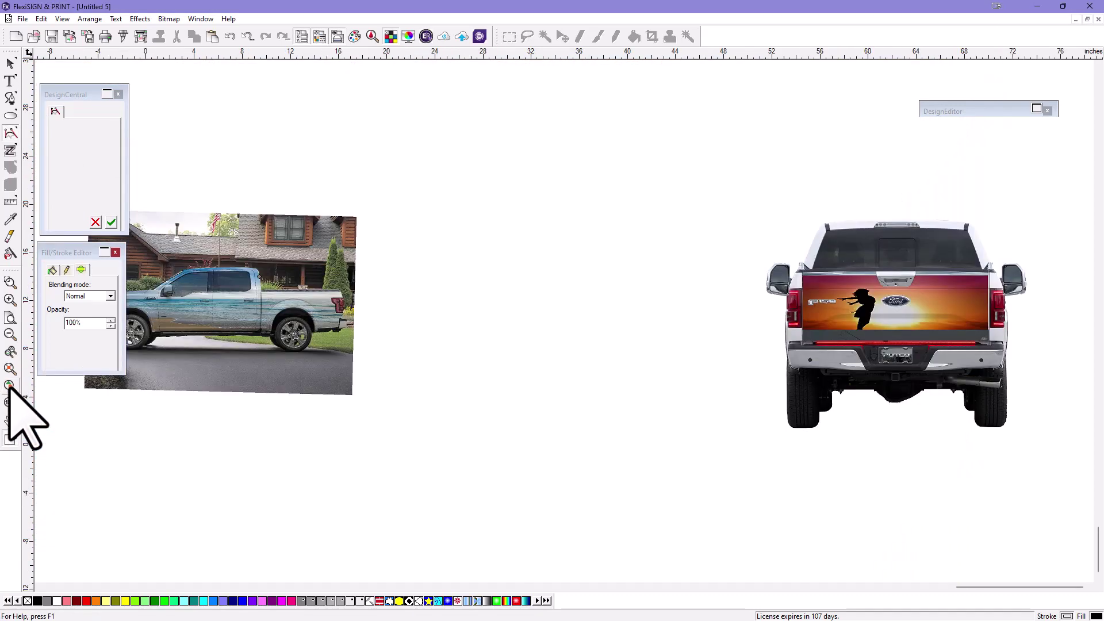
click(72, 91)
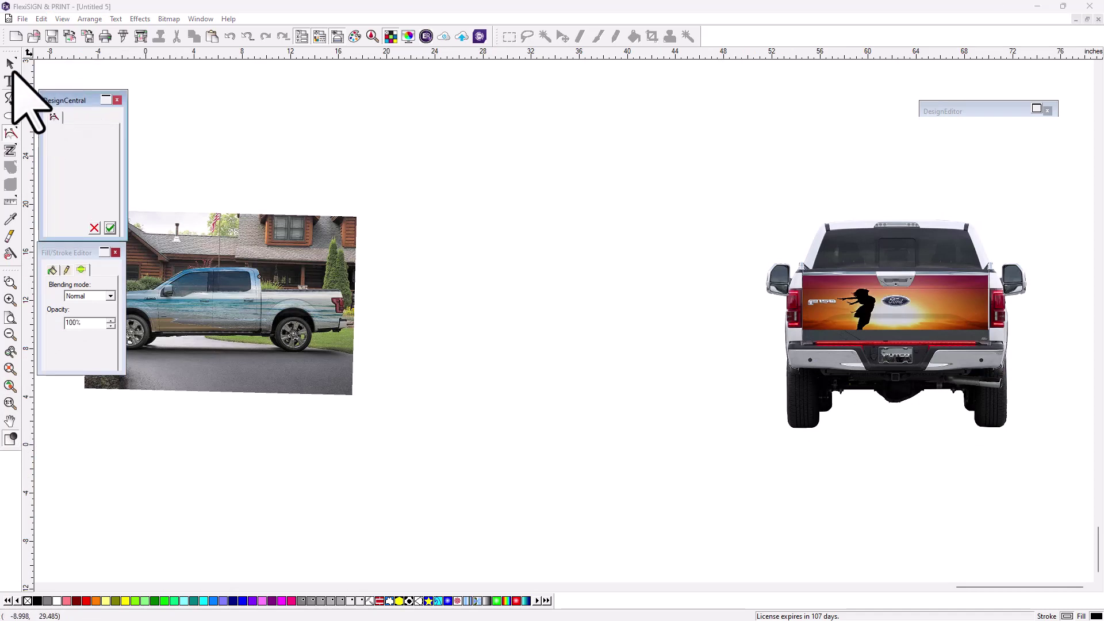
click(11, 63)
drag(410, 196, 255, 353)
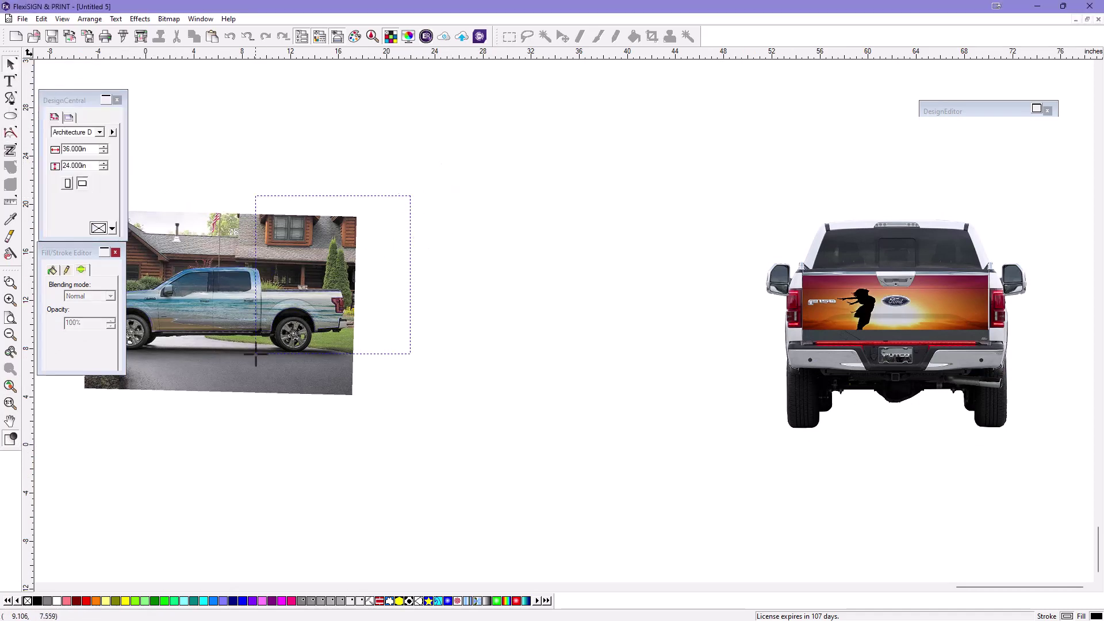
drag(74, 402, 74, 403)
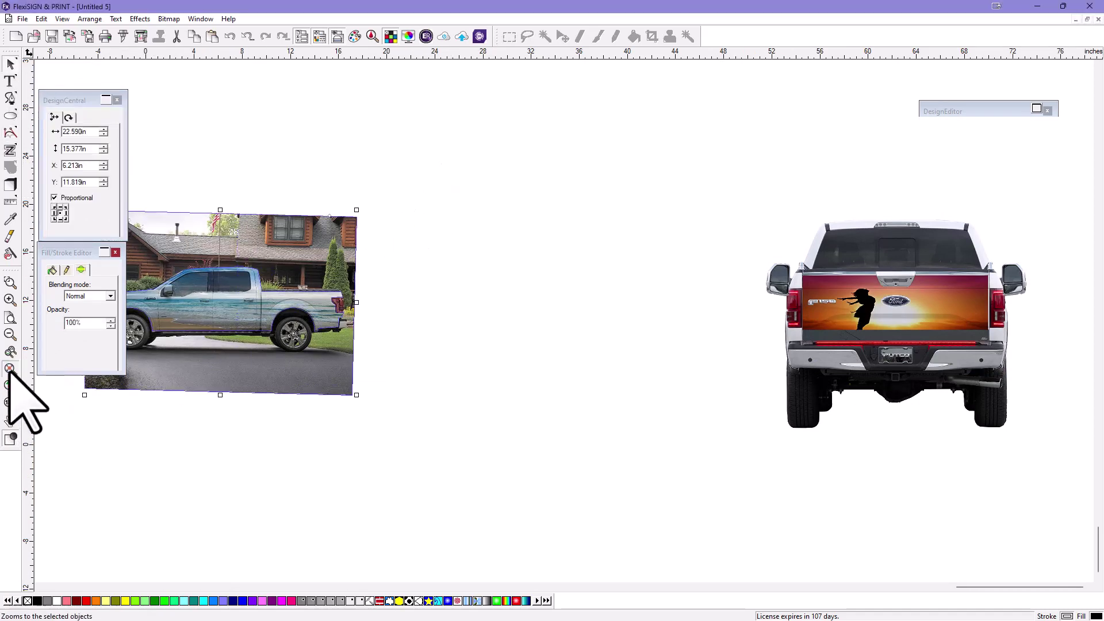
click(10, 368)
click(119, 425)
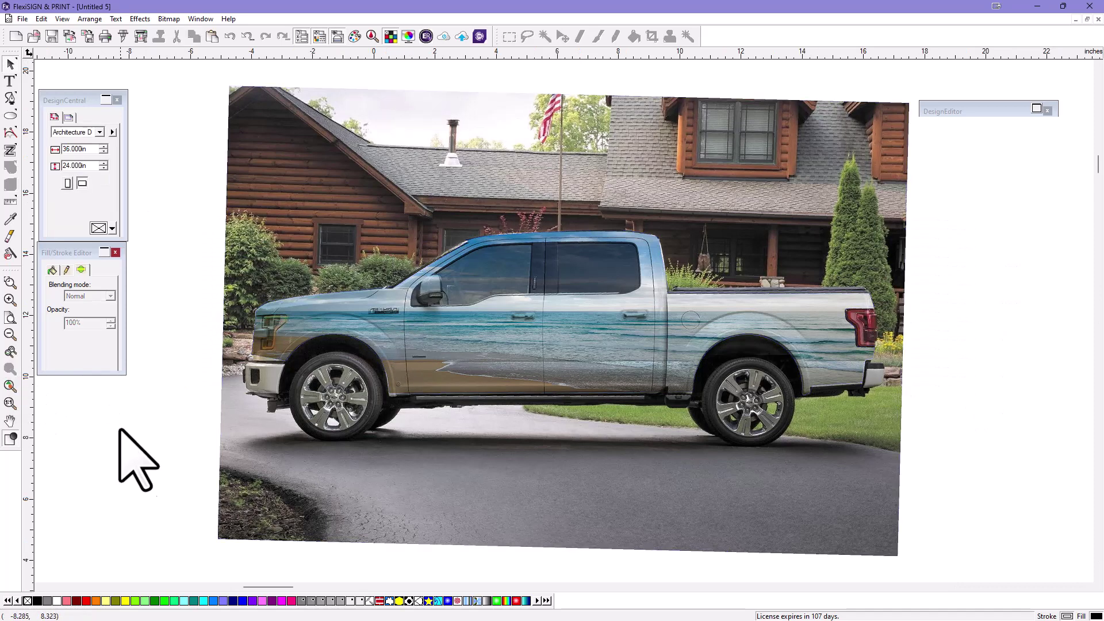
click(533, 335)
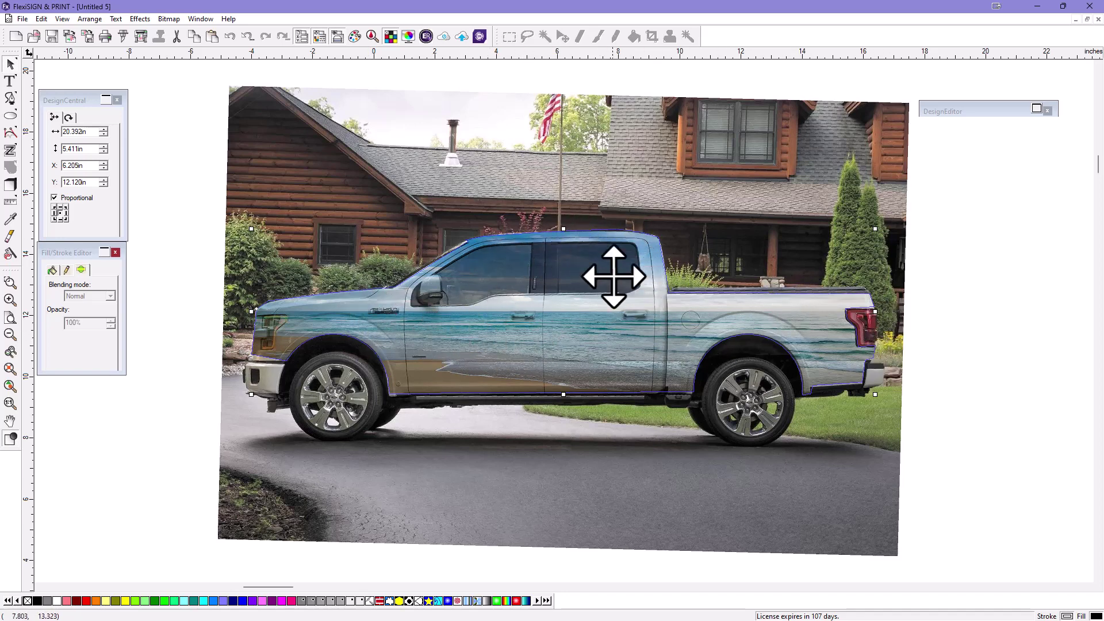
Copy the beach wrap and Paste Over it onto the side-view truck
right_click(511, 327)
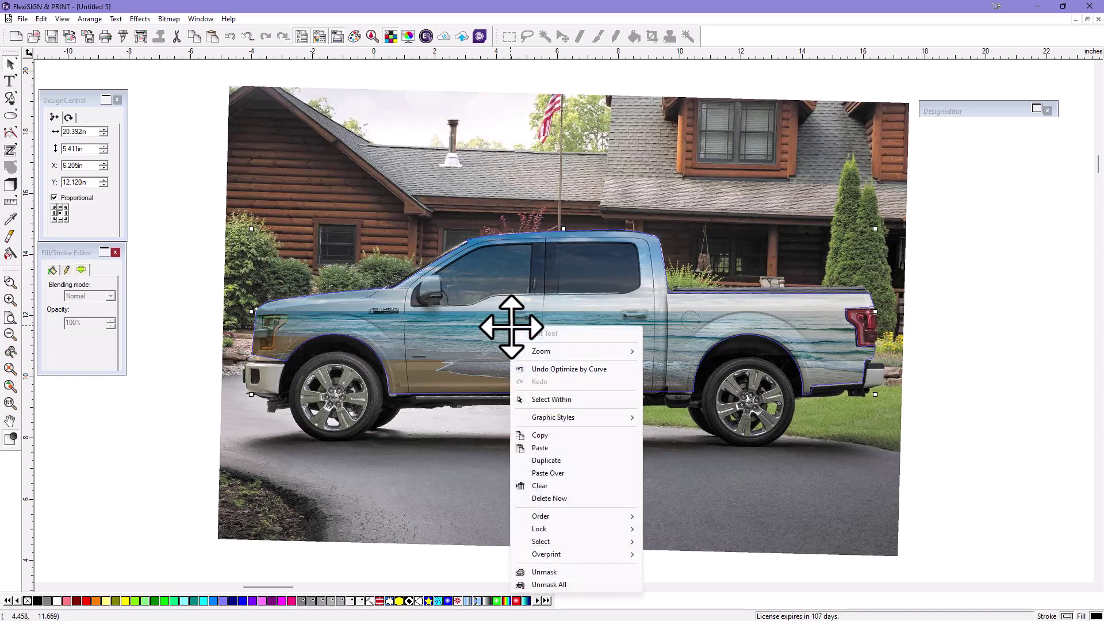
click(564, 436)
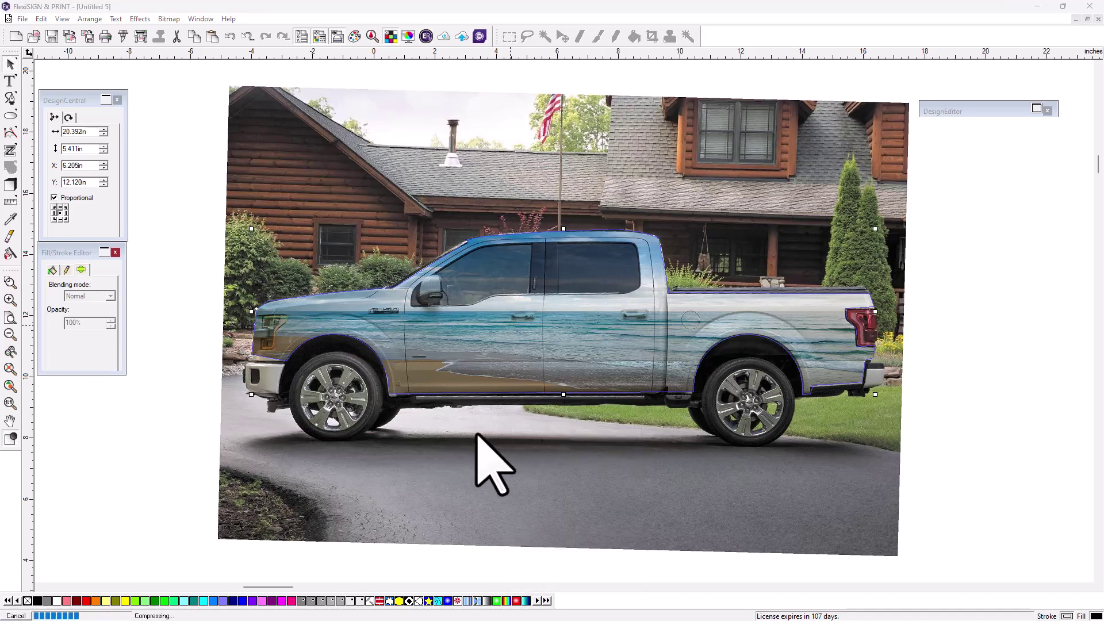
click(177, 349)
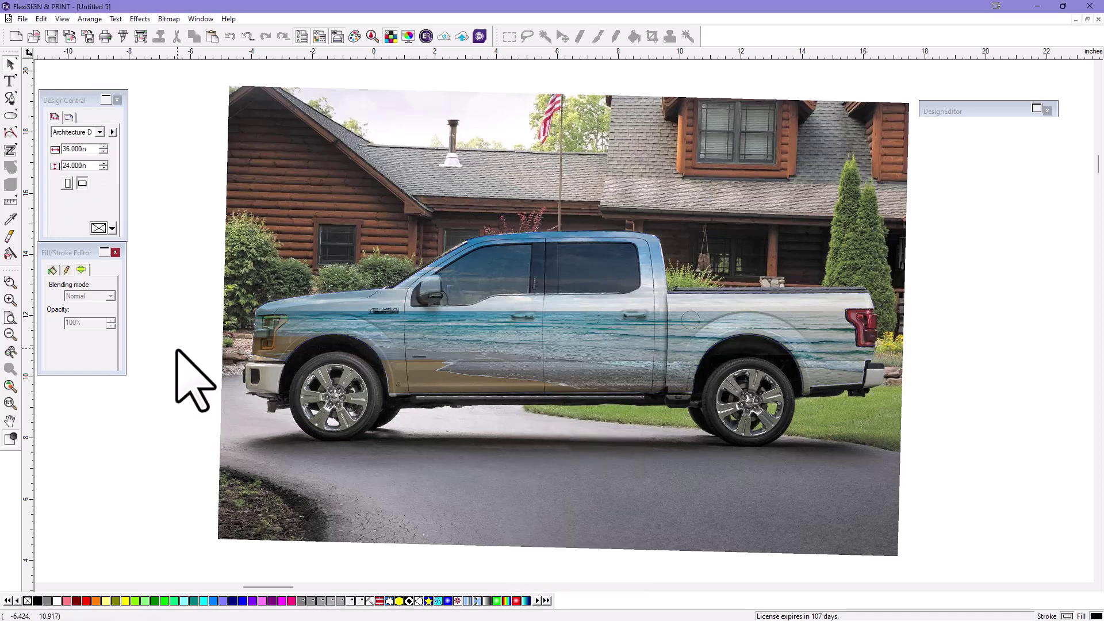
right_click(177, 349)
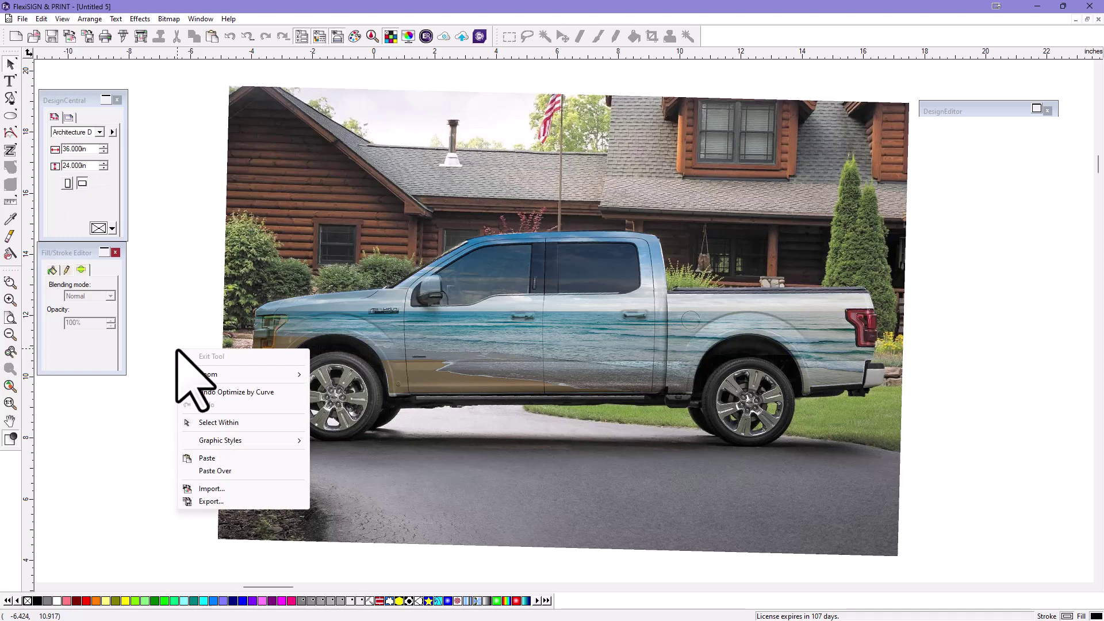
click(215, 470)
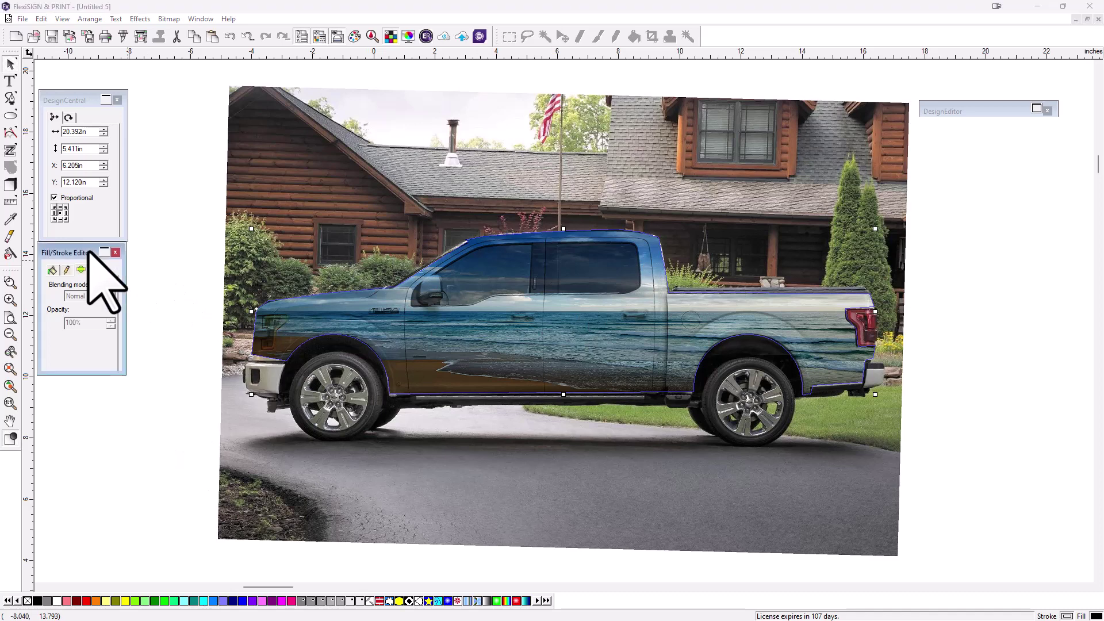
drag(89, 252, 101, 260)
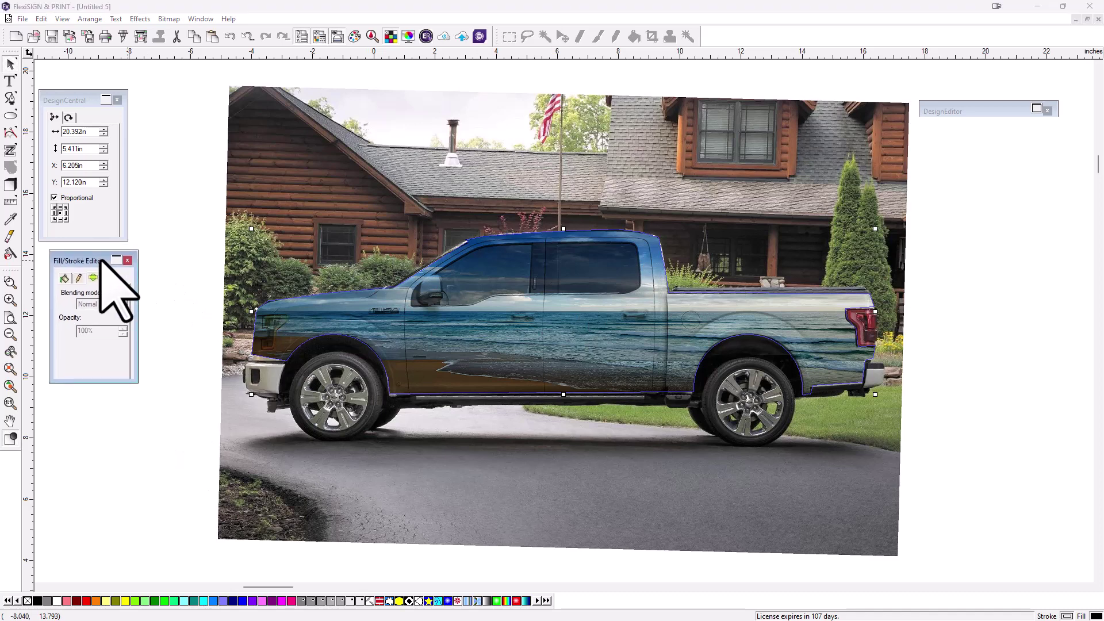
Select the top beach wrap copy within the grouped wrap objects
right_click(172, 143)
click(197, 211)
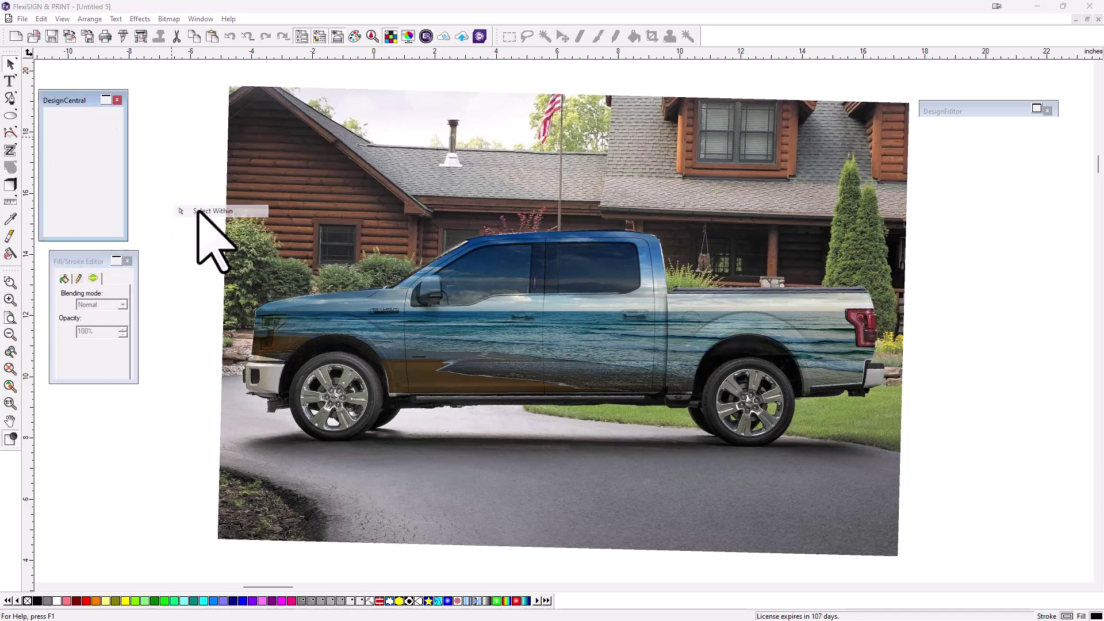
click(472, 341)
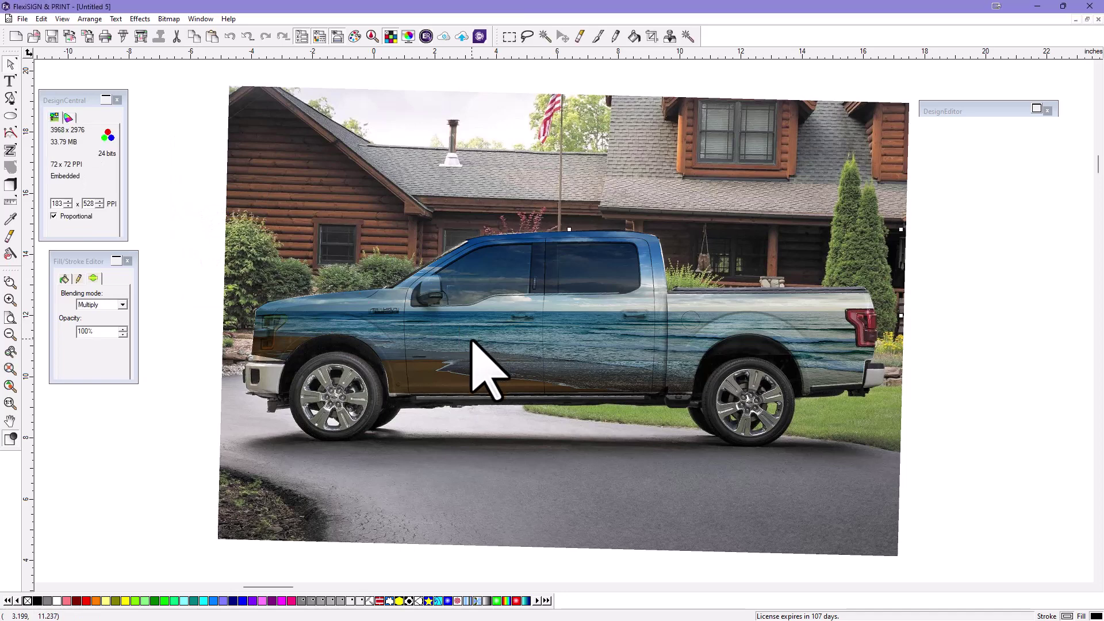
Preview Darken, Lighten, Hue, Color and Multiply blends, then set Overlay blending at 100% opacity
click(118, 305)
click(108, 315)
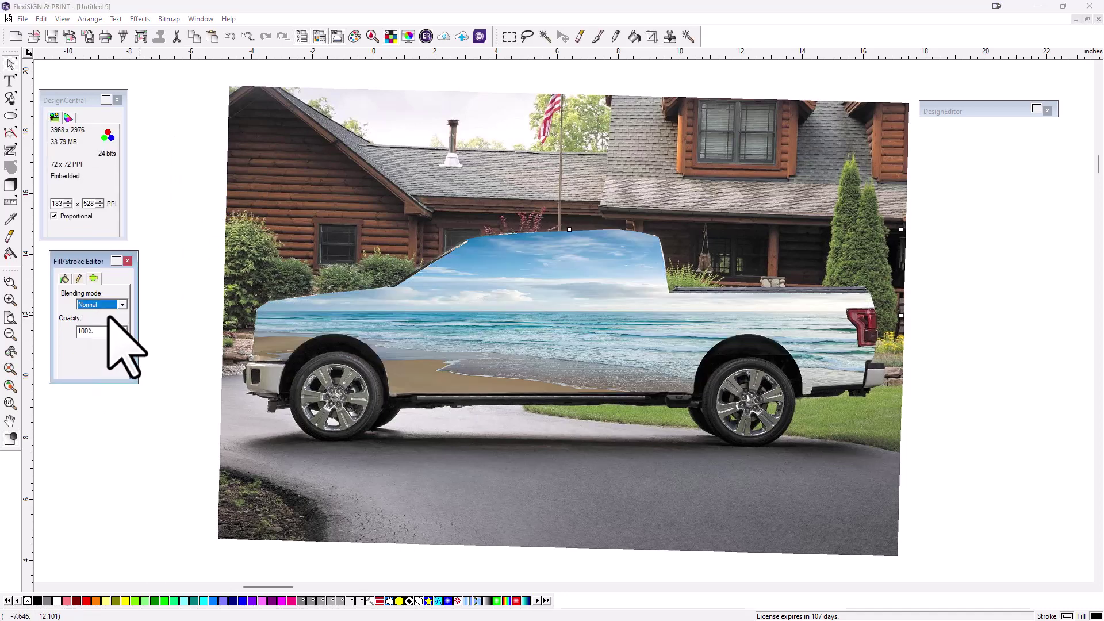
key(Down)
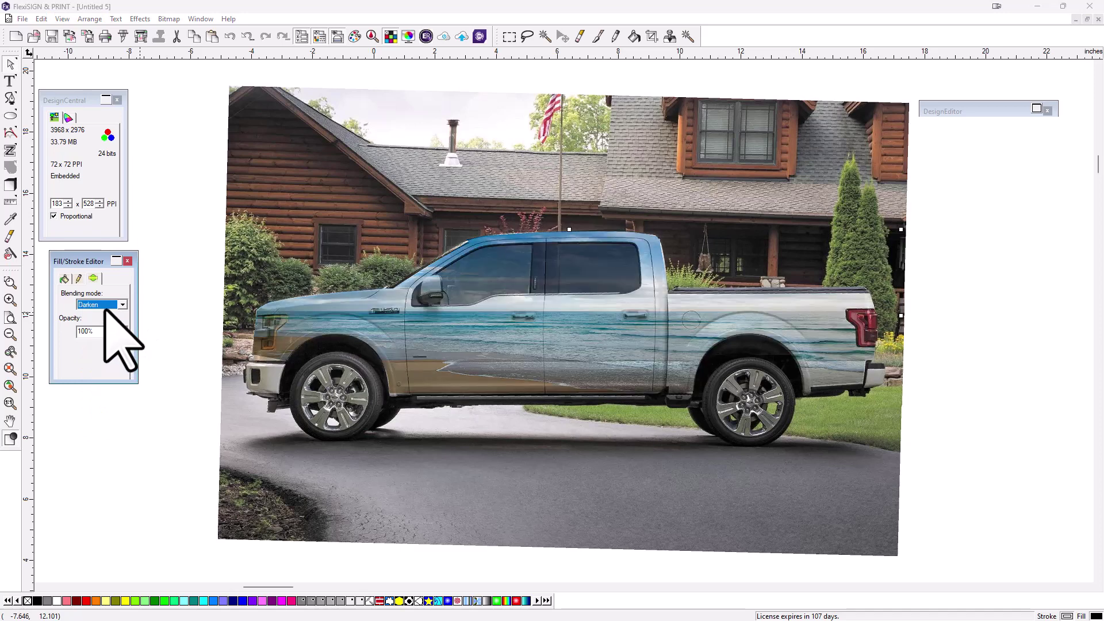
key(Down)
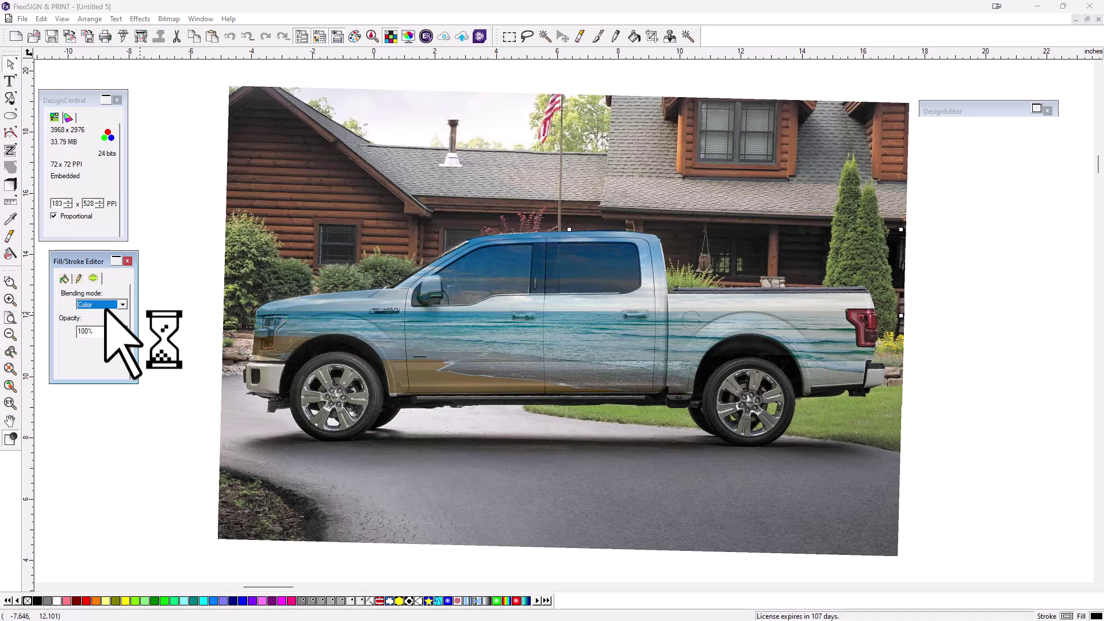
key(Up)
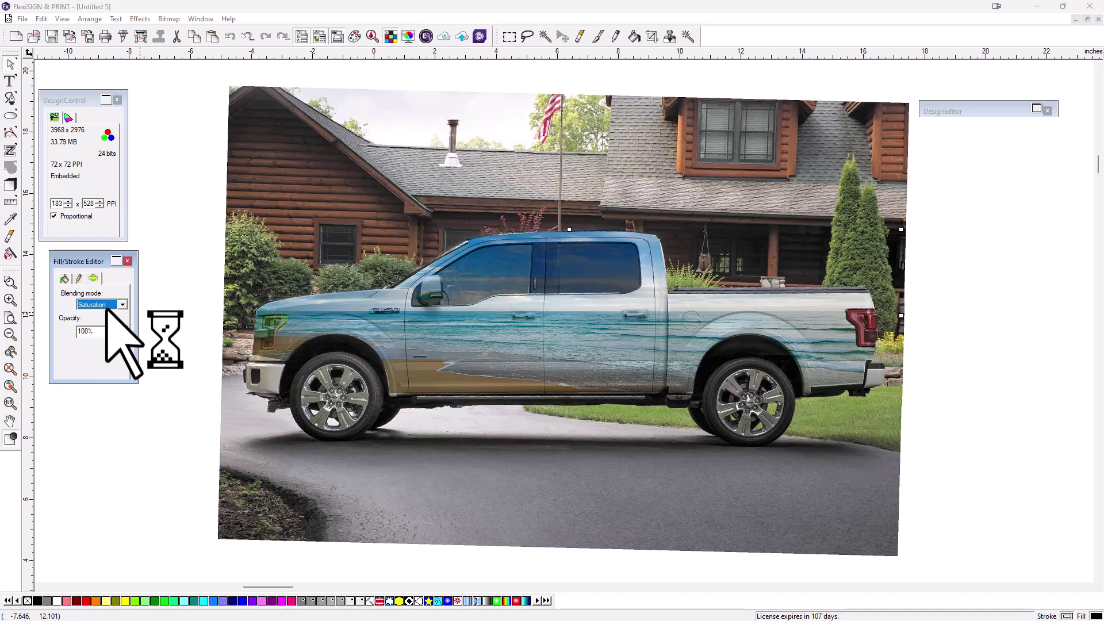
key(Down)
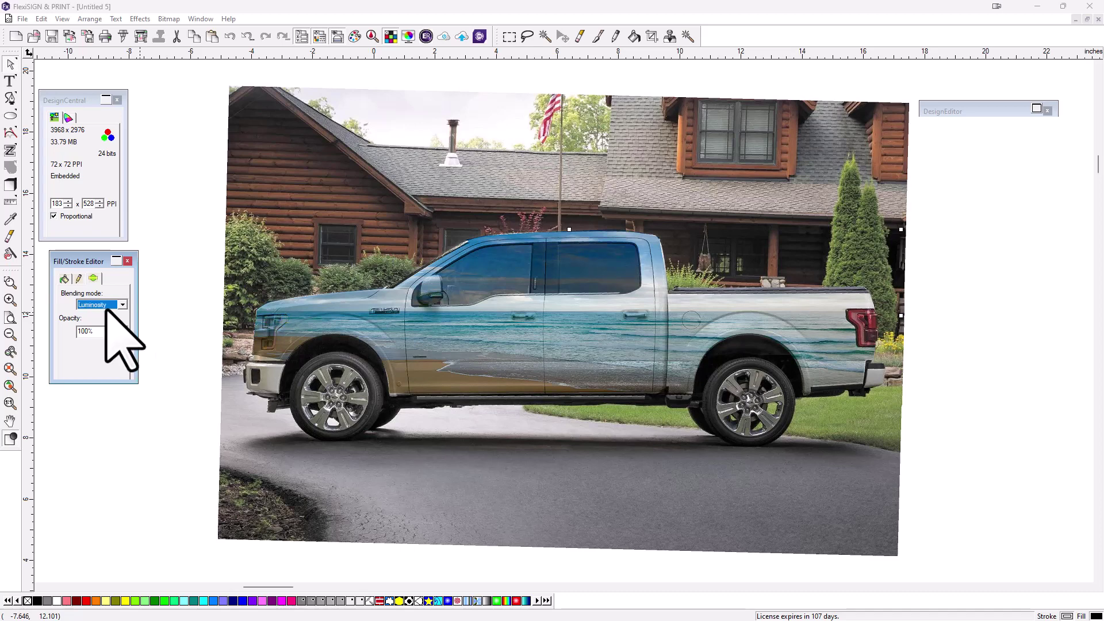
key(Down)
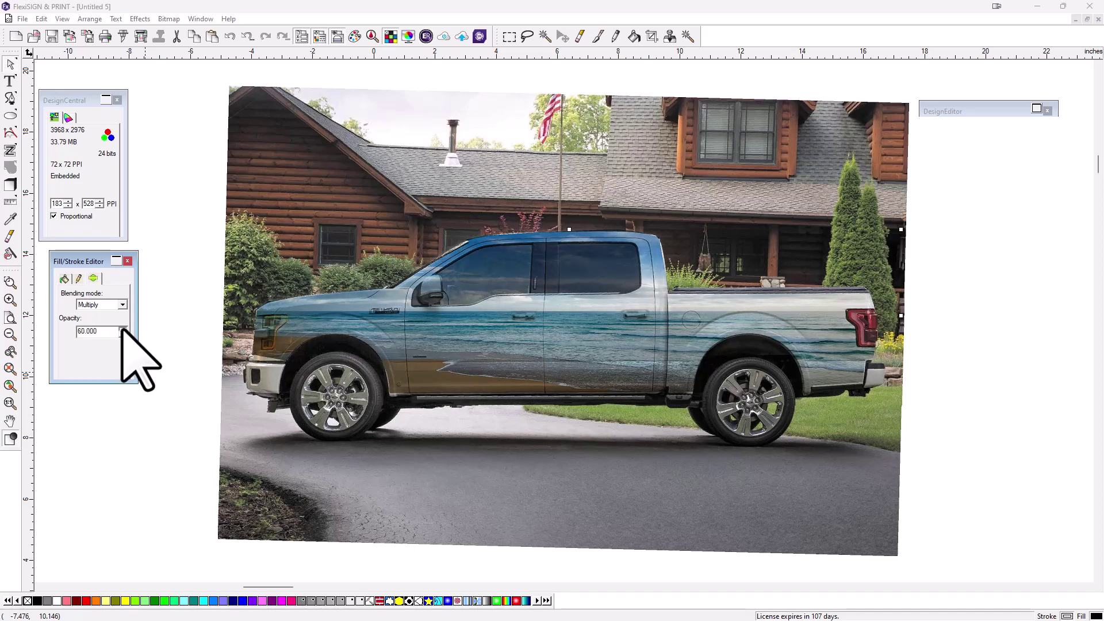
click(123, 330)
click(122, 304)
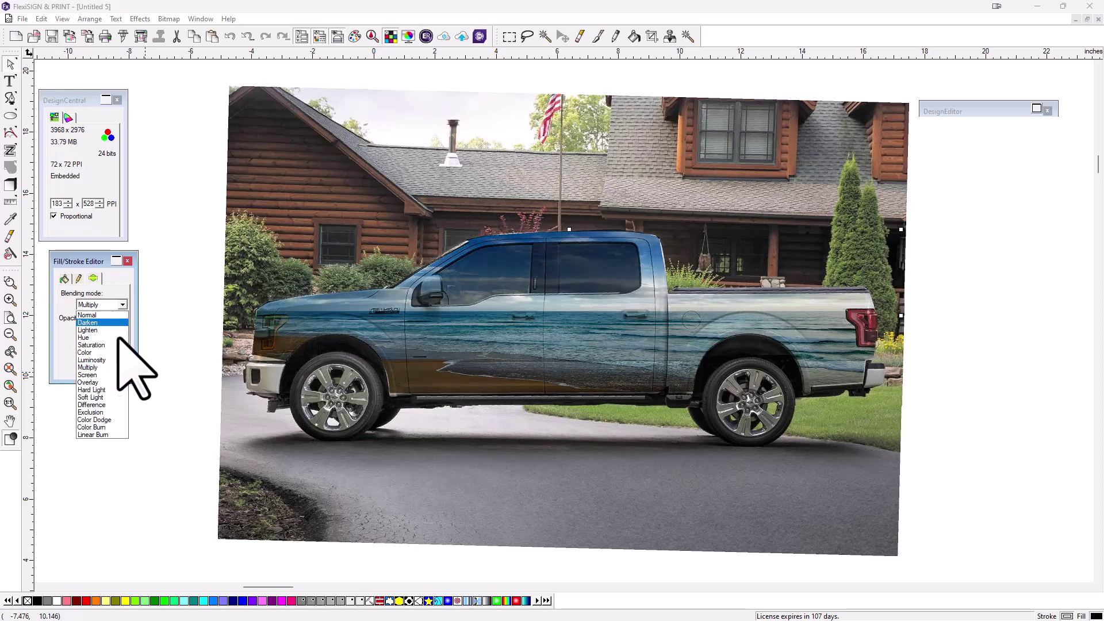
click(109, 382)
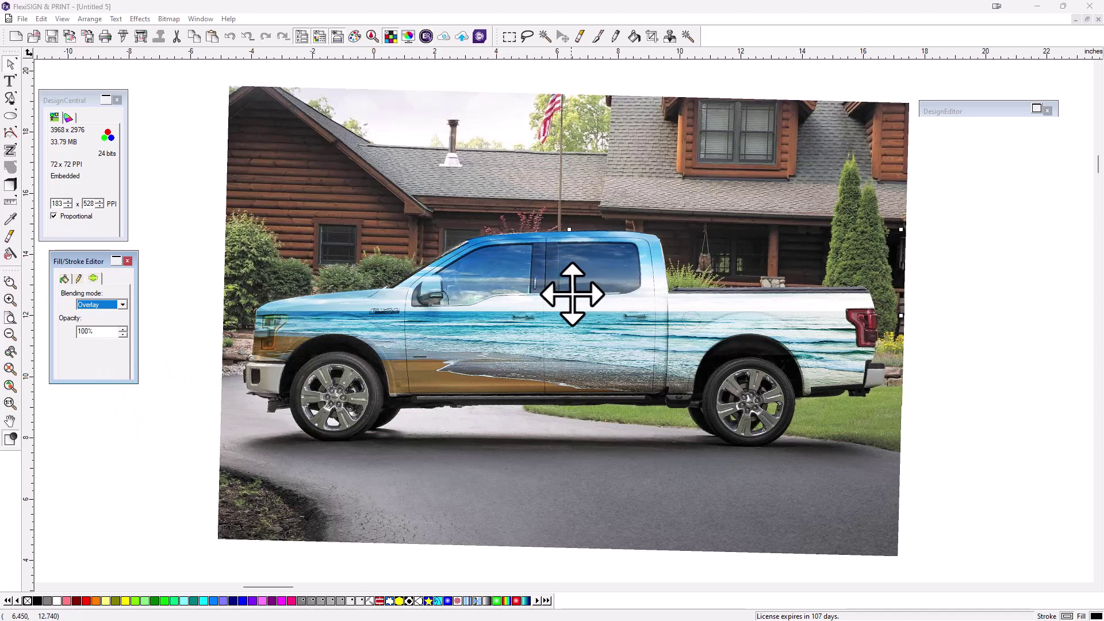
Zoom out to both trucks, expand the Layers list and activate Tailgate, keeping its name
click(10, 370)
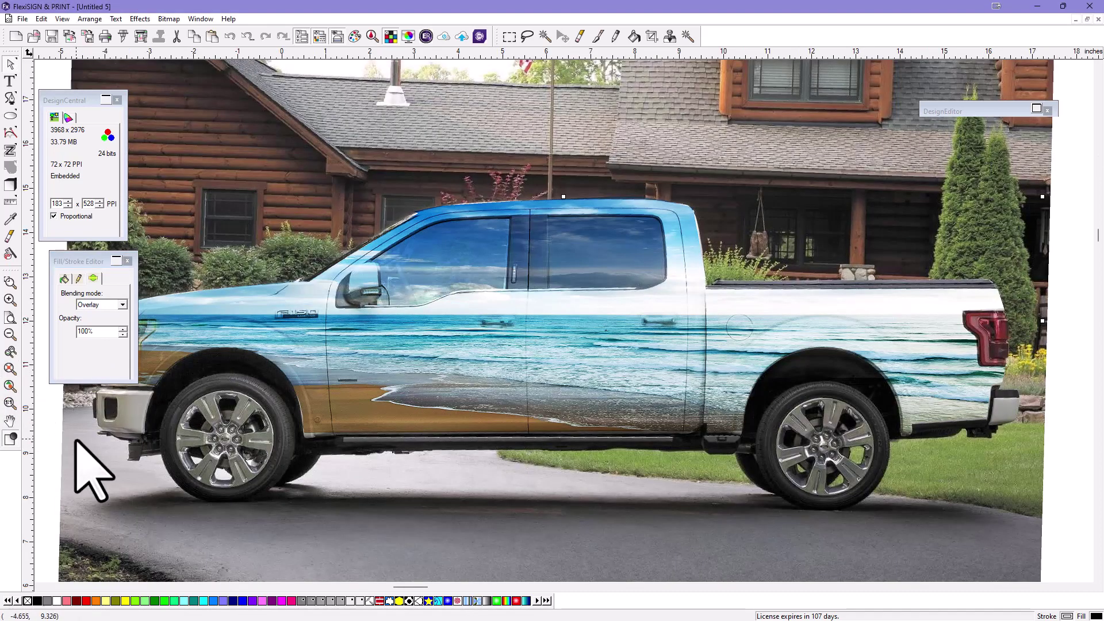
click(10, 386)
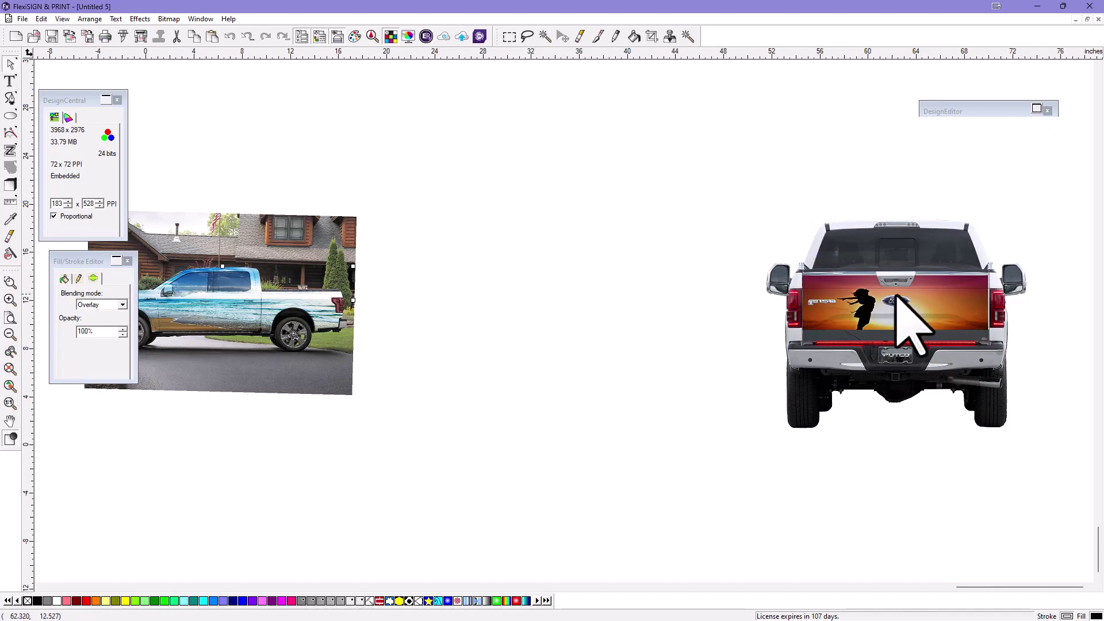
click(68, 117)
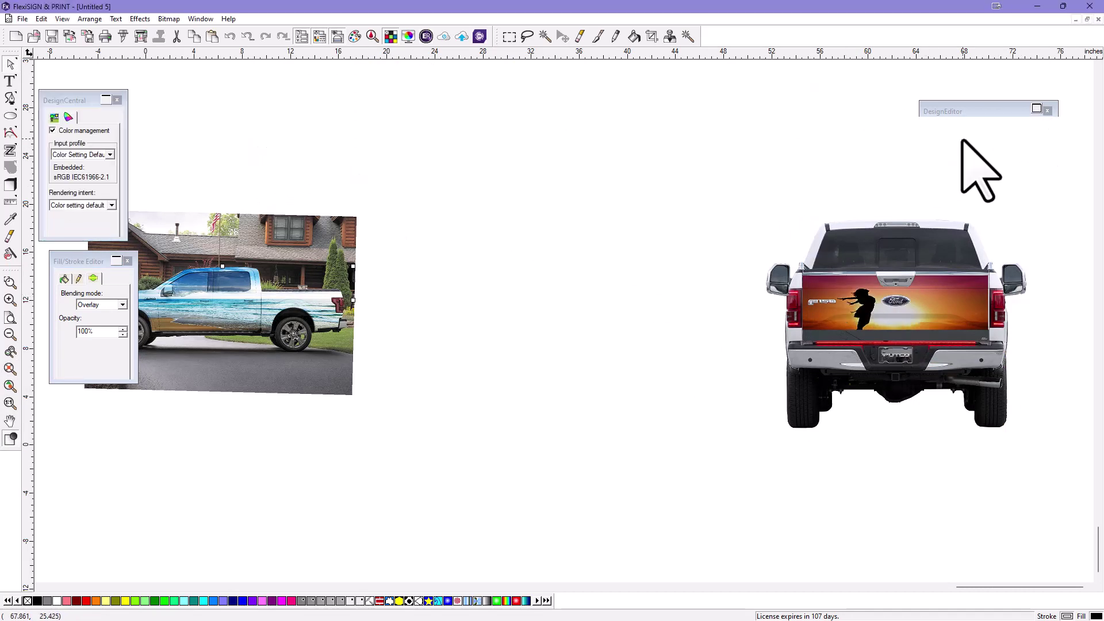
drag(961, 109, 661, 117)
click(736, 115)
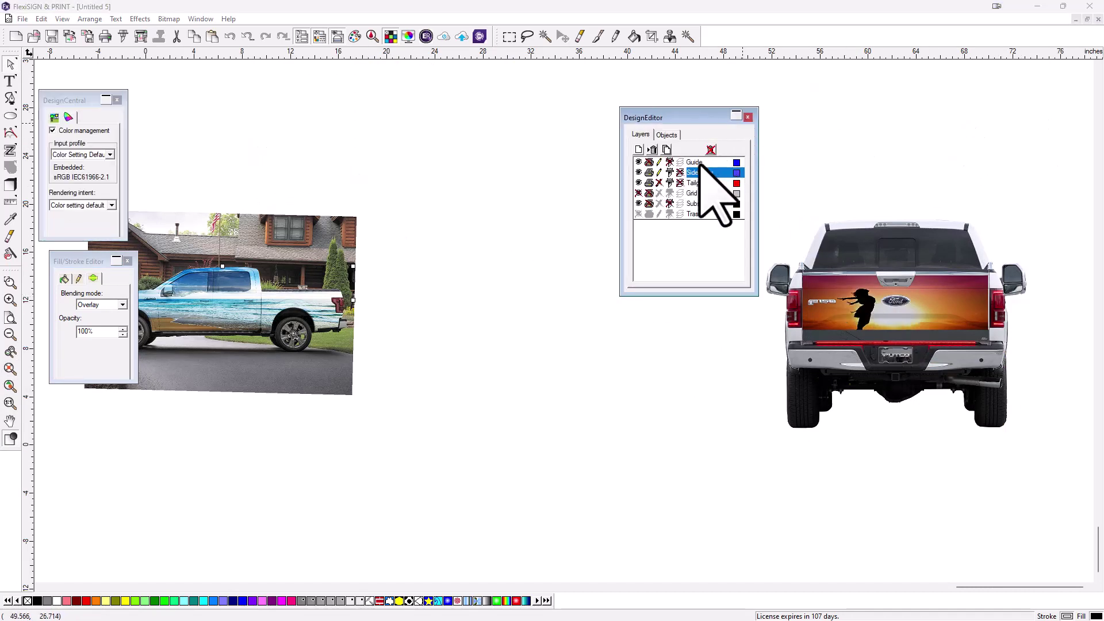
click(699, 183)
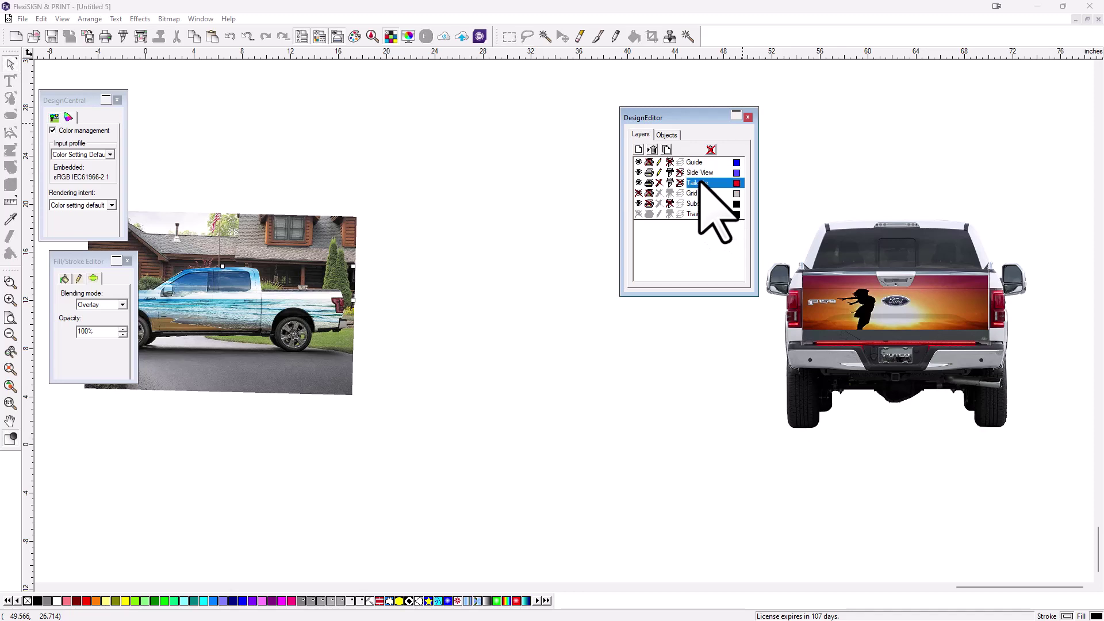
click(882, 316)
click(702, 184)
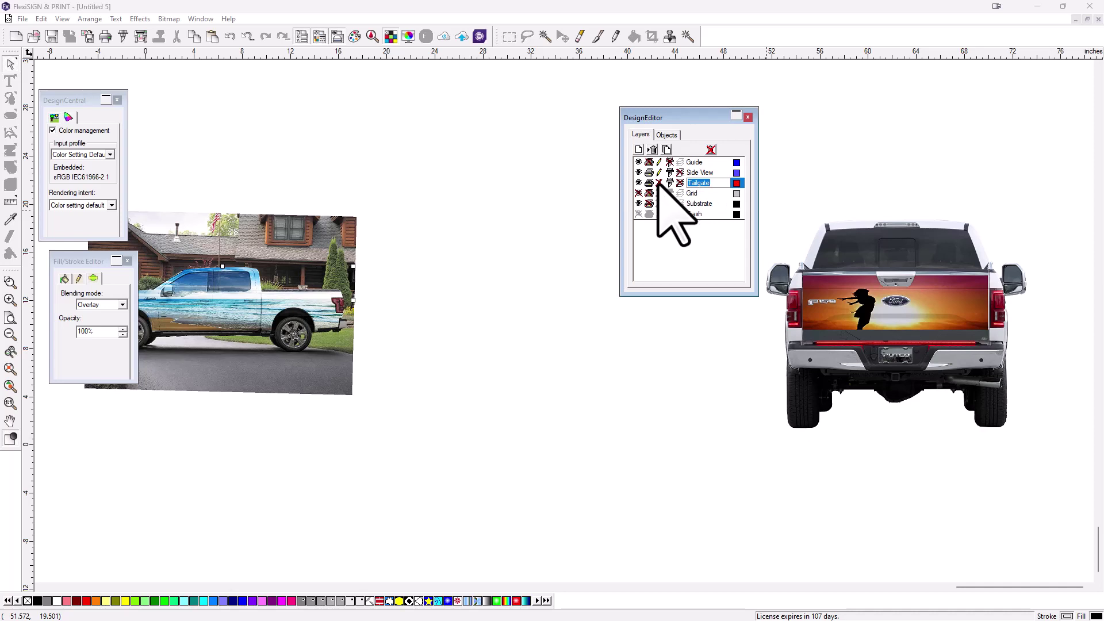
click(688, 405)
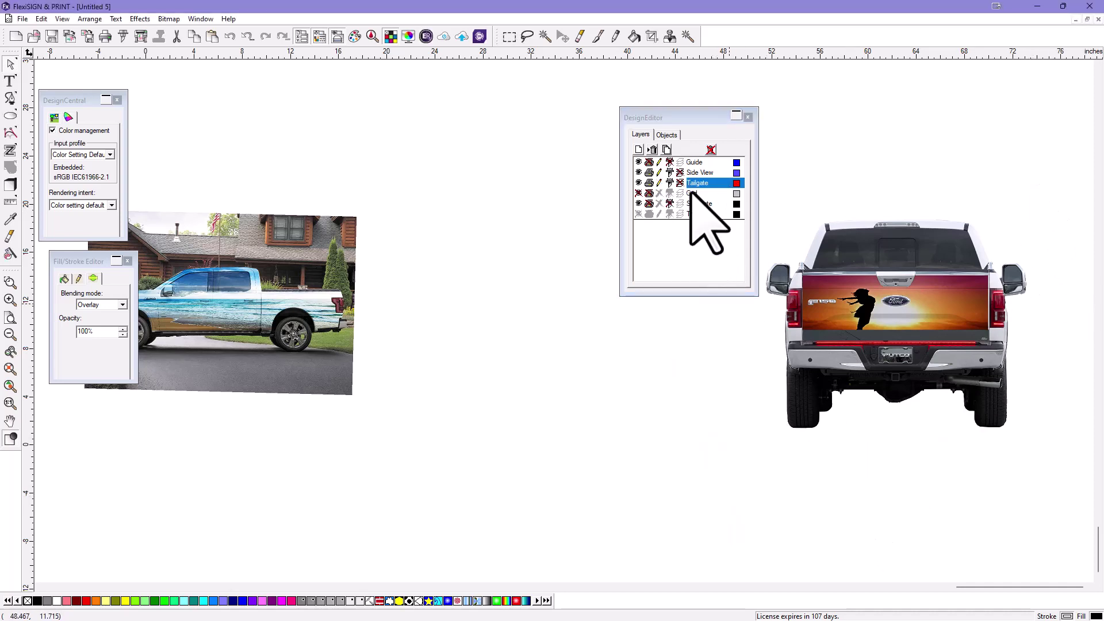
Marquee-select the rear-view tailgate truck and drag it beside the side-view truck
click(10, 64)
click(36, 69)
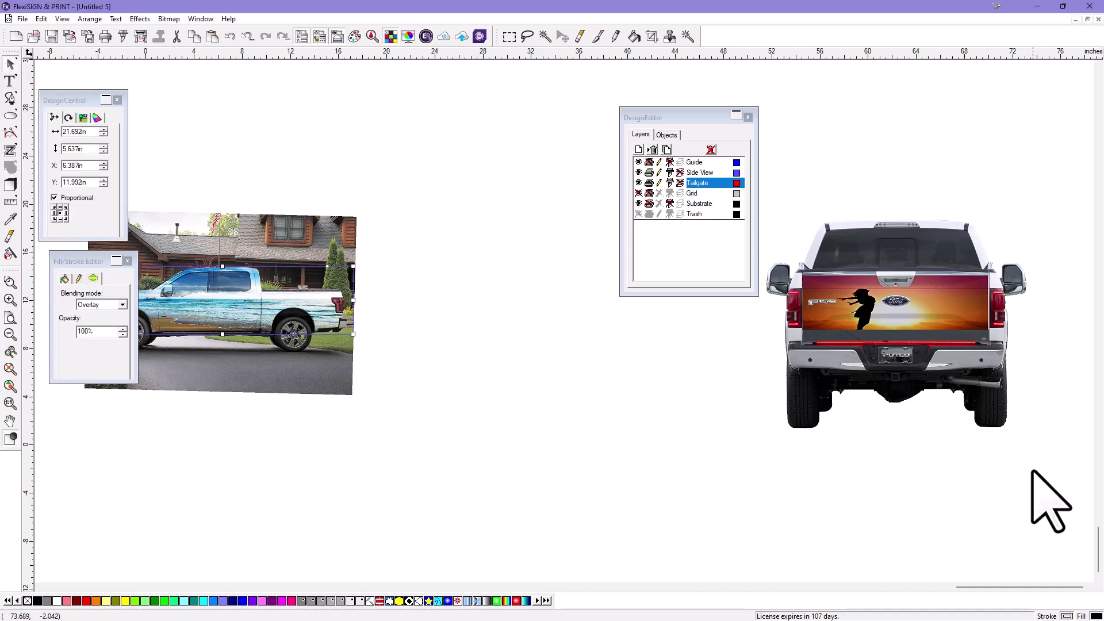
drag(1030, 468, 805, 173)
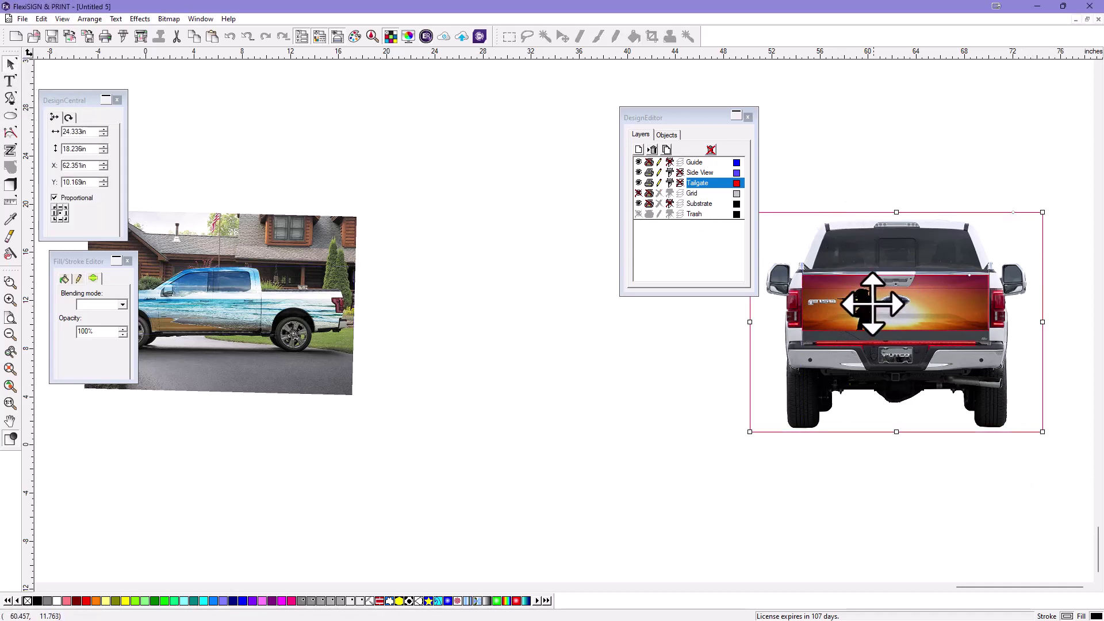
drag(868, 302, 481, 278)
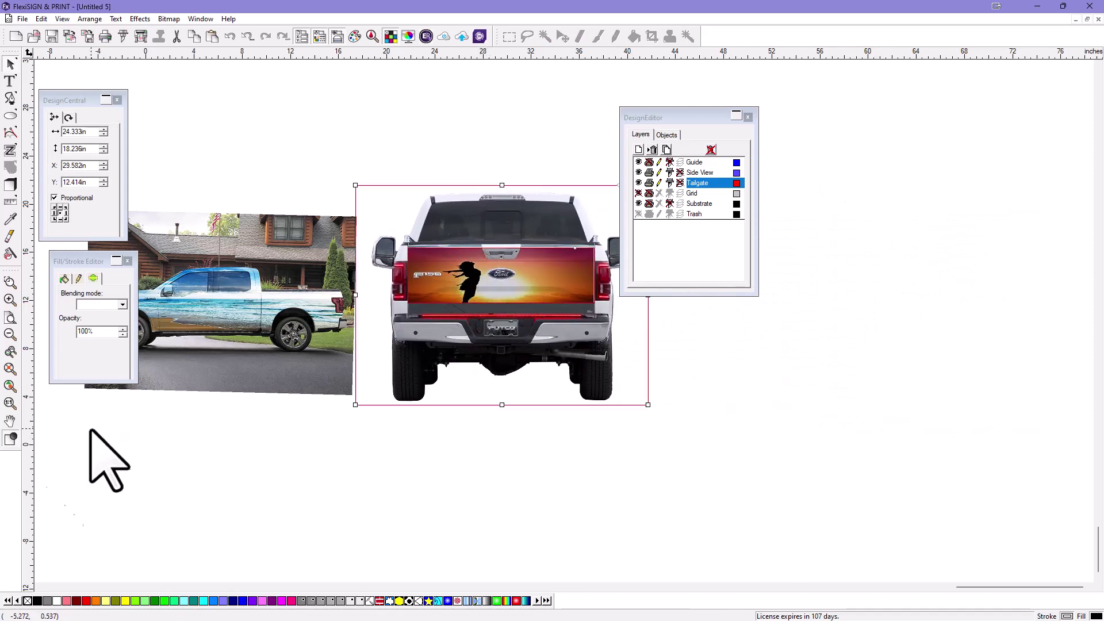
click(10, 386)
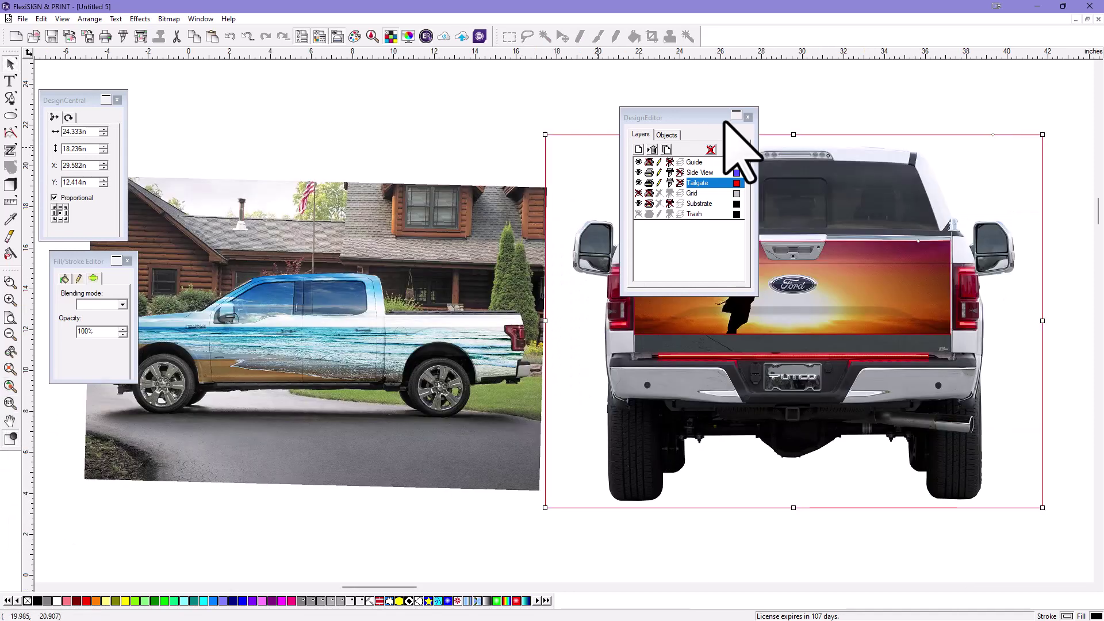
Close the DesignEditor and Fill/Stroke Editor panels and roll up DesignCentral
click(747, 116)
click(456, 117)
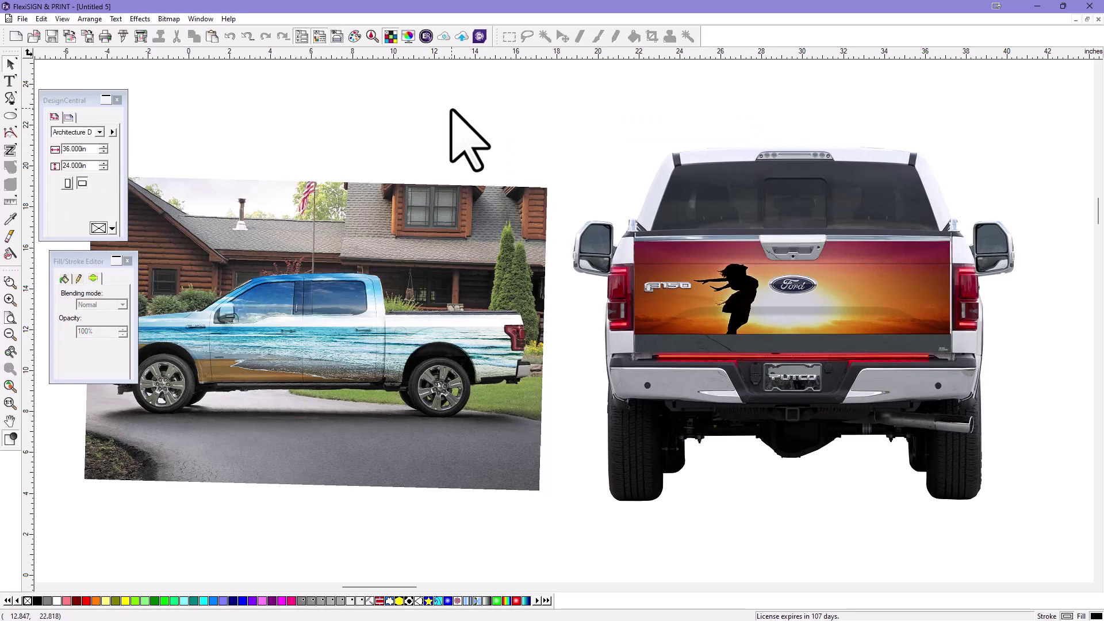
drag(80, 262, 216, 96)
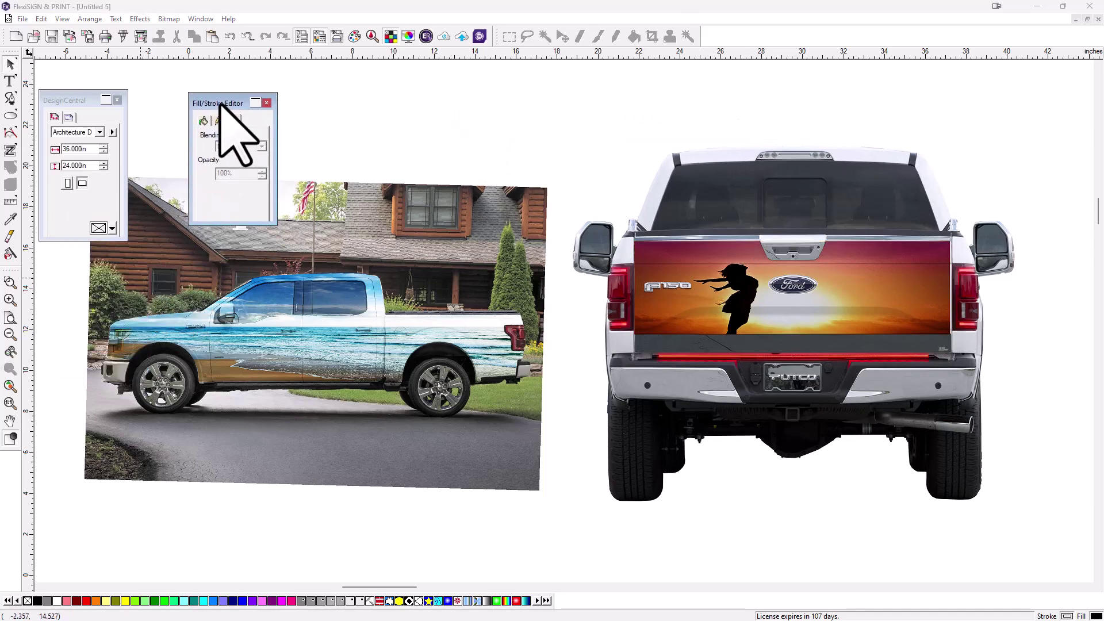
click(263, 96)
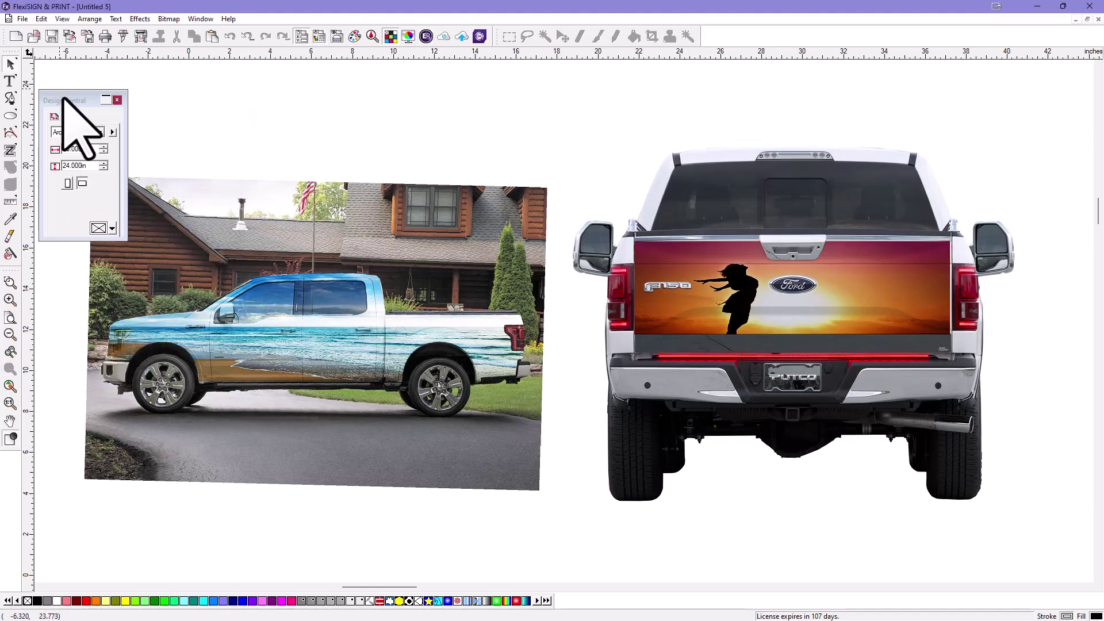
double_click(64, 98)
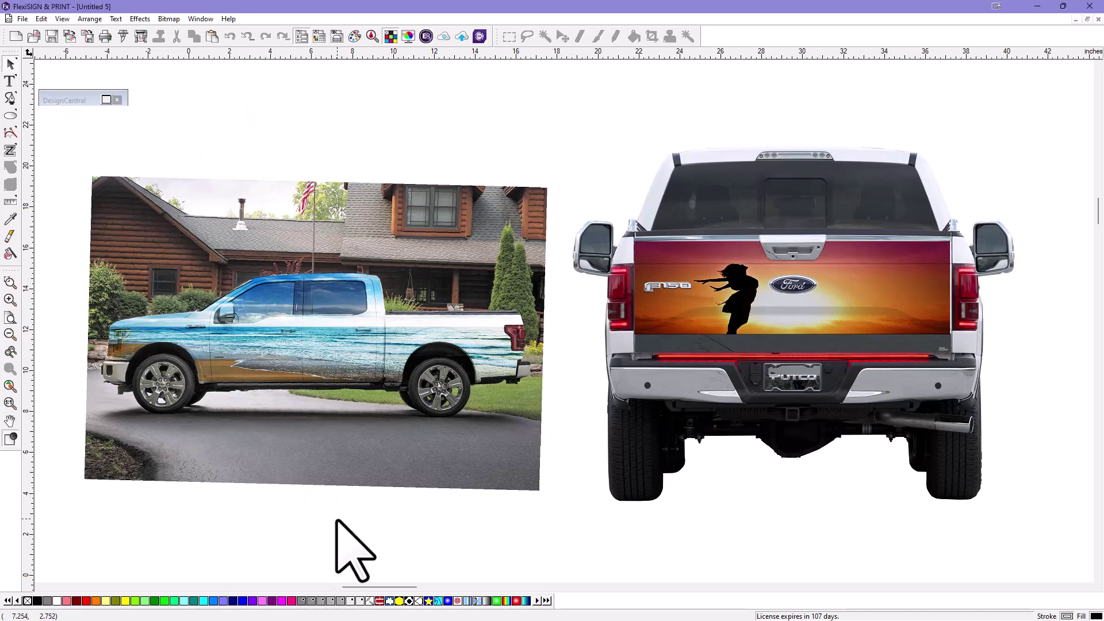
click(324, 435)
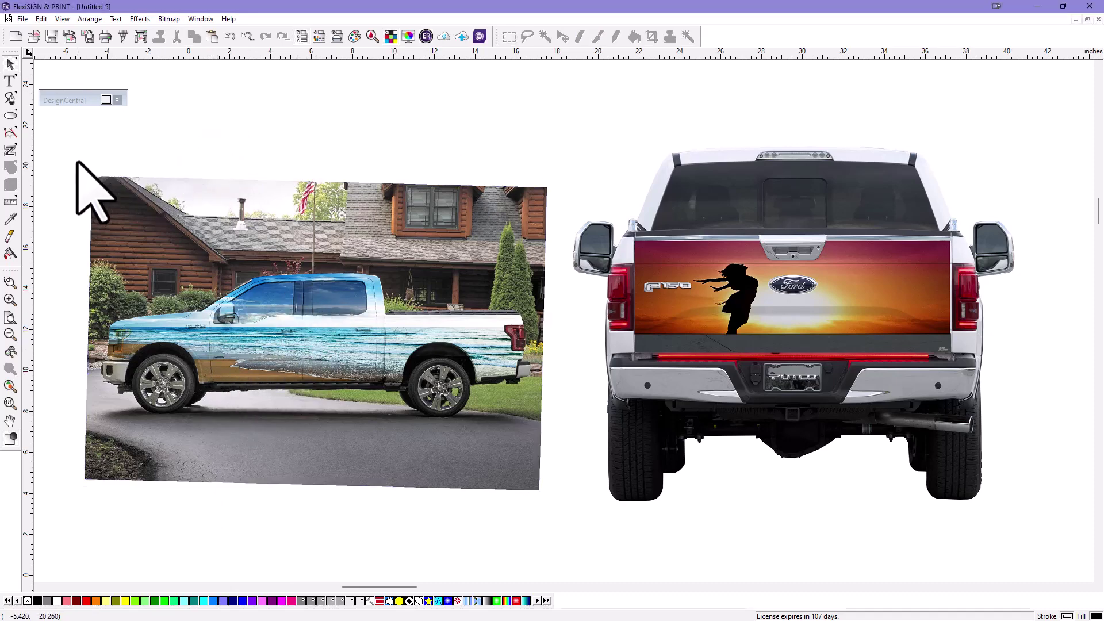
Select the side-view truck photo and try Arrange > Deskew > Horizontal, then cancel
drag(78, 160, 567, 542)
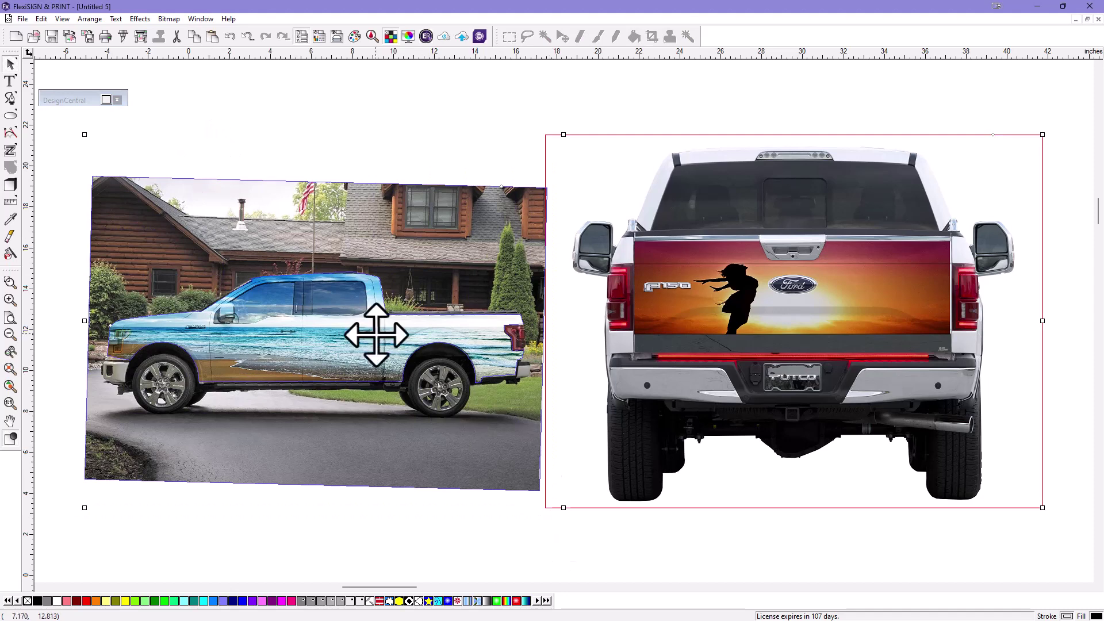
drag(72, 147, 469, 512)
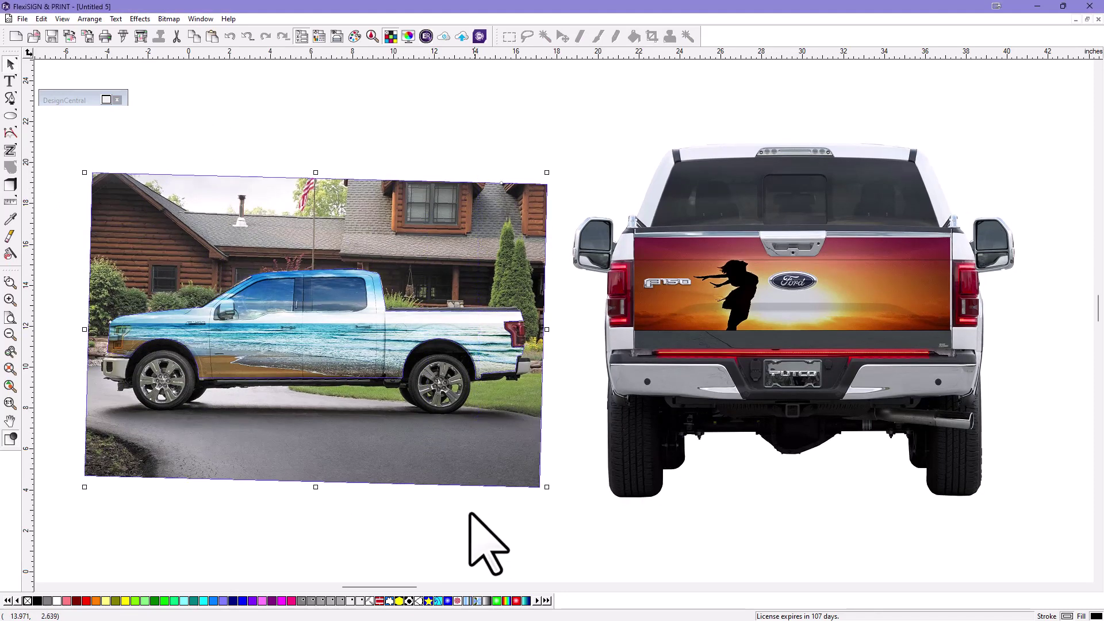
click(92, 19)
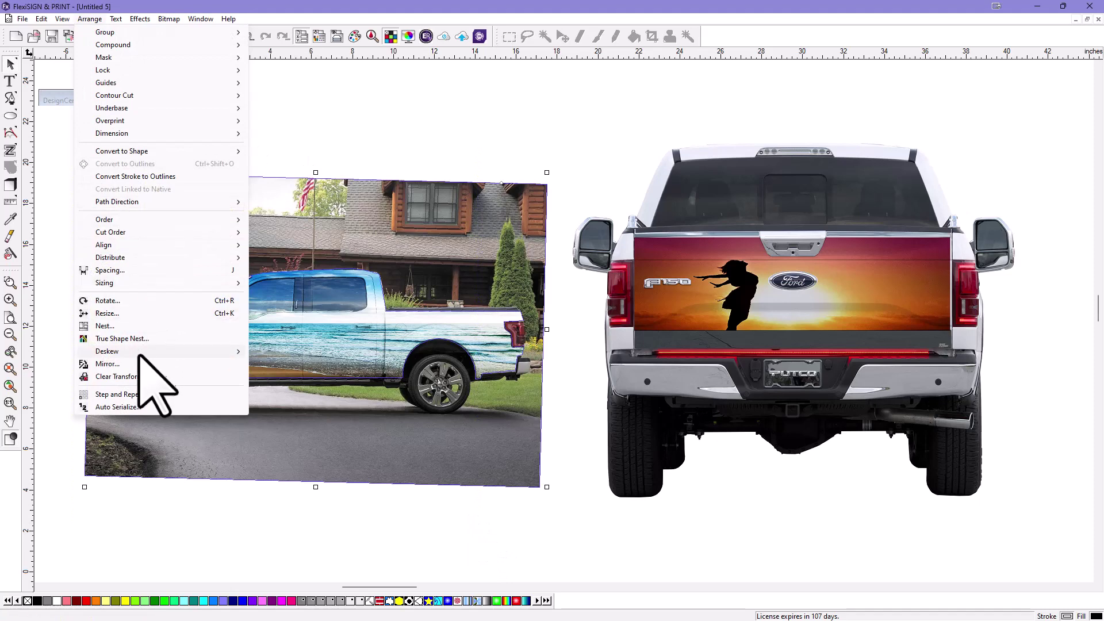
mouse_move(208, 361)
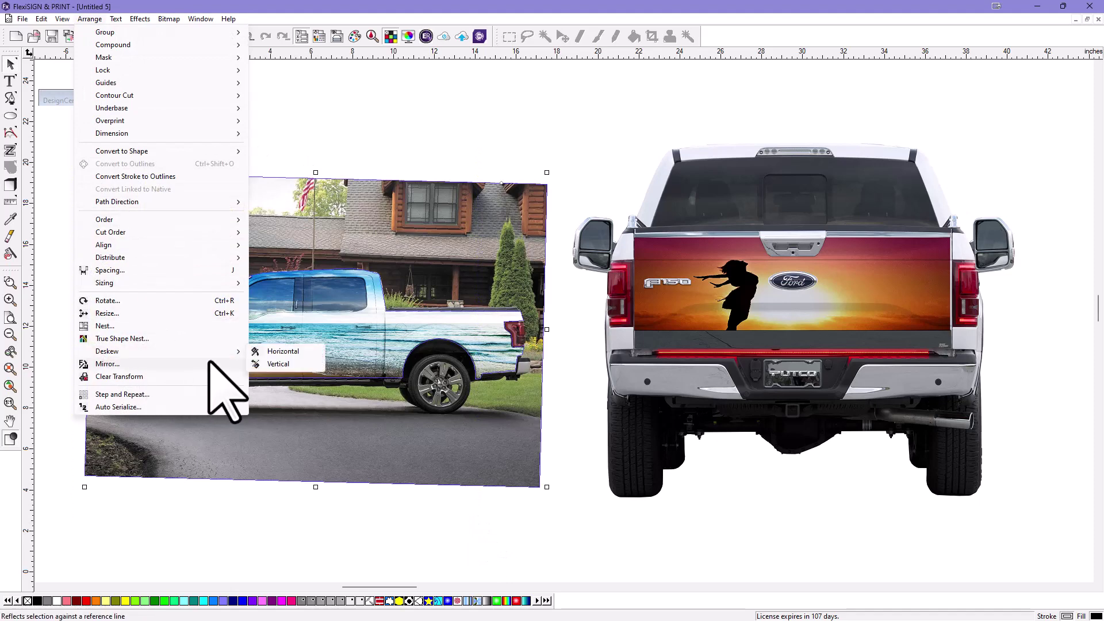
click(267, 352)
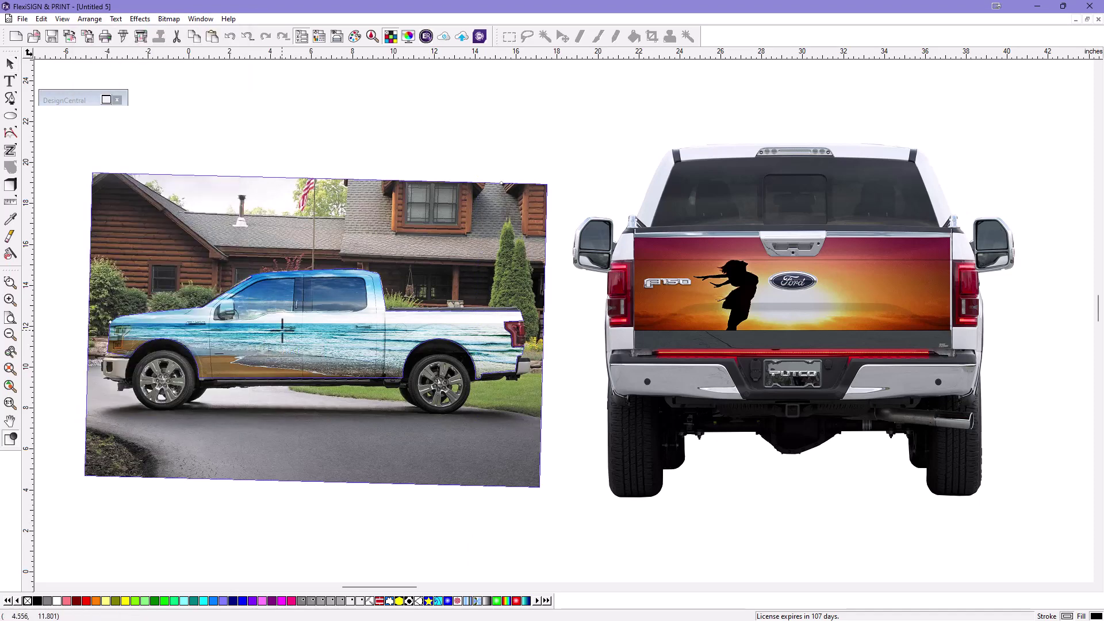
click(200, 379)
key(space)
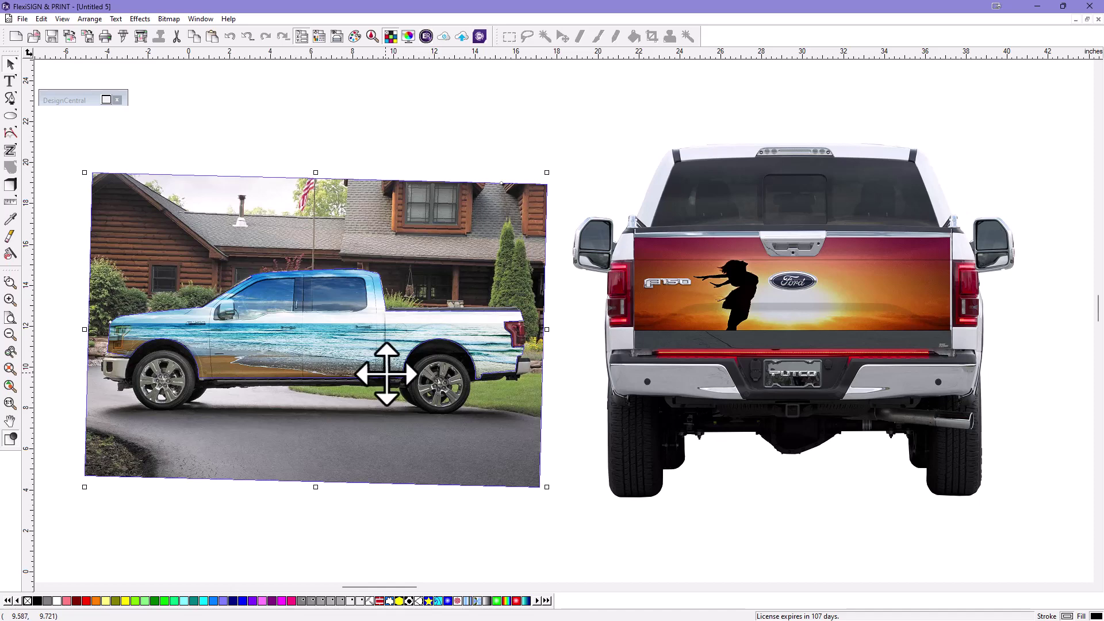
Deskew the photo horizontally using a reference line along its bottom edge
click(89, 19)
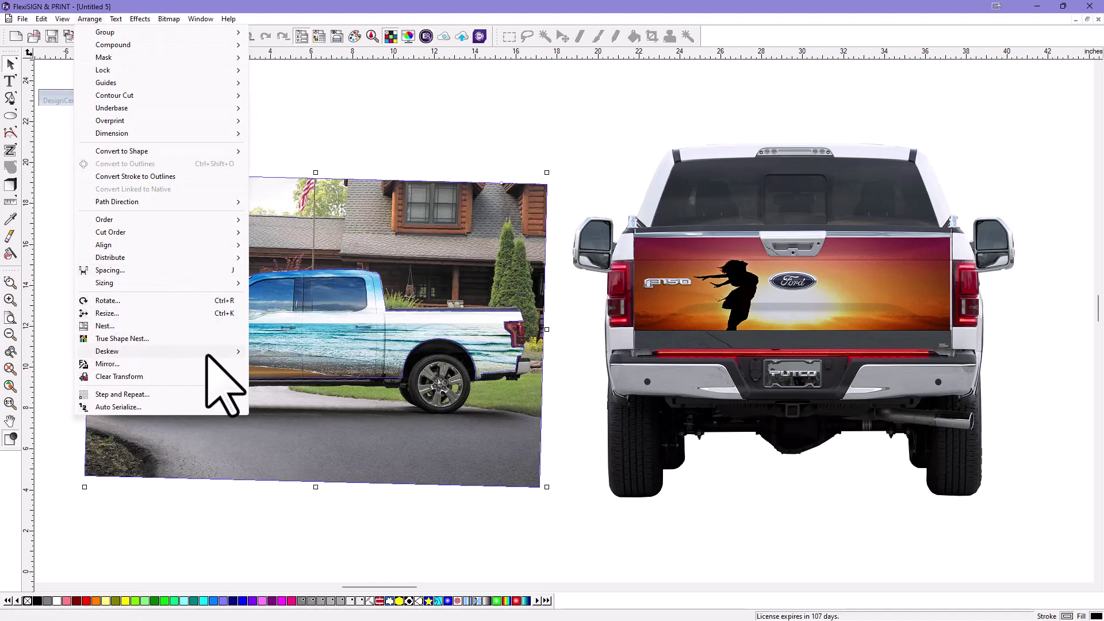
click(171, 508)
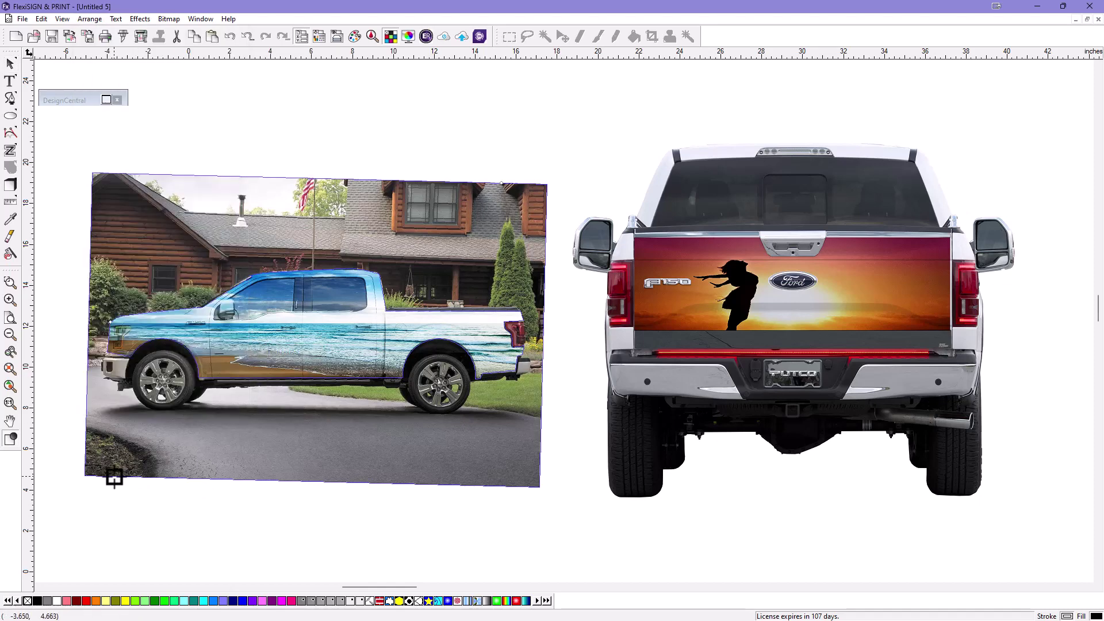
drag(114, 477, 508, 487)
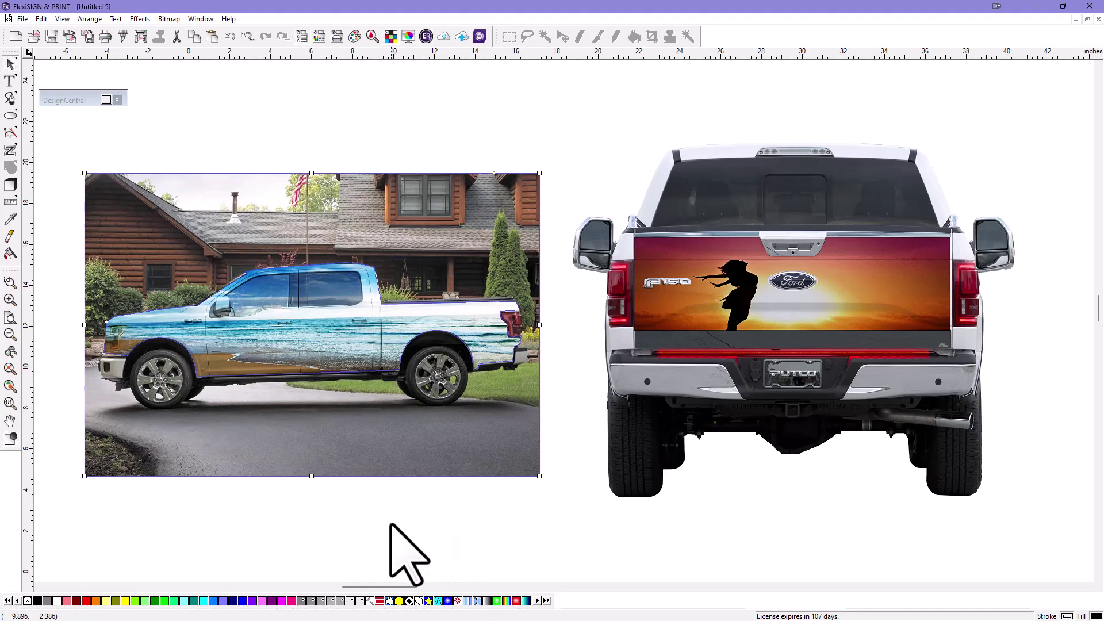
click(402, 537)
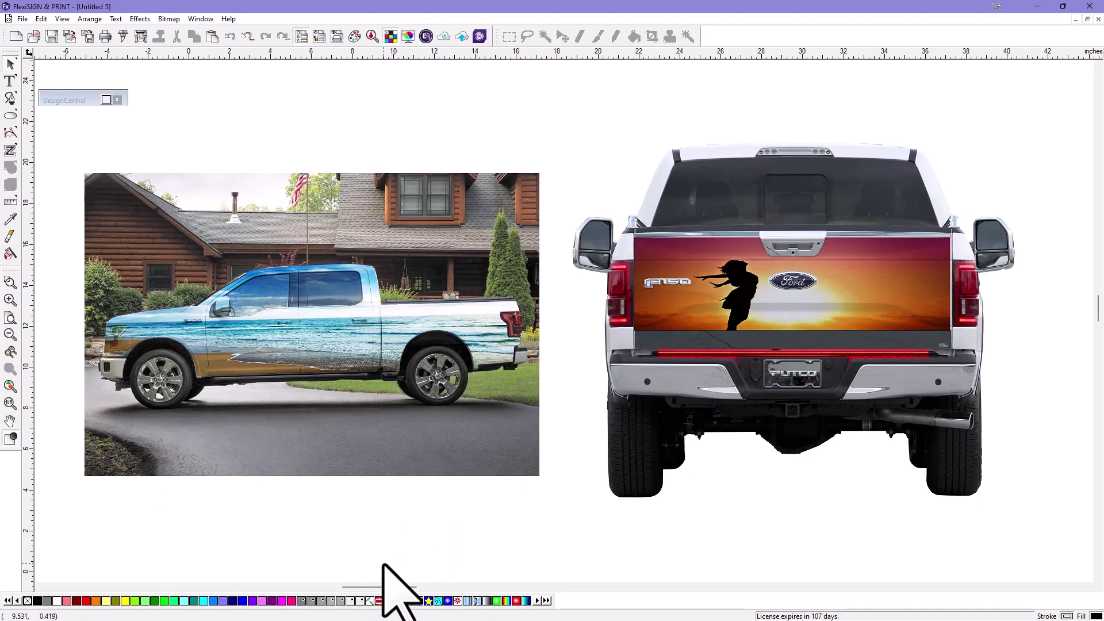